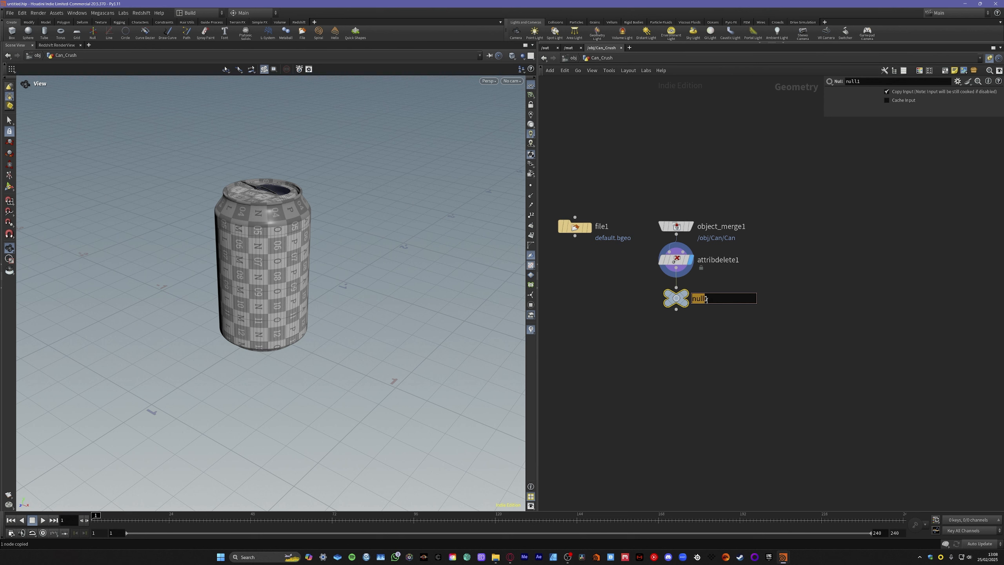
# Rename the null node below attribdelete1 as OUT_Can
pyautogui.click(706, 300)
pyautogui.press('BackSpace')
pyautogui.press('BackSpace')
pyautogui.press('BackSpace')
pyautogui.write('OUT_Can')
pyautogui.press('Return')
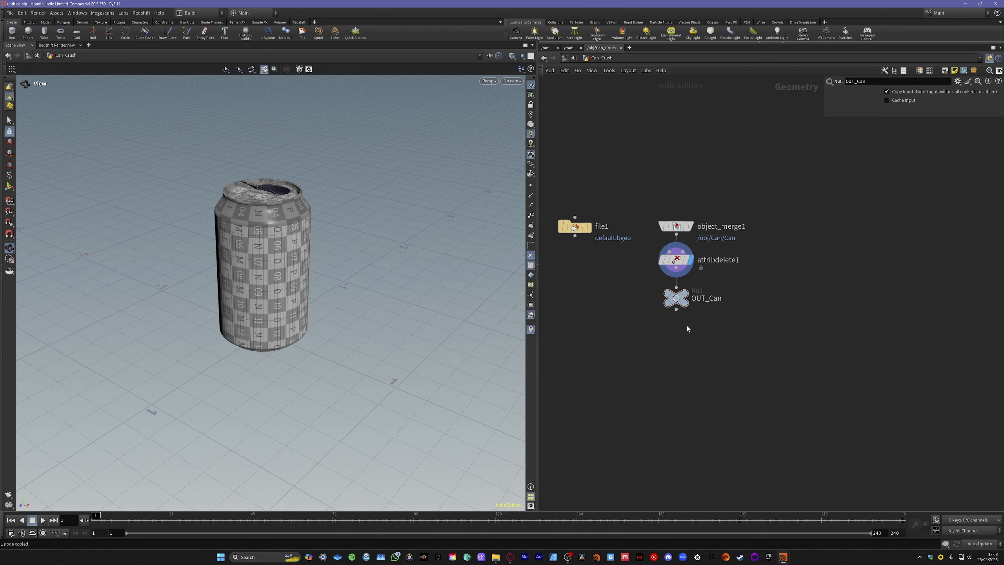
# Add a Remesh node fed by OUT_Can, align it directly below, and display its result
pyautogui.click(676, 310)
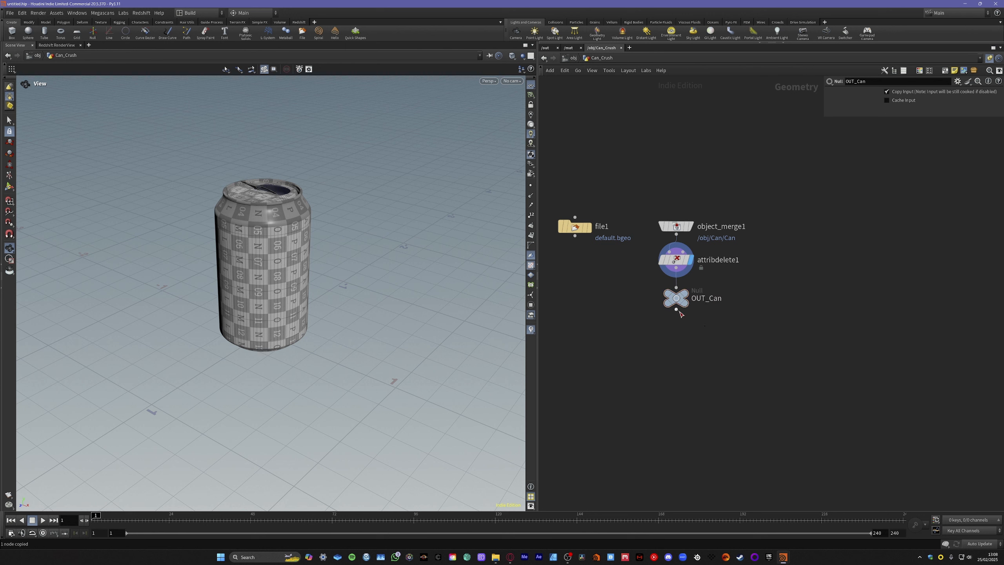
pyautogui.click(690, 348)
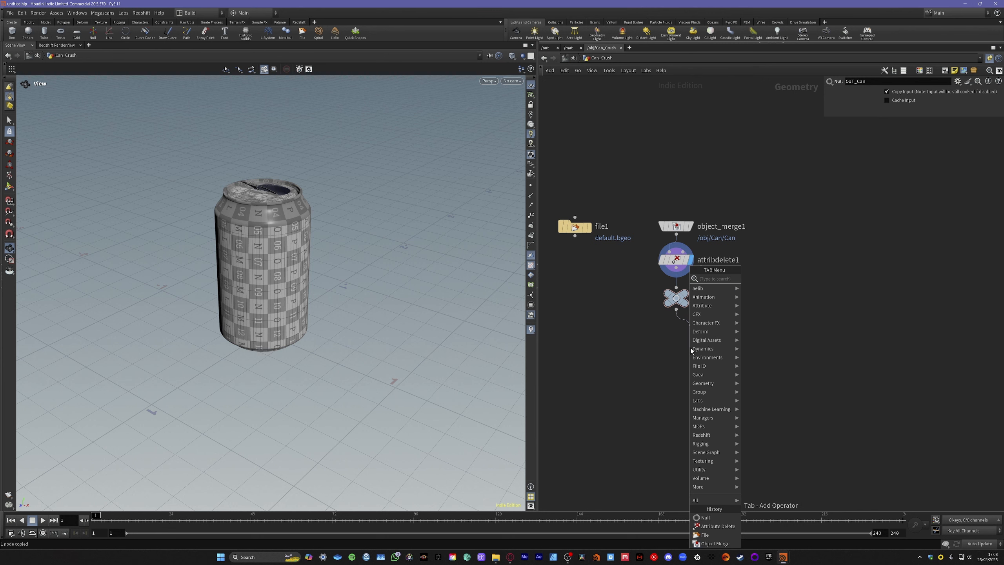
pyautogui.write('remesh')
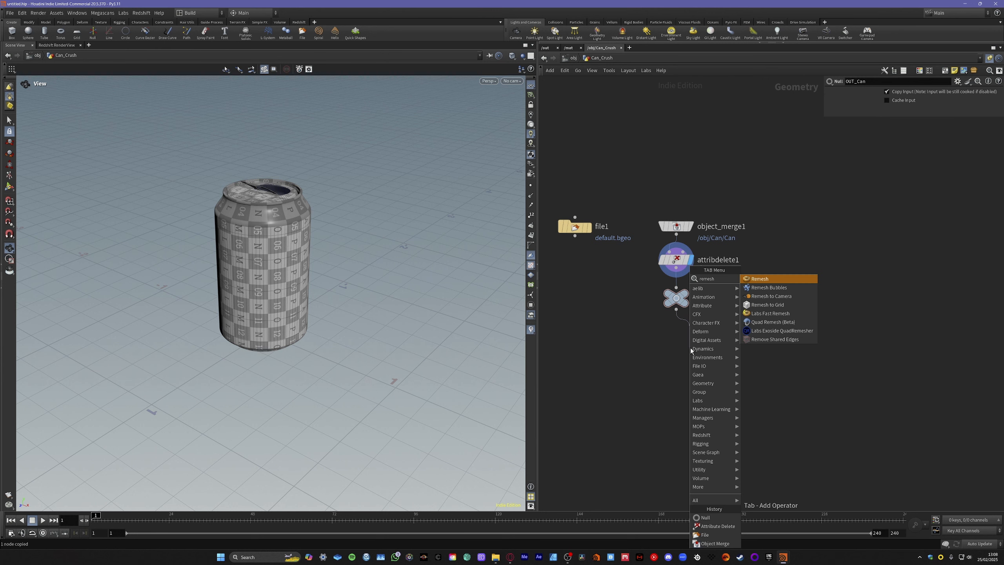
pyautogui.press('Return')
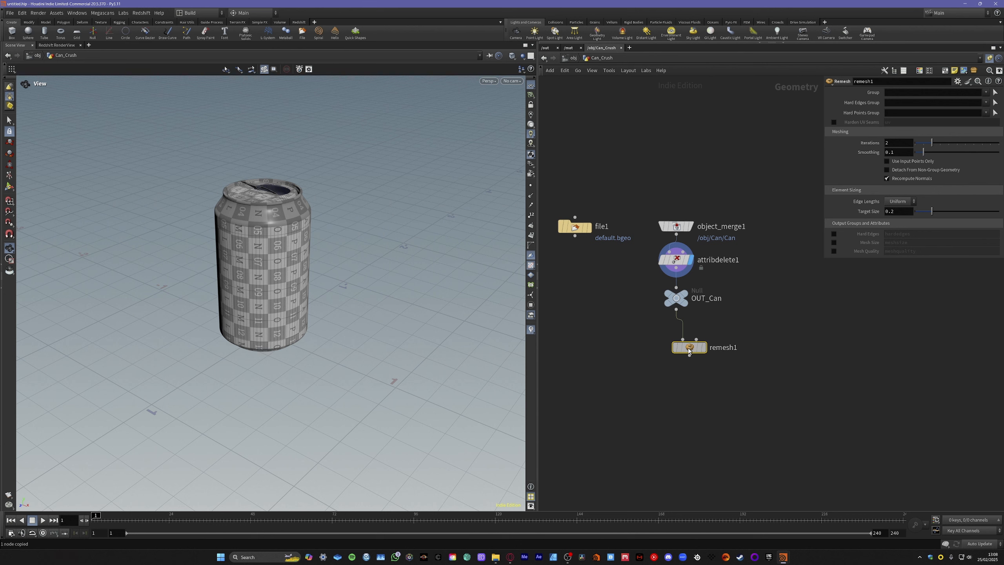
pyautogui.moveTo(688, 348); pyautogui.dragTo(680, 342)
pyautogui.click(689, 341)
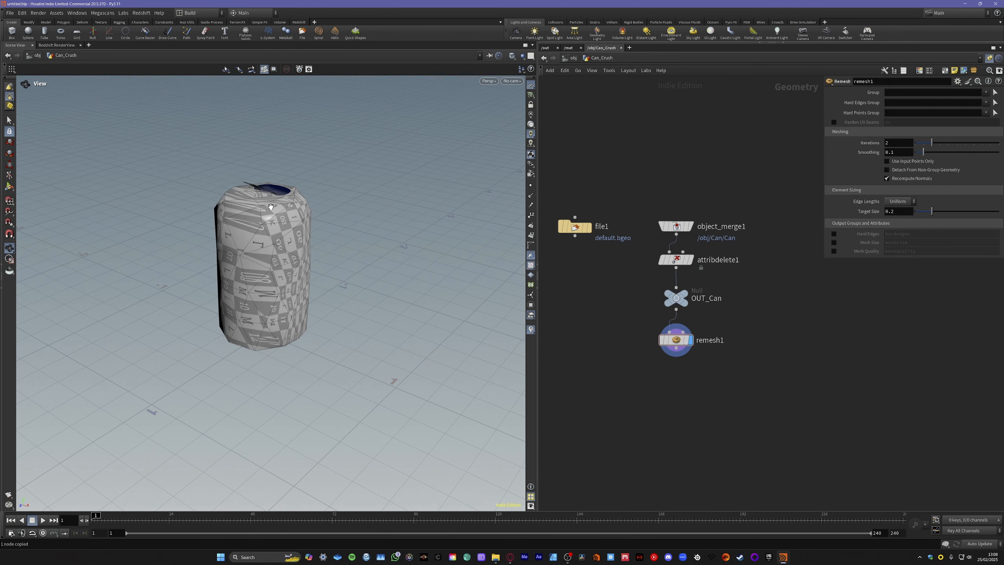
pyautogui.moveTo(264, 240); pyautogui.dragTo(241, 239)
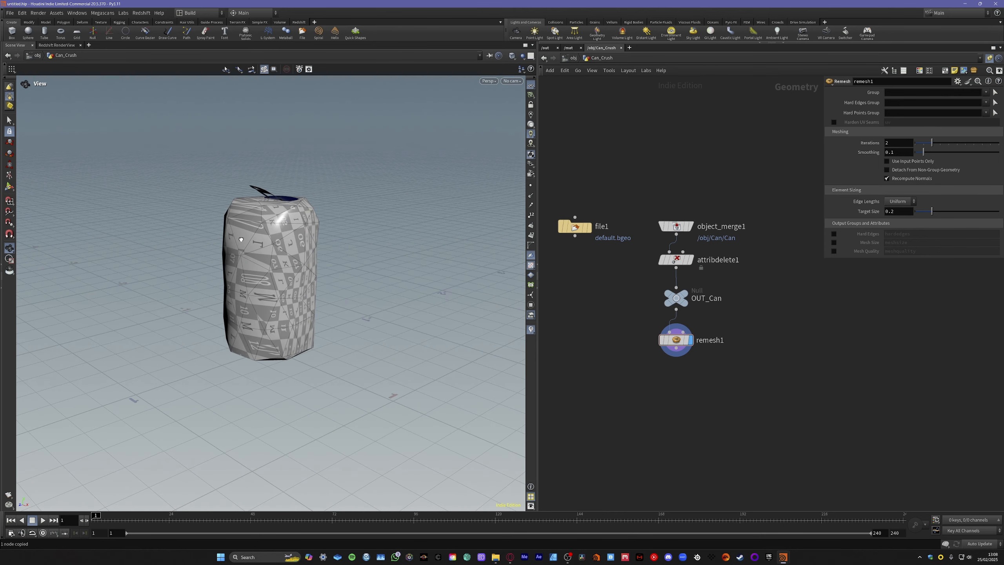
# Set the Remesh target size to 0.02
pyautogui.click(894, 212)
pyautogui.write('0')
pyautogui.press('Return')
pyautogui.moveTo(274, 211)
pyautogui.mouseDown()
pyautogui.moveTo(336, 292)
pyautogui.moveTo(284, 210)
pyautogui.mouseUp()
pyautogui.scroll(5, 284, 210)
pyautogui.moveTo(234, 237); pyautogui.dragTo(373, 274)
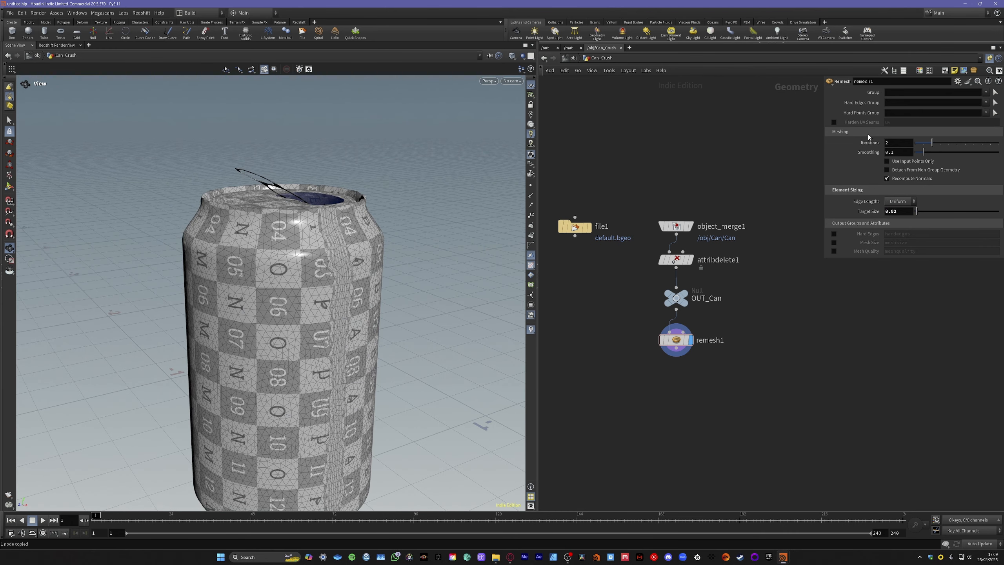
# Compare the remeshed can with and without hardened UV seams, and leave Harden UV Seams enabled for the uv attribute
pyautogui.click(834, 123)
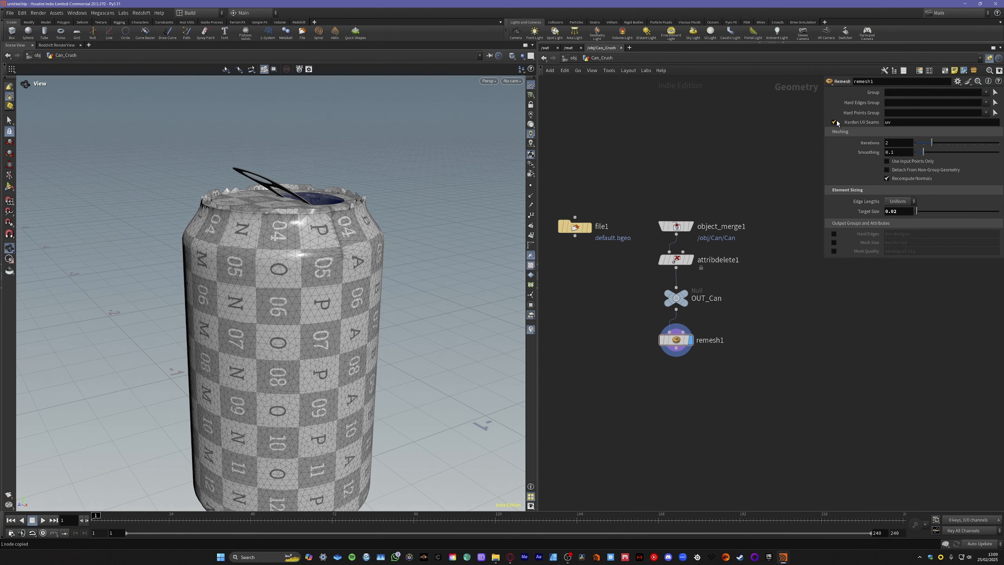
pyautogui.click(834, 123)
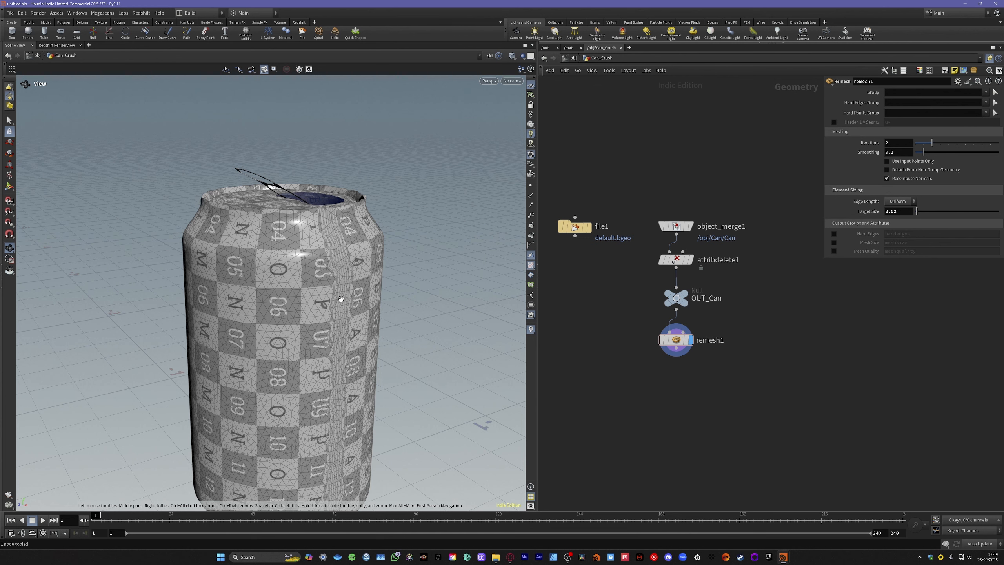
pyautogui.click(835, 123)
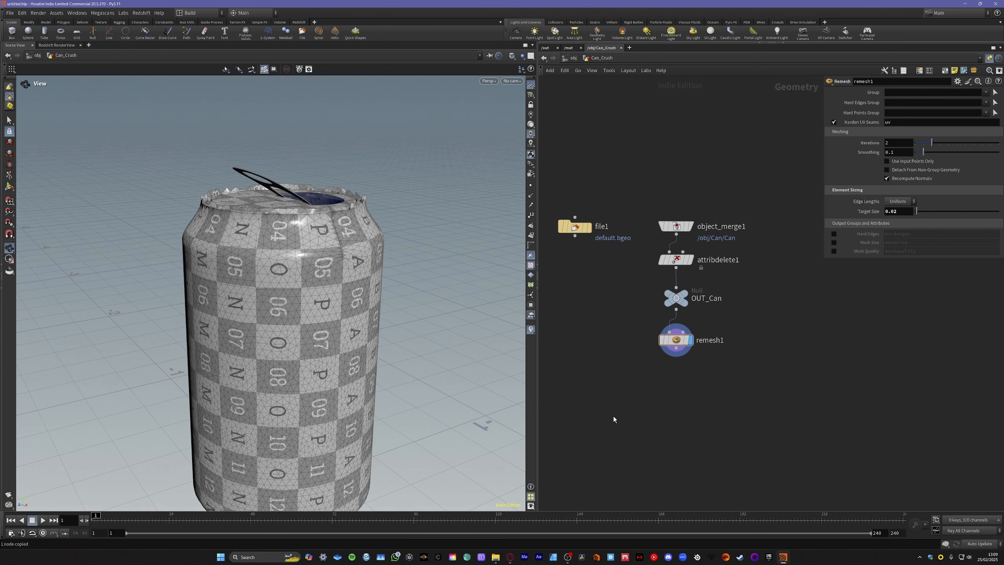
pyautogui.moveTo(355, 246); pyautogui.dragTo(323, 229)
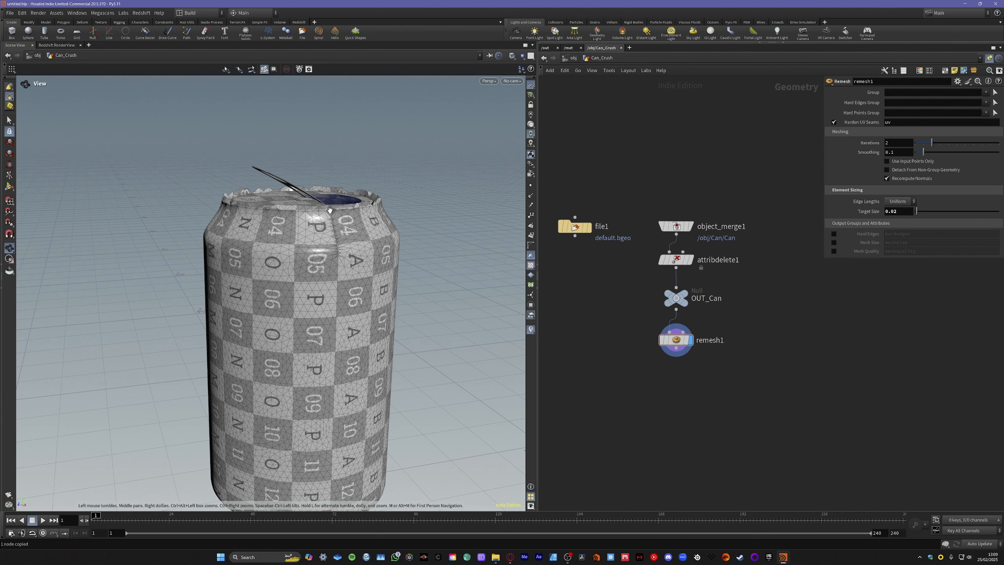
pyautogui.moveTo(339, 472); pyautogui.dragTo(316, 239)
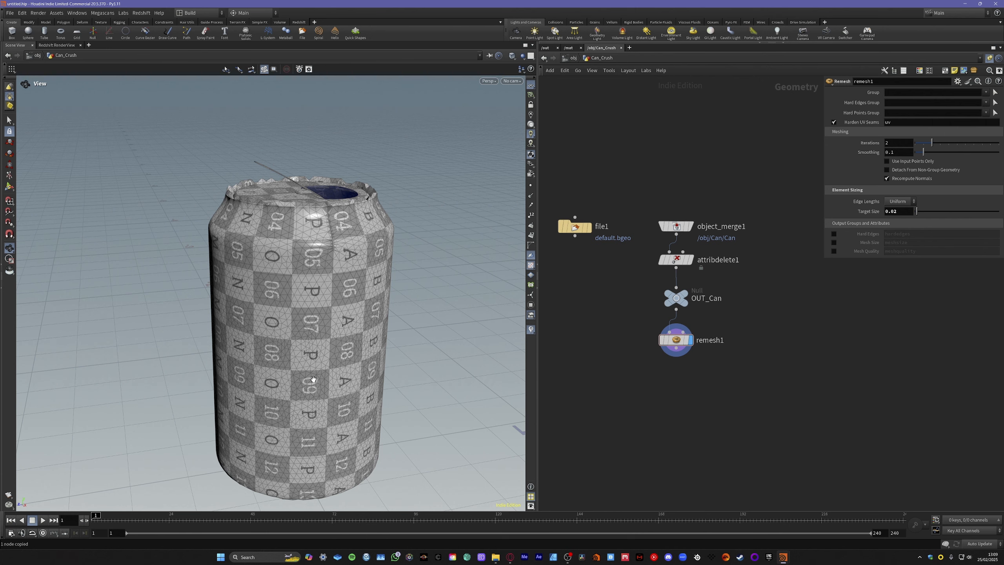
pyautogui.moveTo(313, 379); pyautogui.dragTo(329, 357)
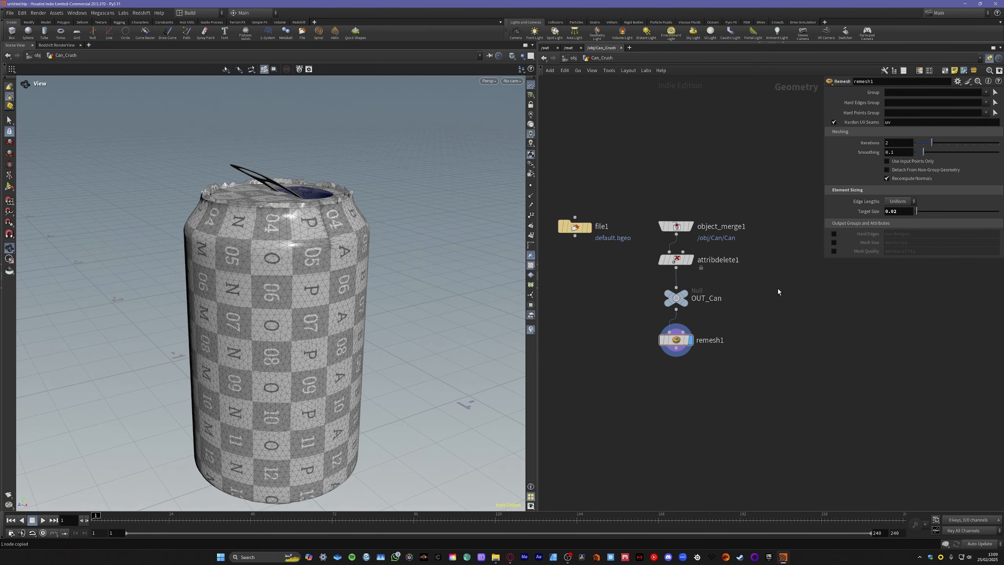
pyautogui.moveTo(765, 338); pyautogui.dragTo(777, 337, button='middle')
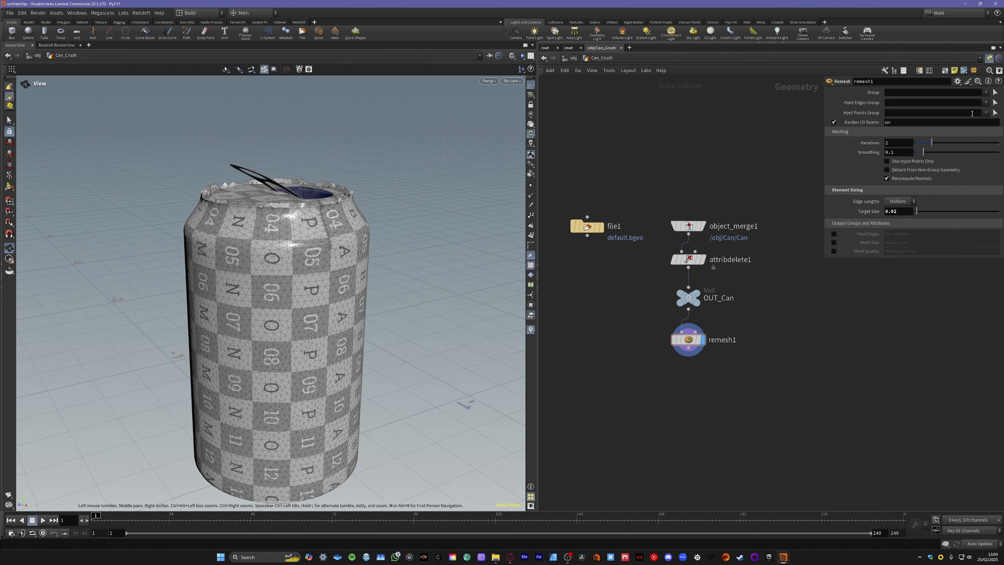
# Start picking edges for the Remesh Hard Edges Group and select the edge loops around the outer side of the can's top rim
pyautogui.click(995, 102)
pyautogui.keyDown('alt'); pyautogui.moveTo(292, 247); pyautogui.dragTo(309, 243); pyautogui.keyUp('alt')
pyautogui.scroll(6, 288, 221)
pyautogui.keyDown('alt'); pyautogui.moveTo(279, 214); pyautogui.dragTo(303, 291, button='middle'); pyautogui.keyUp('alt')
pyautogui.keyDown('alt'); pyautogui.moveTo(278, 279); pyautogui.dragTo(275, 160); pyautogui.keyUp('alt')
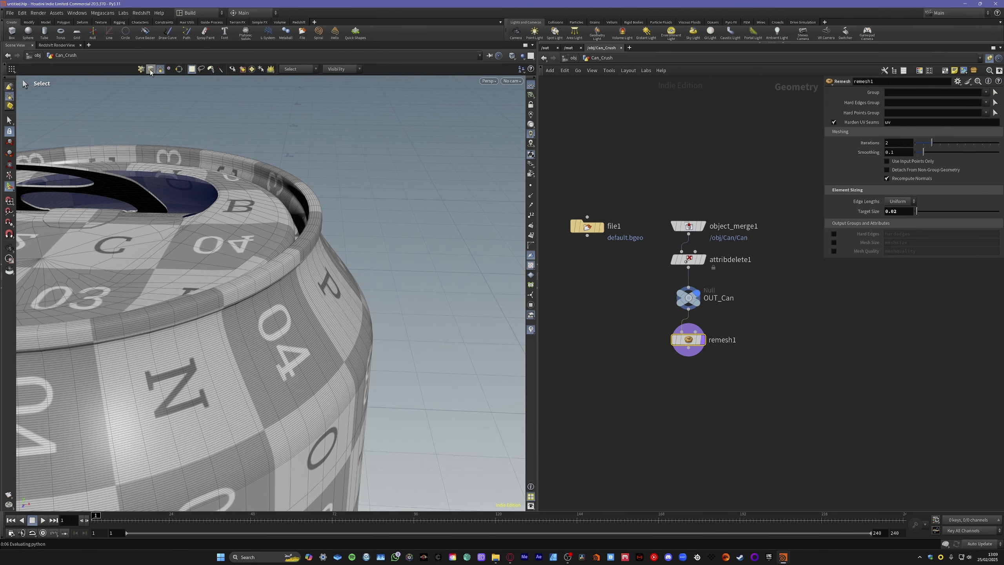
pyautogui.click(150, 69)
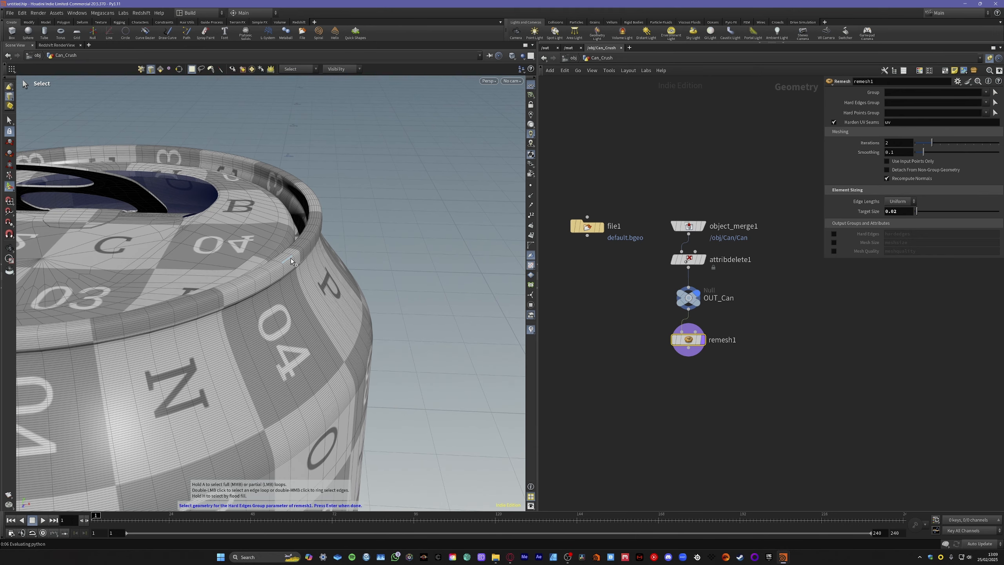
pyautogui.press('Escape')
pyautogui.moveTo(291, 258); pyautogui.dragTo(307, 301)
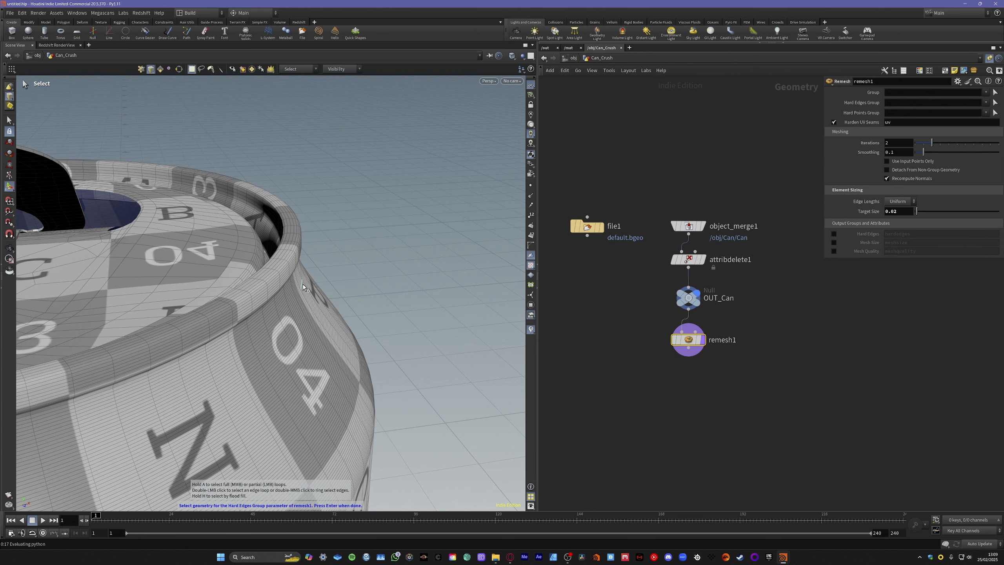
pyautogui.keyDown('shift'); pyautogui.doubleClick(283, 270); pyautogui.keyUp('shift')
pyautogui.keyDown('shift'); pyautogui.doubleClick(280, 268); pyautogui.keyUp('shift')
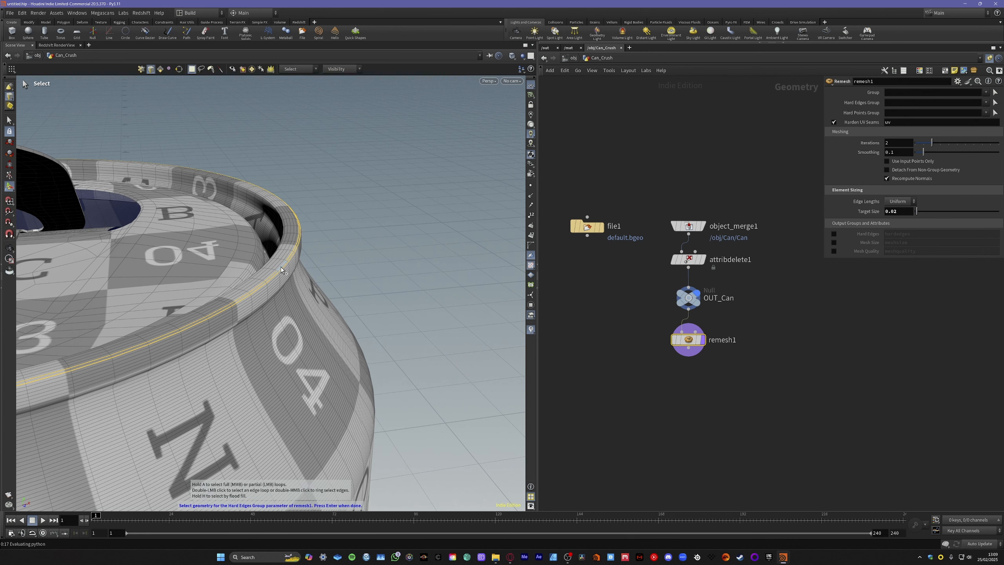
pyautogui.keyDown('shift'); pyautogui.doubleClick(277, 267); pyautogui.keyUp('shift')
# Add the edge loops on top of the rim and around the lid's inner border to the hard edge selection
pyautogui.moveTo(254, 302)
pyautogui.keyDown('alt'); pyautogui.mouseDown()
pyautogui.moveTo(275, 285)
pyautogui.moveTo(332, 299)
pyautogui.moveTo(242, 292)
pyautogui.mouseUp(); pyautogui.keyUp('alt')
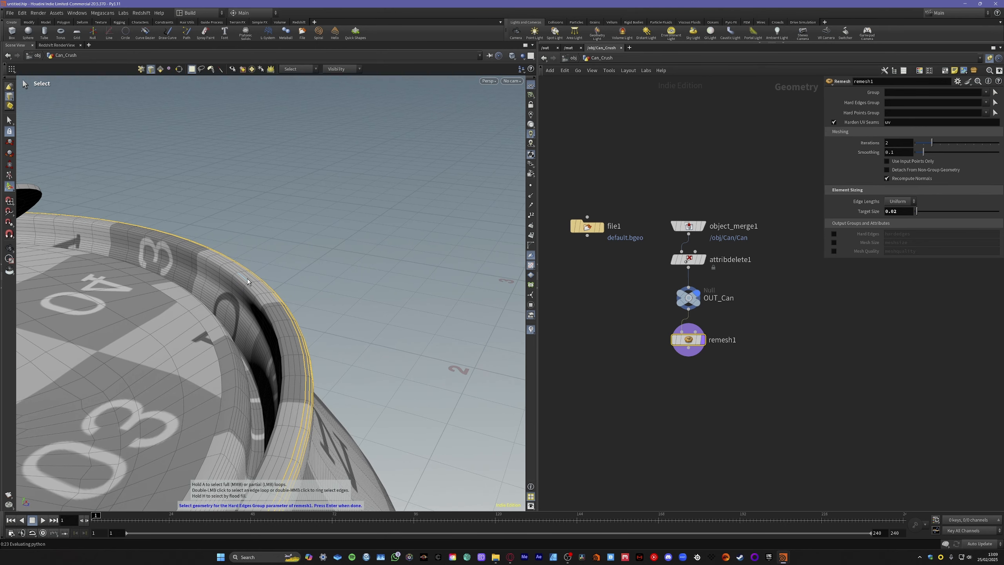
pyautogui.keyDown('shift'); pyautogui.doubleClick(244, 283); pyautogui.keyUp('shift')
pyautogui.keyDown('shift'); pyautogui.doubleClick(244, 283); pyautogui.keyUp('shift')
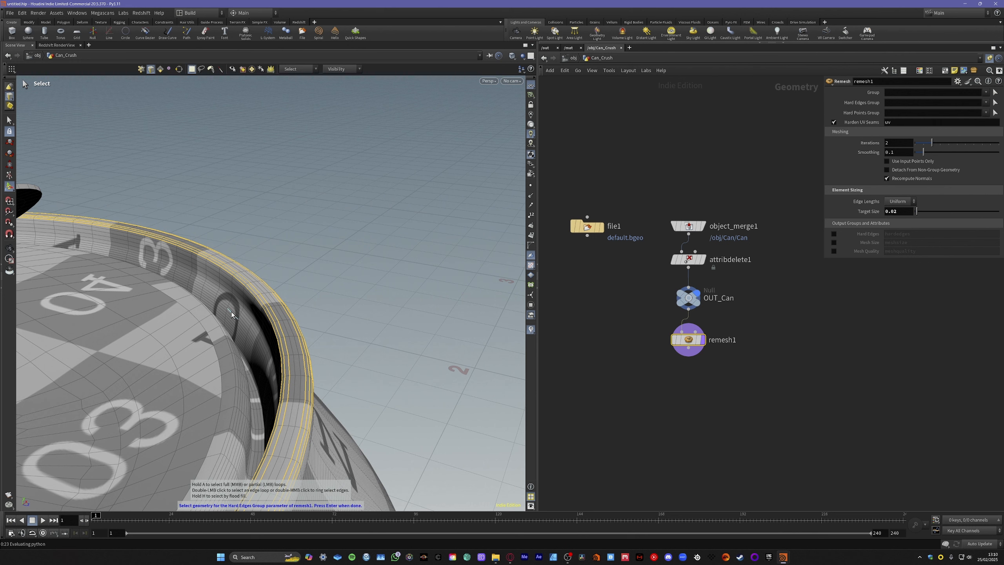
pyautogui.keyDown('shift'); pyautogui.doubleClick(239, 287); pyautogui.keyUp('shift')
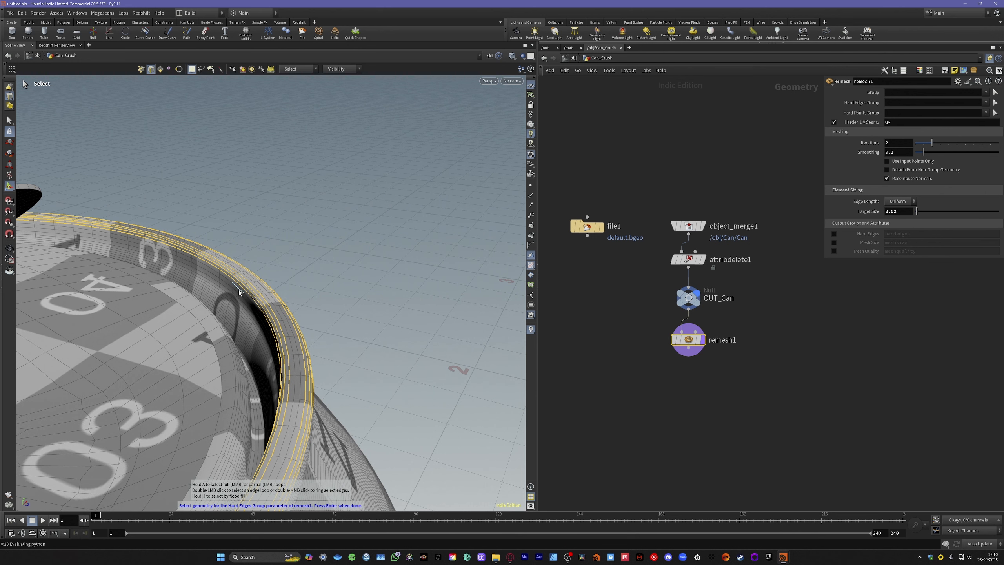
pyautogui.keyDown('shift'); pyautogui.doubleClick(222, 333); pyautogui.keyUp('shift')
pyautogui.keyDown('shift'); pyautogui.doubleClick(225, 337); pyautogui.keyUp('shift')
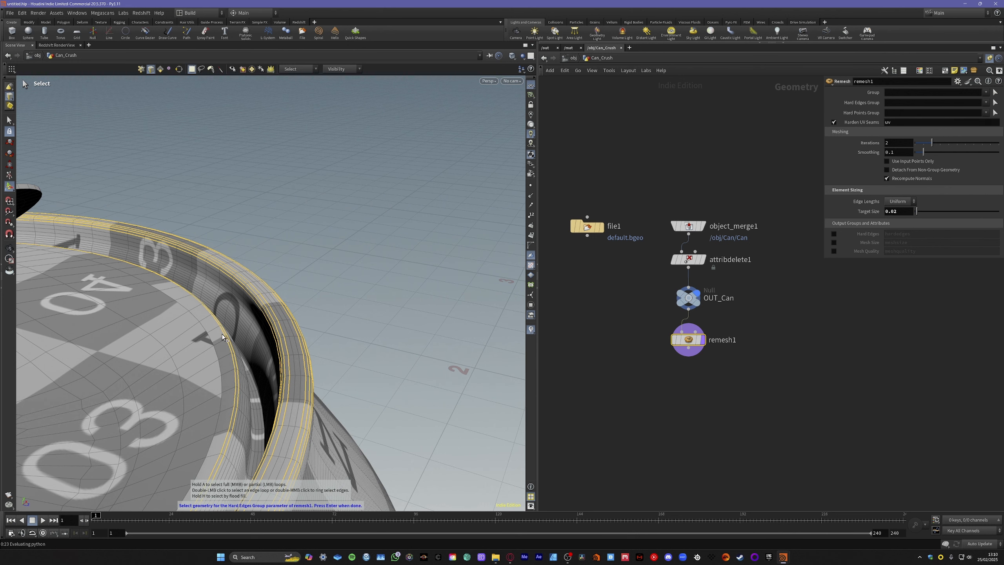
pyautogui.keyDown('shift'); pyautogui.doubleClick(210, 337); pyautogui.keyUp('shift')
# Add the edge loops at the can's upper shoulder and around its lower body to the hard edge selection
pyautogui.keyDown('alt'); pyautogui.moveTo(210, 337); pyautogui.dragTo(298, 276); pyautogui.keyUp('alt')
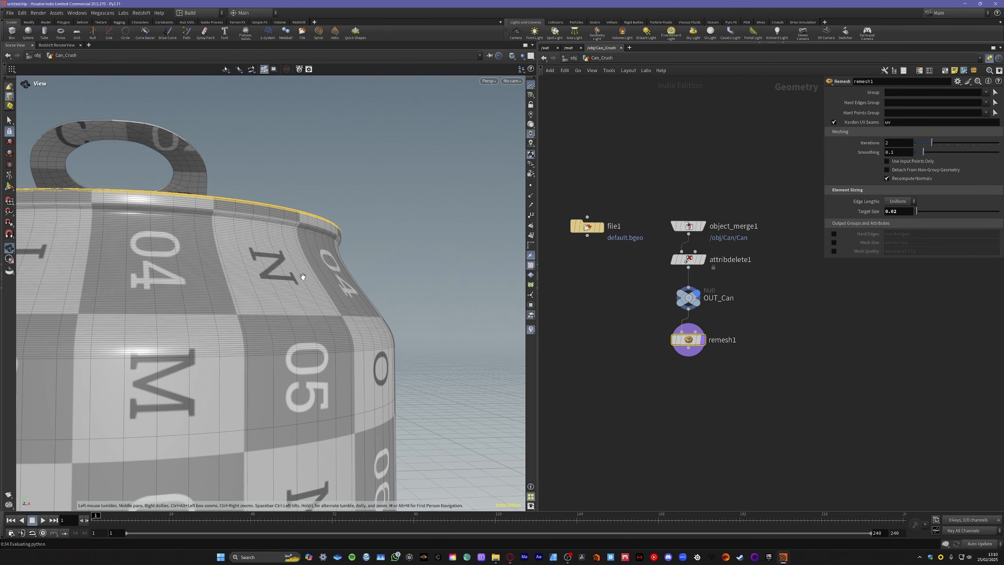
pyautogui.keyDown('shift'); pyautogui.doubleClick(313, 354); pyautogui.keyUp('shift')
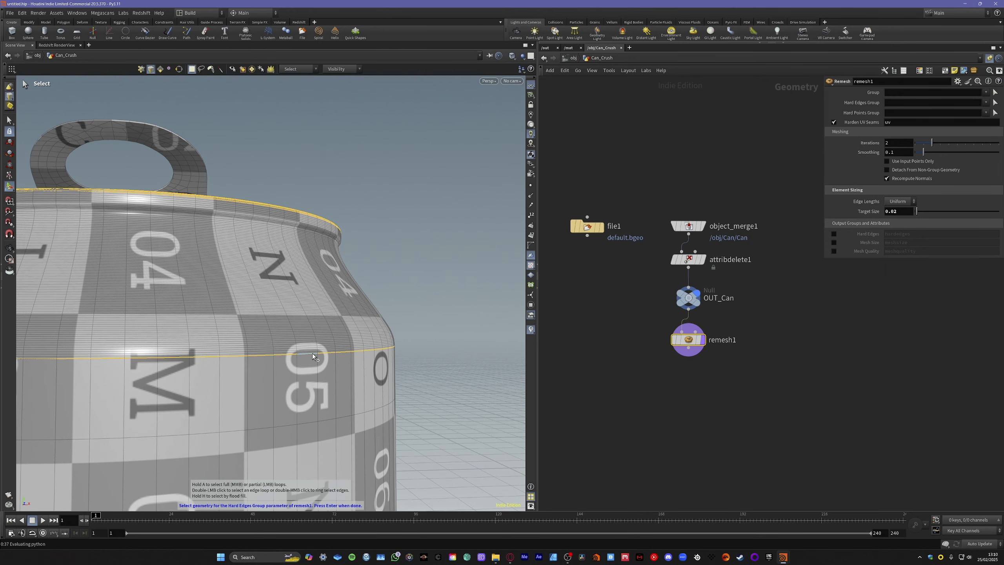
pyautogui.keyDown('alt'); pyautogui.moveTo(317, 360); pyautogui.dragTo(330, 222); pyautogui.keyUp('alt')
pyautogui.keyDown('alt'); pyautogui.moveTo(336, 362); pyautogui.dragTo(305, 242, button='middle'); pyautogui.keyUp('alt')
pyautogui.keyDown('alt'); pyautogui.moveTo(300, 352); pyautogui.dragTo(296, 119, button='middle'); pyautogui.keyUp('alt')
pyautogui.keyDown('alt'); pyautogui.moveTo(307, 377); pyautogui.dragTo(306, 302, button='middle'); pyautogui.keyUp('alt')
pyautogui.keyDown('alt'); pyautogui.moveTo(291, 367); pyautogui.dragTo(306, 399); pyautogui.keyUp('alt')
pyautogui.doubleClick(310, 380)
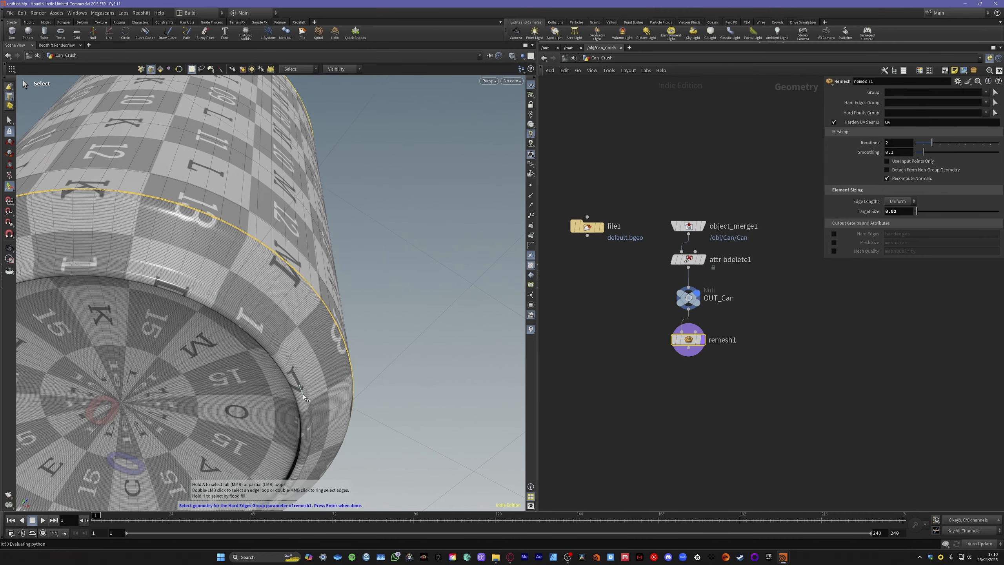
# Add the edge loops around the can's bottom rim to the hard edge selection
pyautogui.keyDown('alt'); pyautogui.scroll(5, 303, 394); pyautogui.keyUp('alt')
pyautogui.keyDown('alt'); pyautogui.moveTo(303, 395); pyautogui.dragTo(284, 397); pyautogui.keyUp('alt')
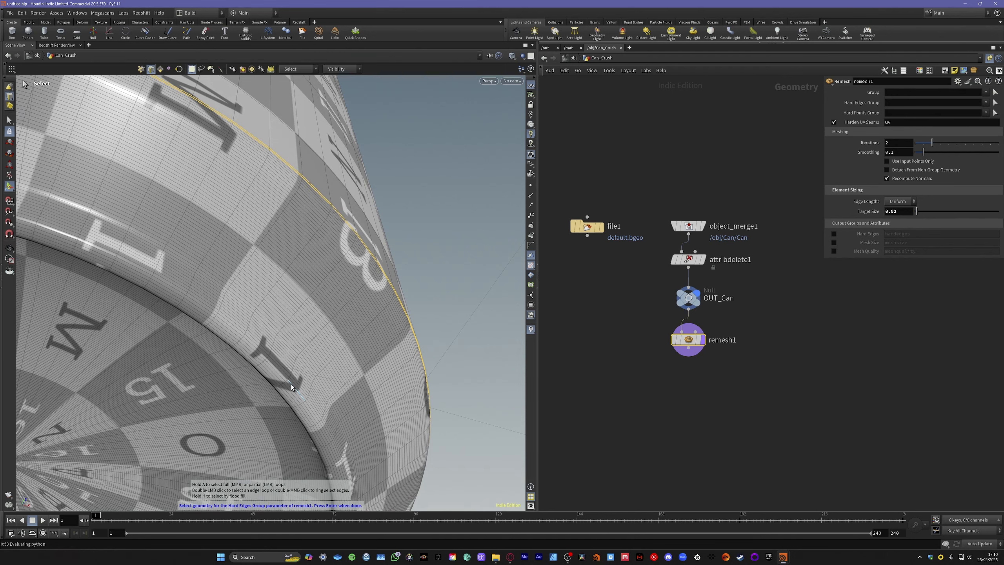
pyautogui.keyDown('shift'); pyautogui.doubleClick(291, 385); pyautogui.keyUp('shift')
pyautogui.keyDown('alt'); pyautogui.moveTo(294, 383); pyautogui.dragTo(370, 455); pyautogui.keyUp('alt')
pyautogui.keyDown('shift'); pyautogui.doubleClick(370, 459); pyautogui.keyUp('shift')
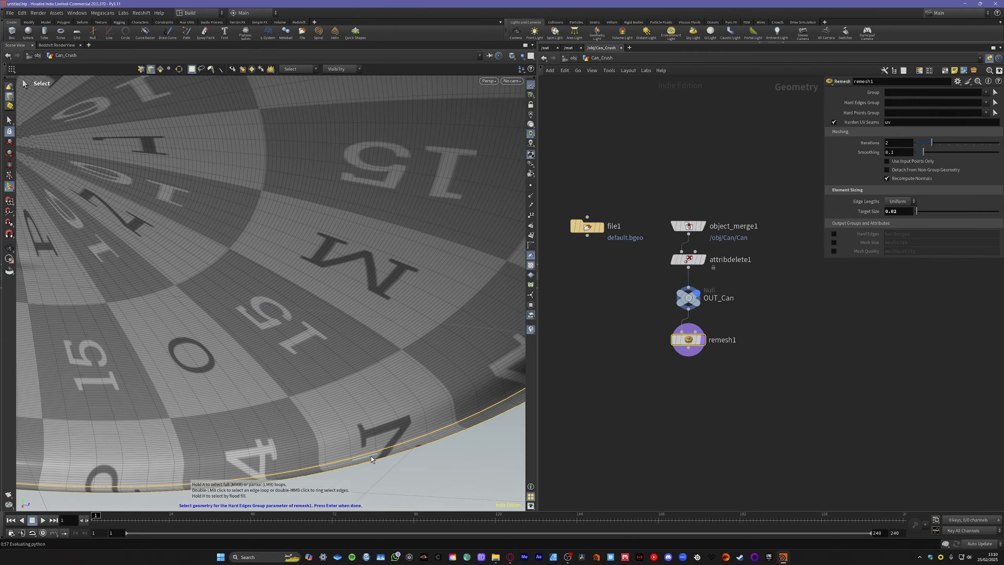
# Try adding the edge loop around the pull tab's hole to the hard edge selection
pyautogui.keyDown('alt'); pyautogui.moveTo(377, 452); pyautogui.dragTo(425, 325); pyautogui.keyUp('alt')
pyautogui.scroll(5, 194, 275)
pyautogui.keyDown('alt'); pyautogui.moveTo(194, 275); pyautogui.dragTo(280, 254); pyautogui.keyUp('alt')
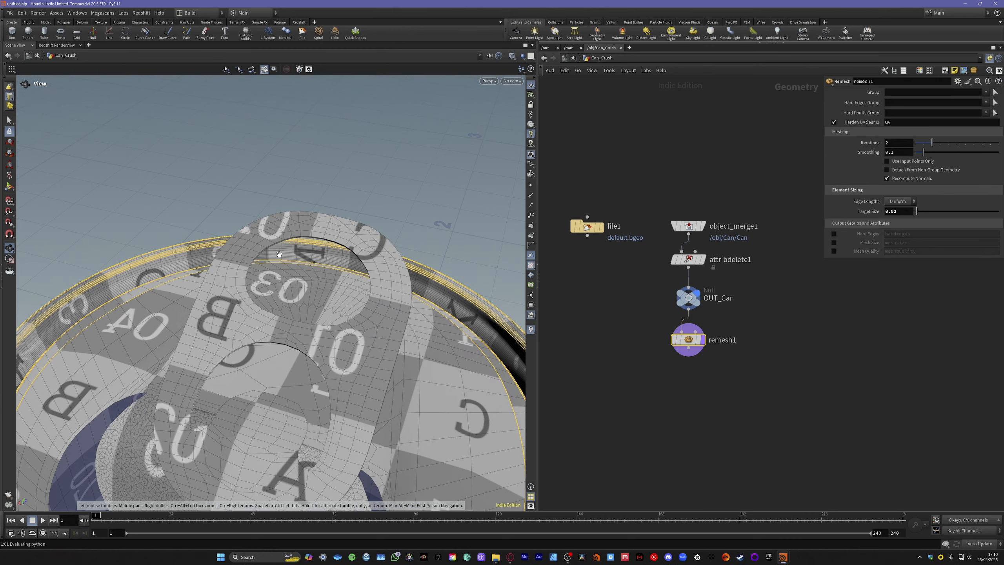
pyautogui.keyDown('shift'); pyautogui.doubleClick(278, 241); pyautogui.keyUp('shift')
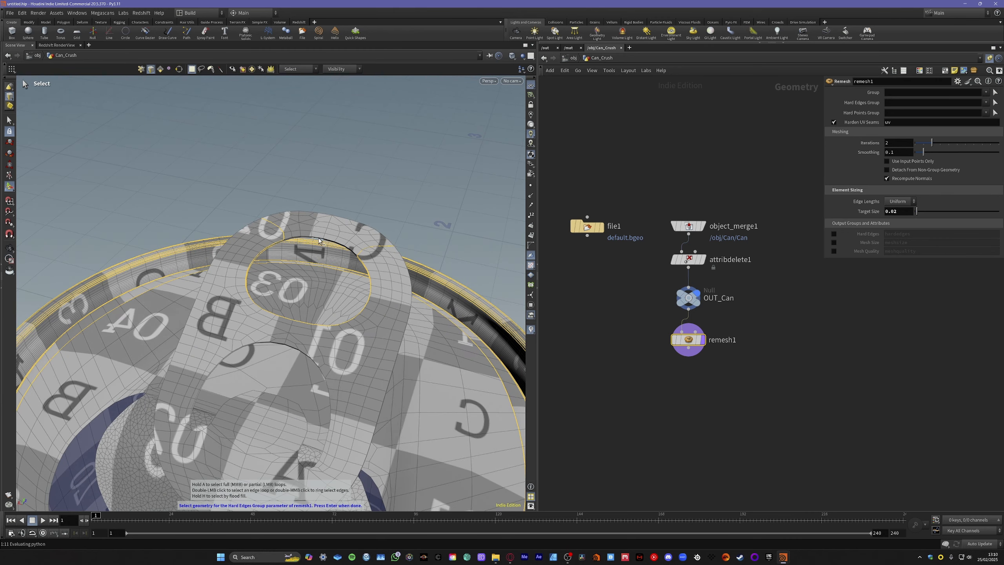
pyautogui.hotkey('ctrl', 'z')
# Apply the selected edge loops as the Hard Edges Group of the Remesh node
pyautogui.keyDown('alt'); pyautogui.moveTo(328, 273); pyautogui.dragTo(439, 341); pyautogui.keyUp('alt')
pyautogui.scroll(-4, 280, 253)
pyautogui.scroll(-4, 288, 275)
pyautogui.scroll(-3, 293, 232)
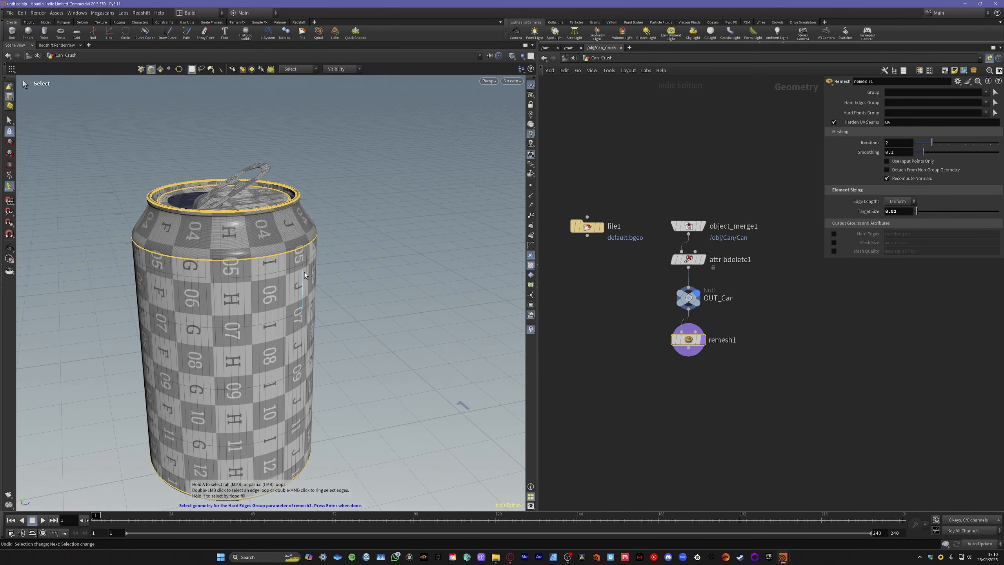
pyautogui.press('Return')
# Clear the Remesh node's Hard Edges Group to compare the can's top rim with and without protected edges
pyautogui.keyDown('alt'); pyautogui.moveTo(305, 272); pyautogui.dragTo(334, 270); pyautogui.keyUp('alt')
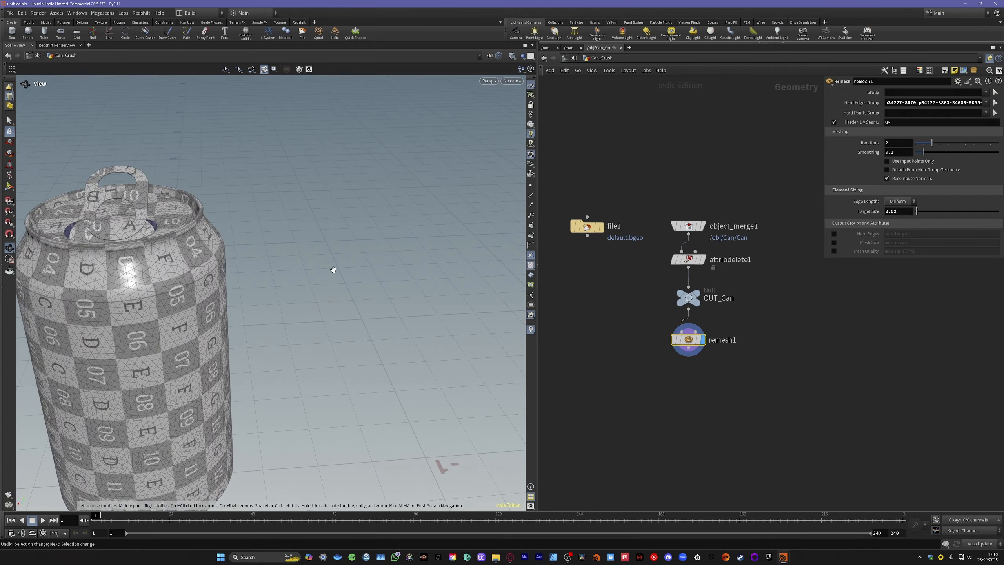
pyautogui.keyDown('alt'); pyautogui.moveTo(127, 183); pyautogui.dragTo(391, 234); pyautogui.keyUp('alt')
pyautogui.keyDown('alt'); pyautogui.moveTo(166, 249); pyautogui.dragTo(239, 212); pyautogui.keyUp('alt')
pyautogui.scroll(5, 232, 245)
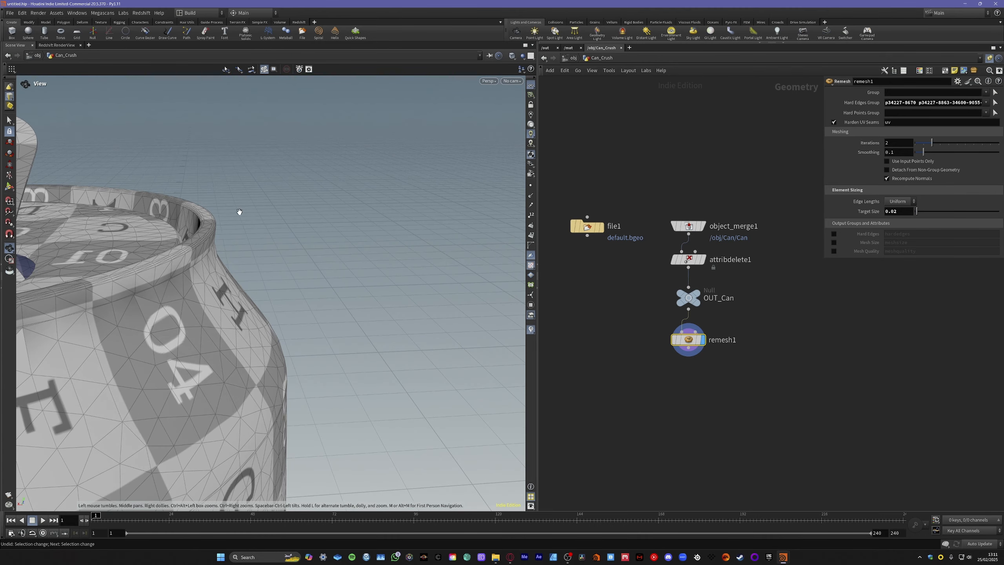
pyautogui.moveTo(193, 246); pyautogui.dragTo(217, 253)
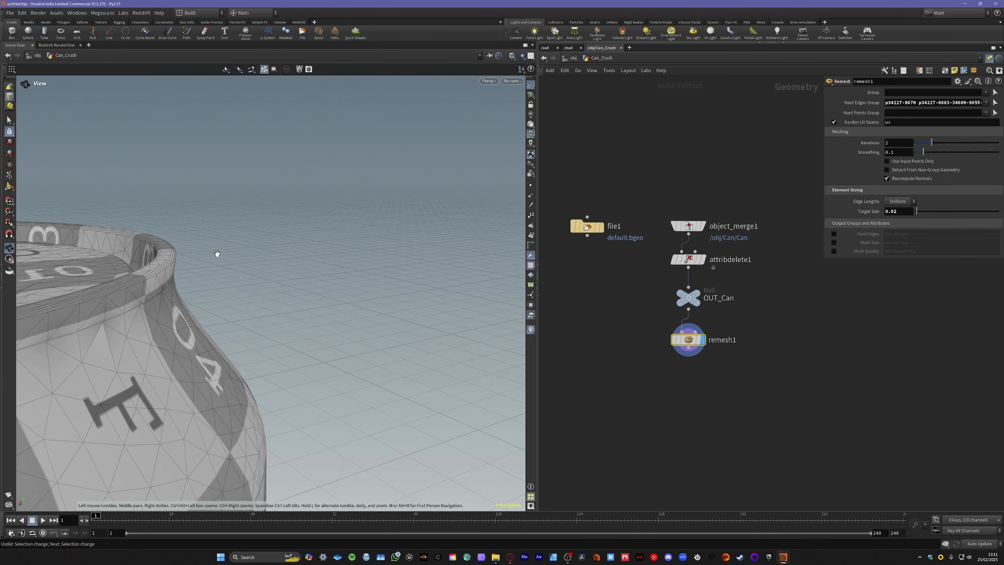
pyautogui.click(912, 102)
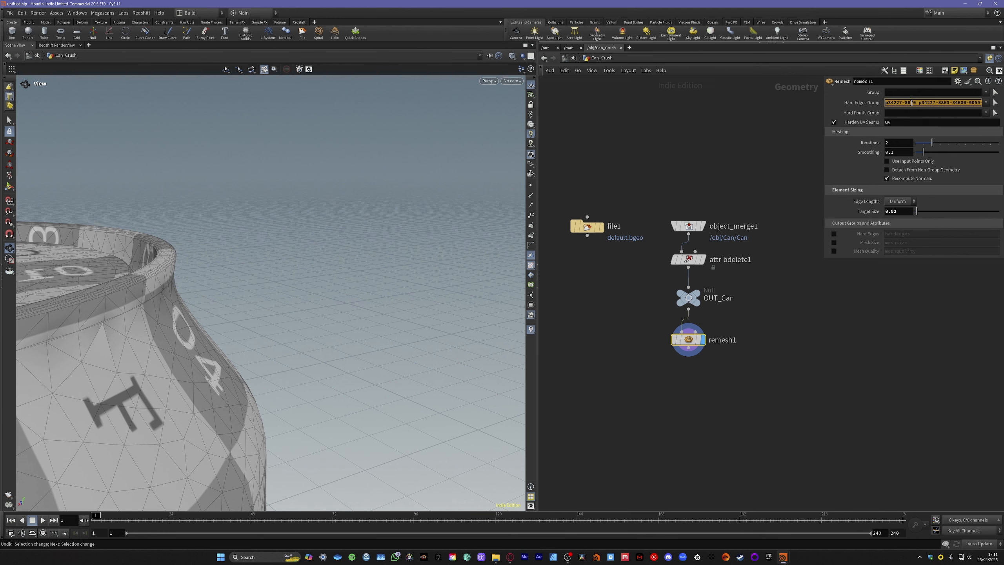
pyautogui.press('BackSpace')
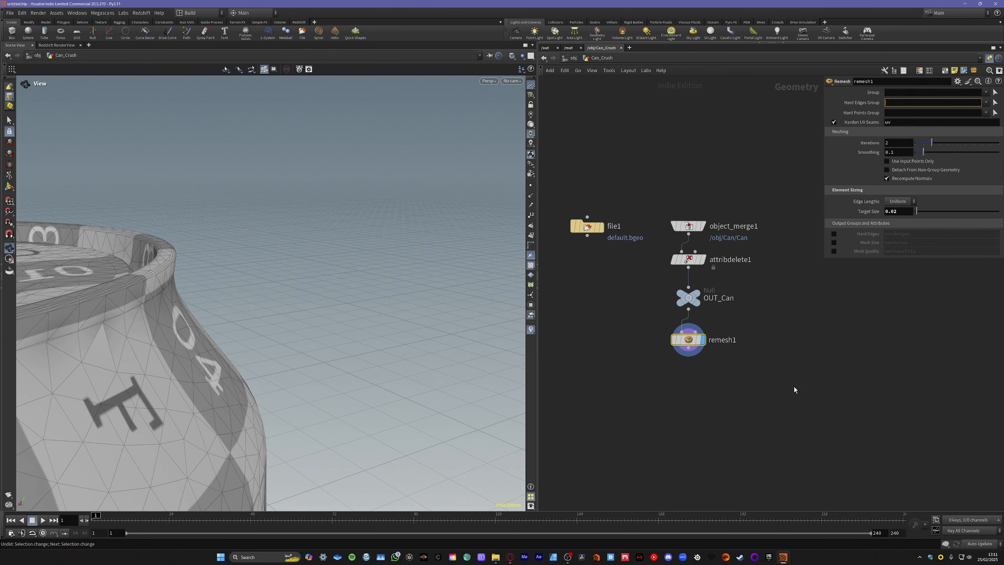
pyautogui.press('Return')
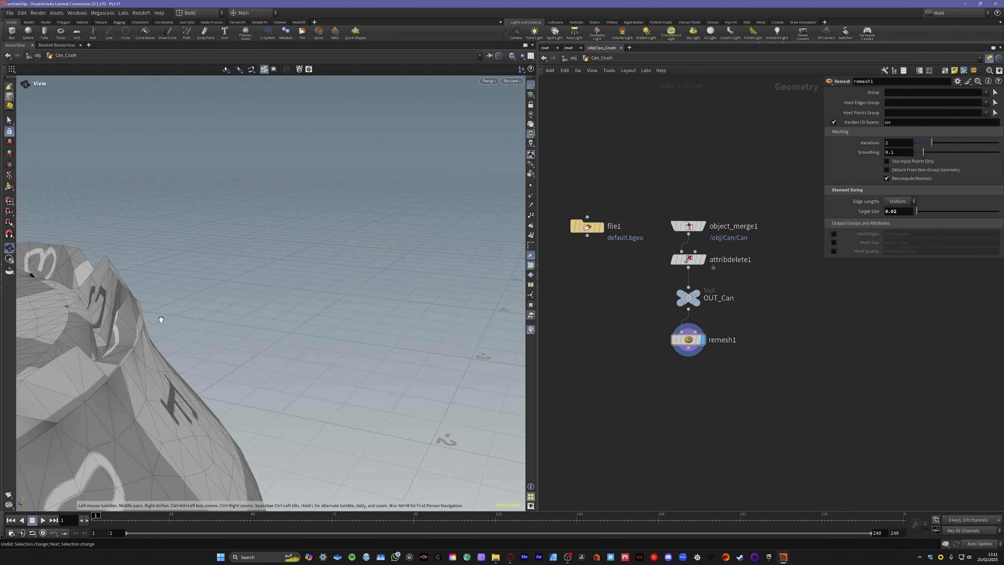
pyautogui.moveTo(161, 319); pyautogui.dragTo(315, 355)
pyautogui.moveTo(345, 319); pyautogui.dragTo(332, 313)
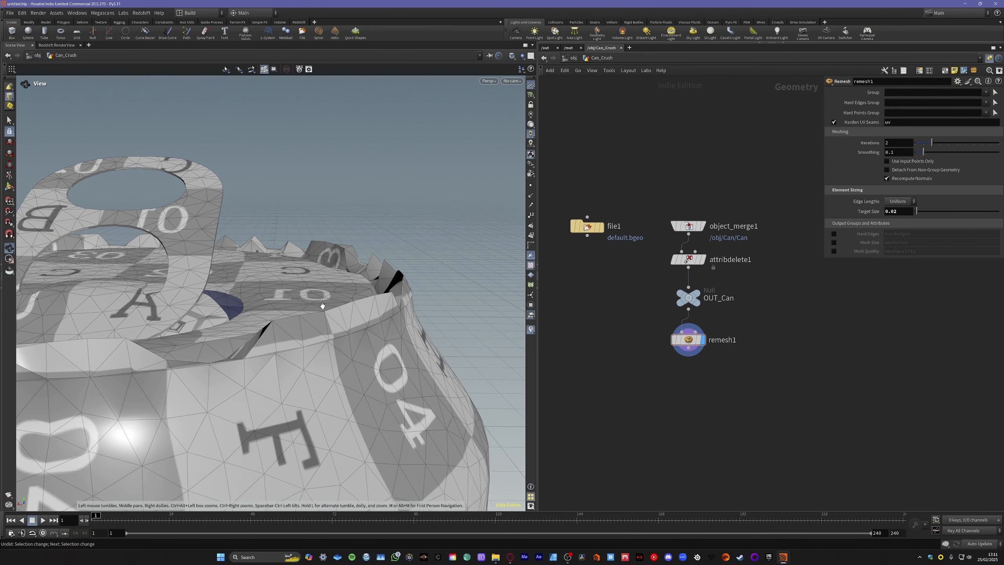
pyautogui.moveTo(352, 334); pyautogui.dragTo(380, 331)
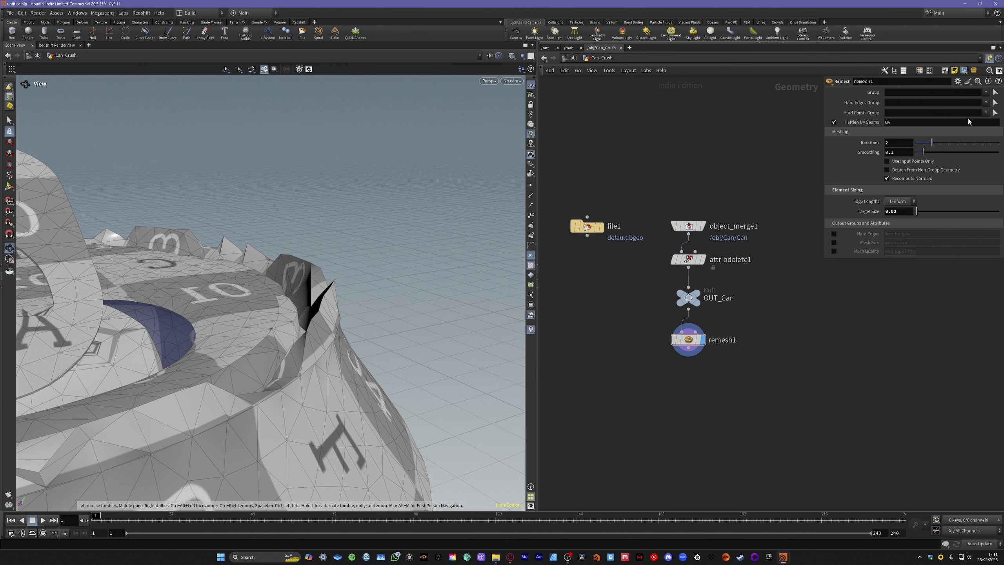
# Restore the removed edge selection in the Remesh node's Hard Edges Group and check the whole can
pyautogui.hotkey('ctrl', 'v')
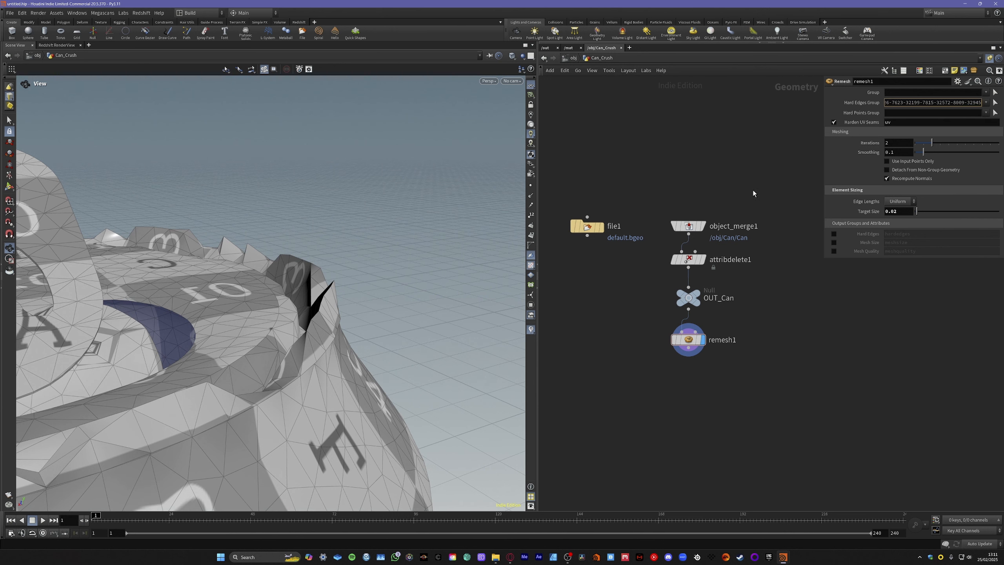
pyautogui.press('Return')
pyautogui.moveTo(333, 324); pyautogui.dragTo(273, 321)
pyautogui.scroll(-10, 309, 352)
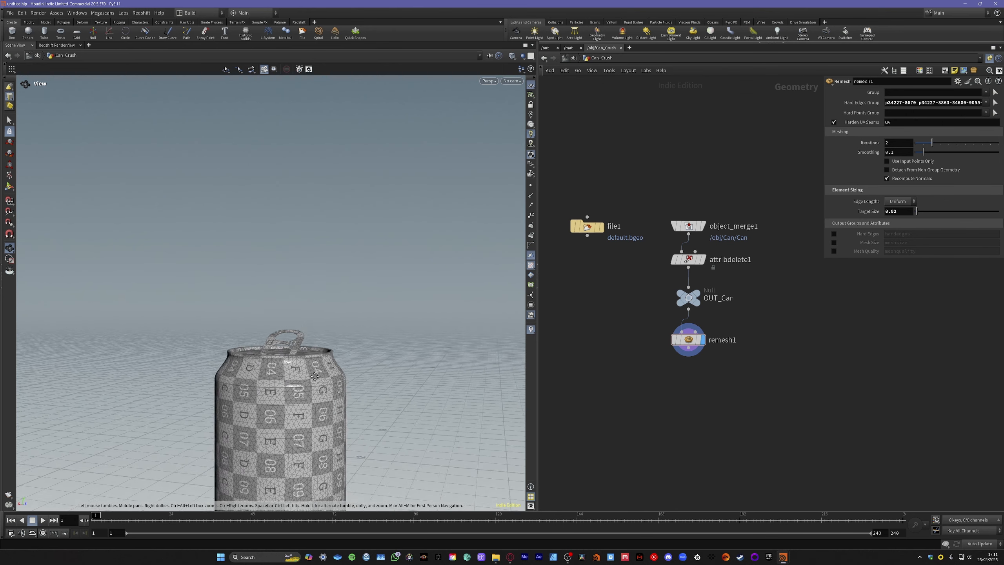
pyautogui.moveTo(314, 366); pyautogui.dragTo(342, 189, button='middle')
pyautogui.moveTo(341, 189); pyautogui.dragTo(352, 320)
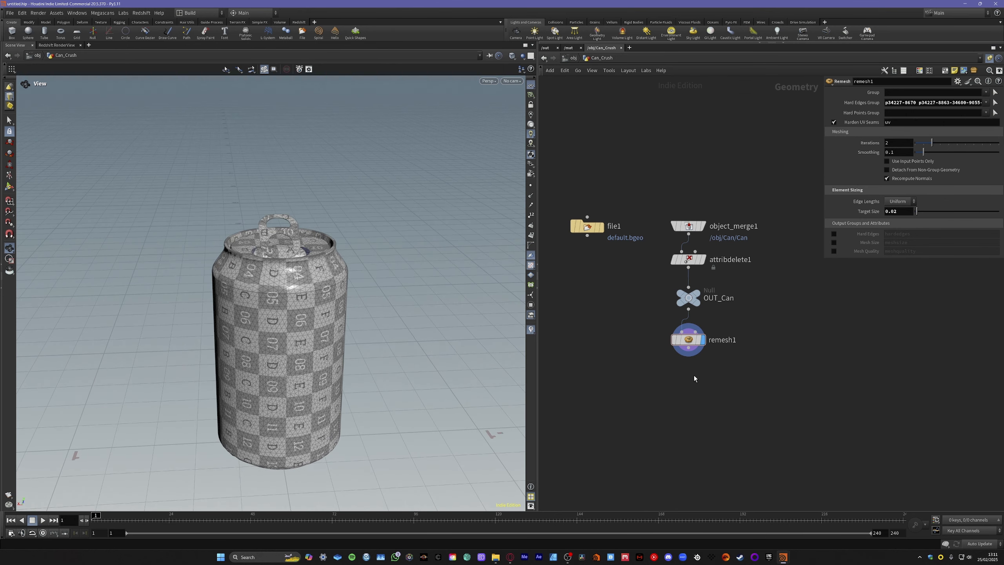
# Duplicate the Remesh node beside the original, display the copy and set its target size to 0.01
pyautogui.moveTo(695, 341)
pyautogui.moveTo(695, 340); pyautogui.dragTo(594, 341)
pyautogui.click(623, 401)
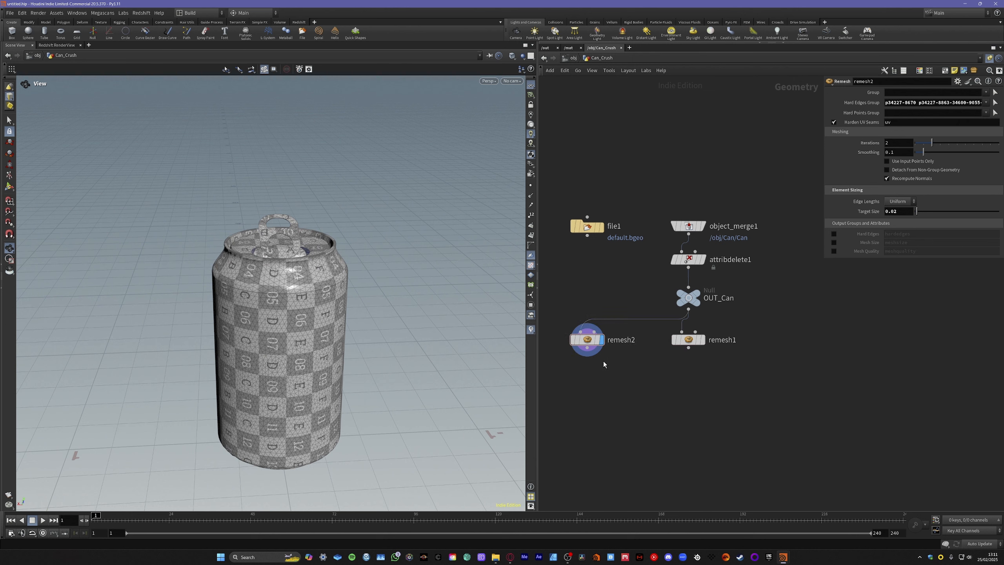
pyautogui.click(902, 212)
pyautogui.press('Return')
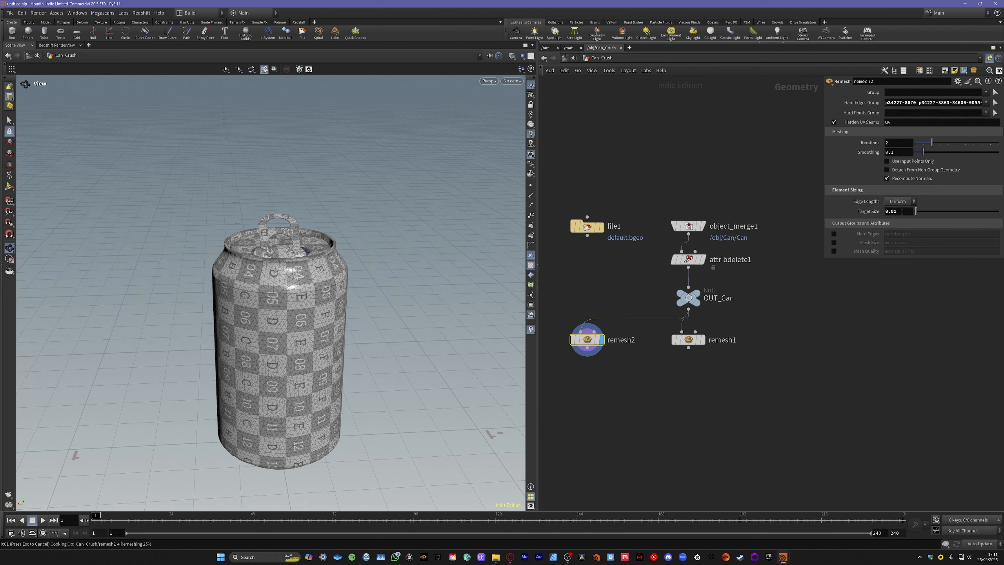
pyautogui.scroll(5, 282, 272)
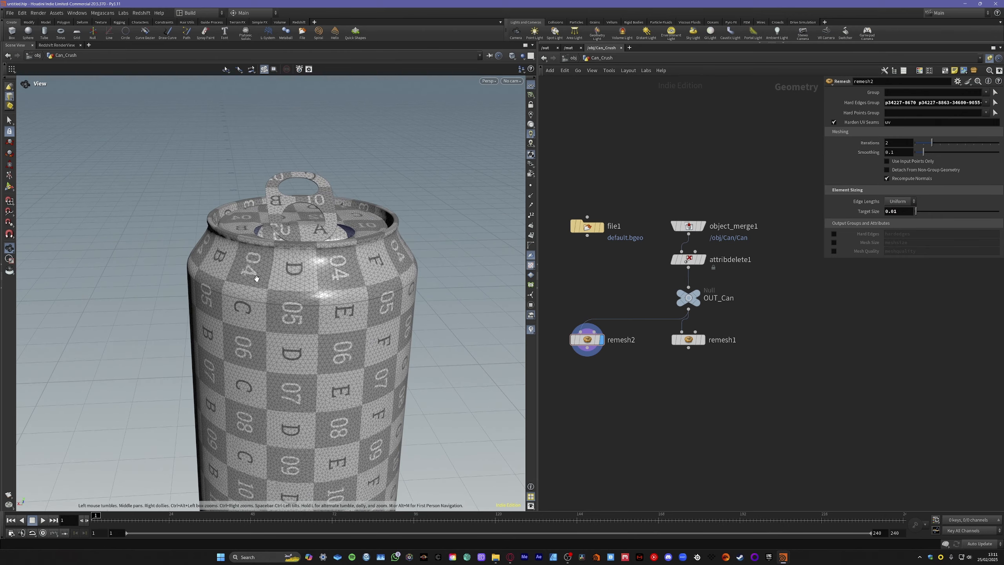
# Display the original Remesh node, try a target size of 0.03 and return it to 0.02
pyautogui.click(698, 340)
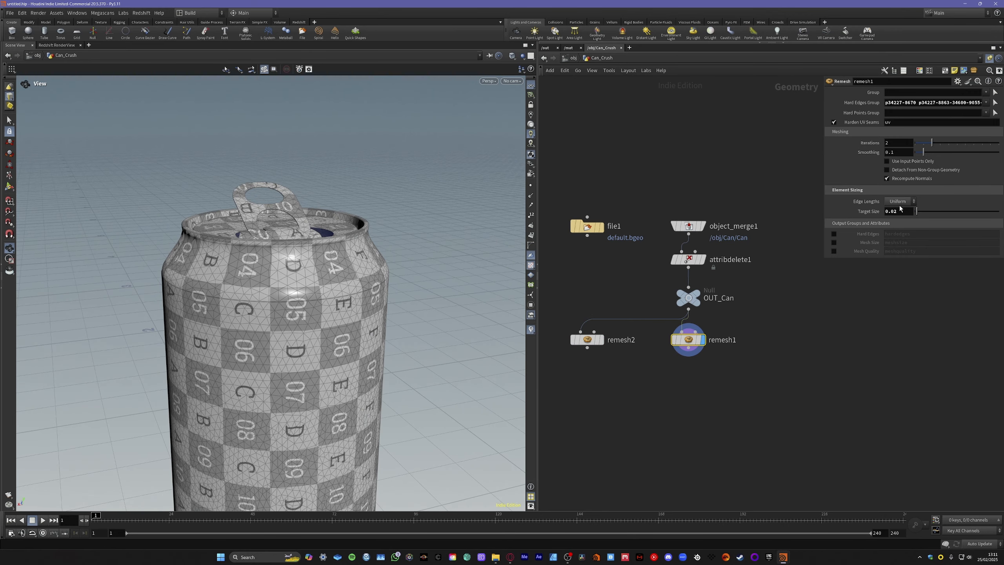
pyautogui.click(901, 211)
pyautogui.press('Return')
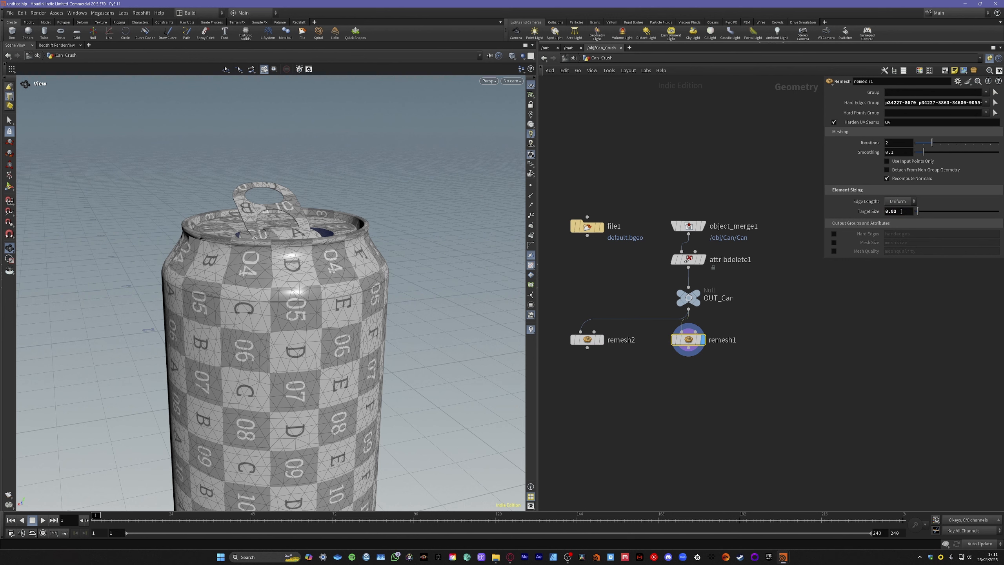
pyautogui.click(902, 211)
pyautogui.press('Return')
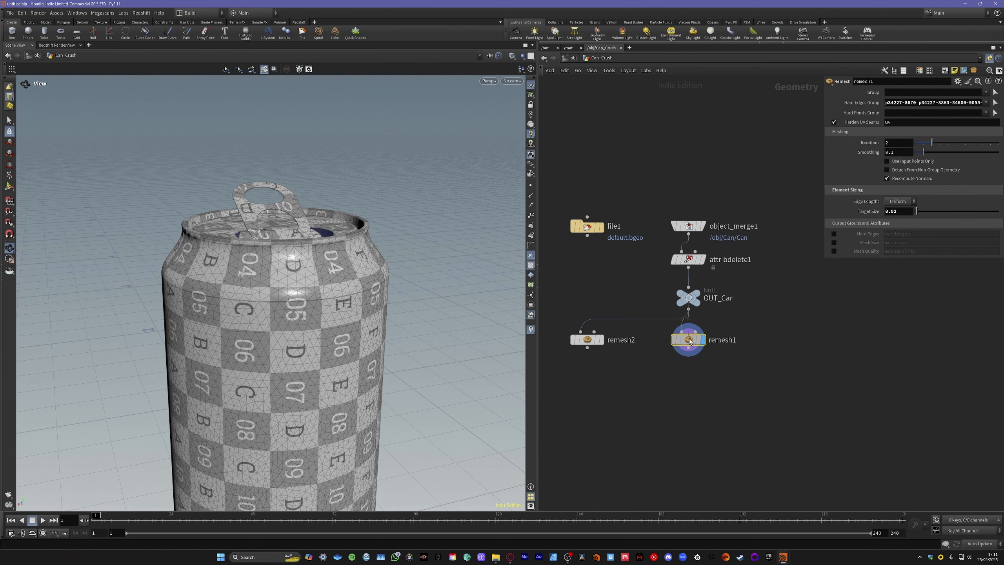
pyautogui.moveTo(696, 350)
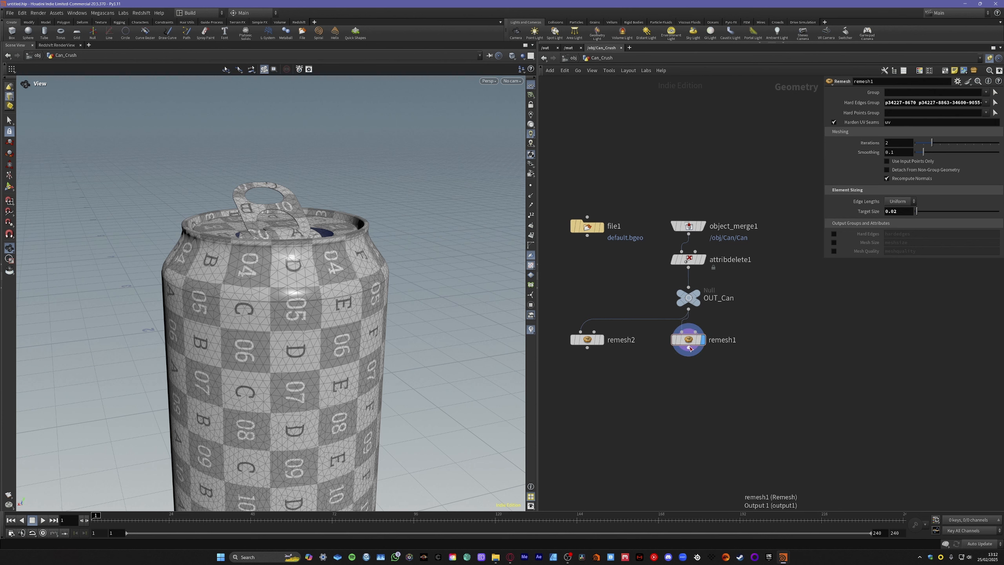
pyautogui.click(689, 348)
pyautogui.click(683, 331)
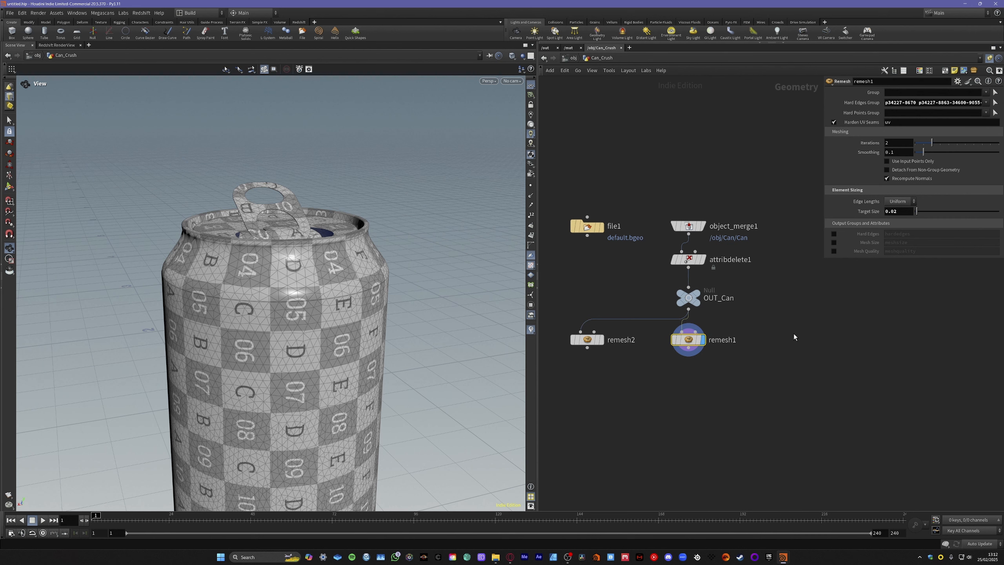
# Try a target size of 0.01 on the original Remesh node and return it to 0.02
pyautogui.click(895, 212)
pyautogui.press('Return')
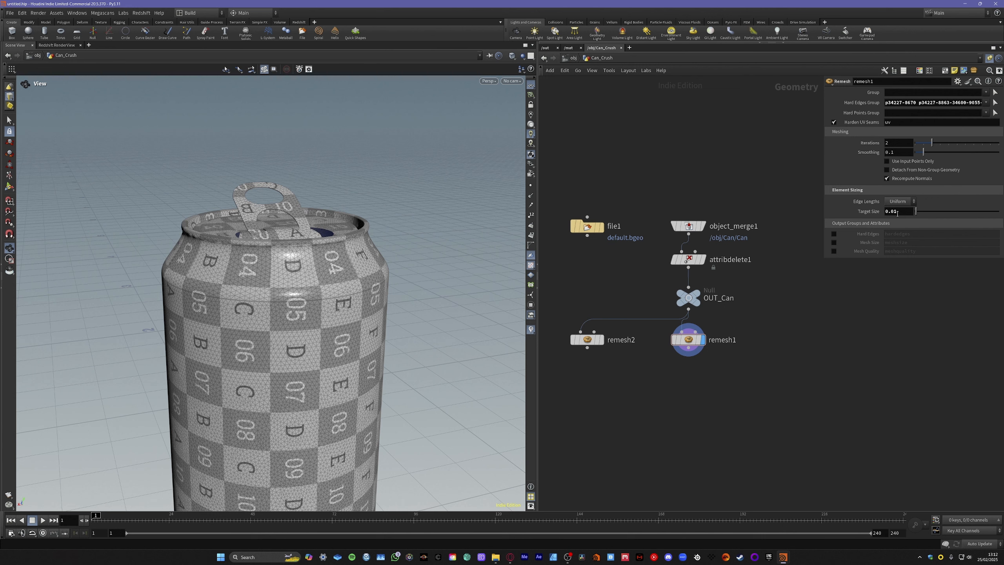
pyautogui.click(898, 215)
pyautogui.write('2')
pyautogui.press('Return')
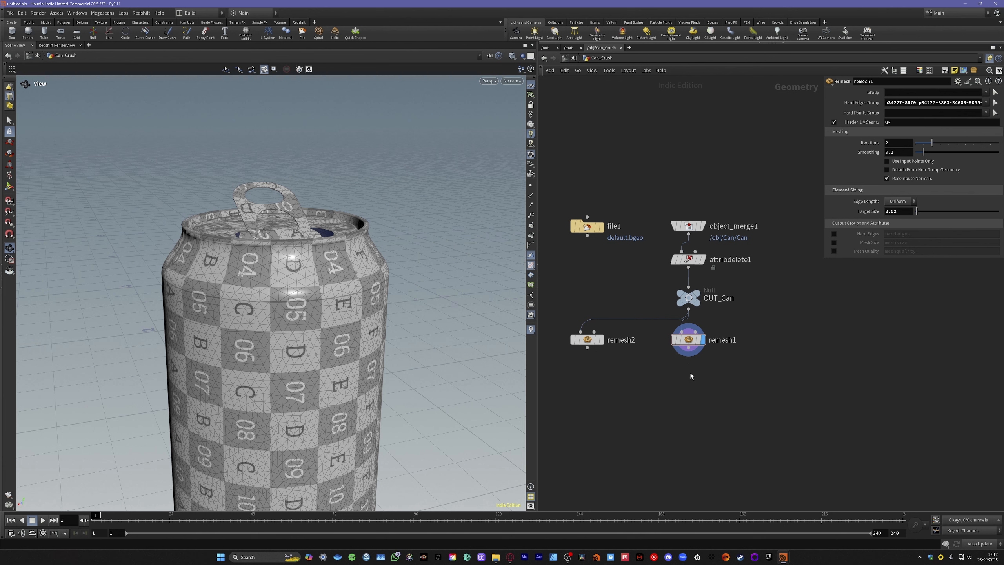
pyautogui.click(689, 340)
pyautogui.click(699, 401)
pyautogui.moveTo(698, 408); pyautogui.dragTo(697, 403, button='middle')
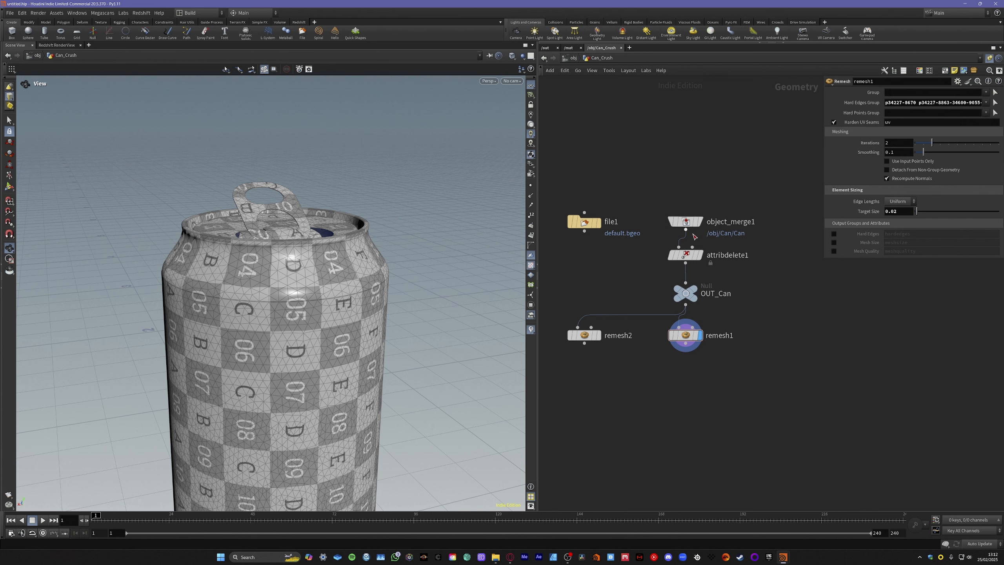
pyautogui.moveTo(691, 225)
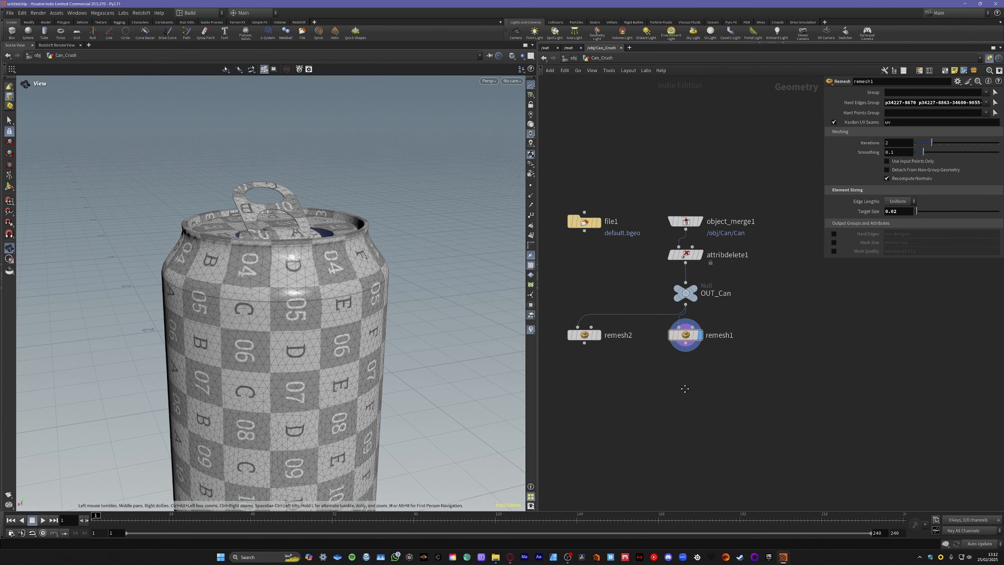
pyautogui.moveTo(686, 387); pyautogui.dragTo(675, 352, button='middle')
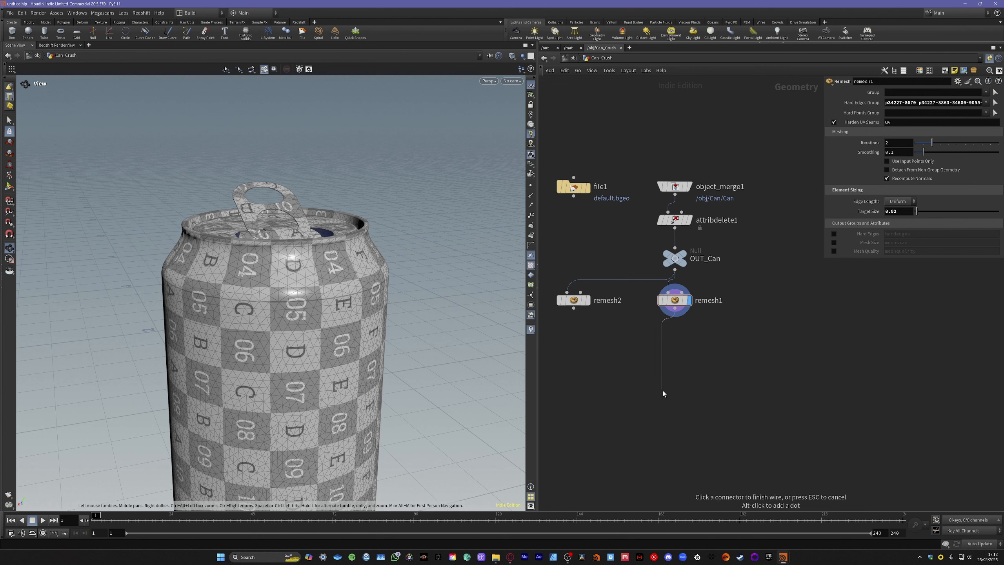
pyautogui.moveTo(677, 310)
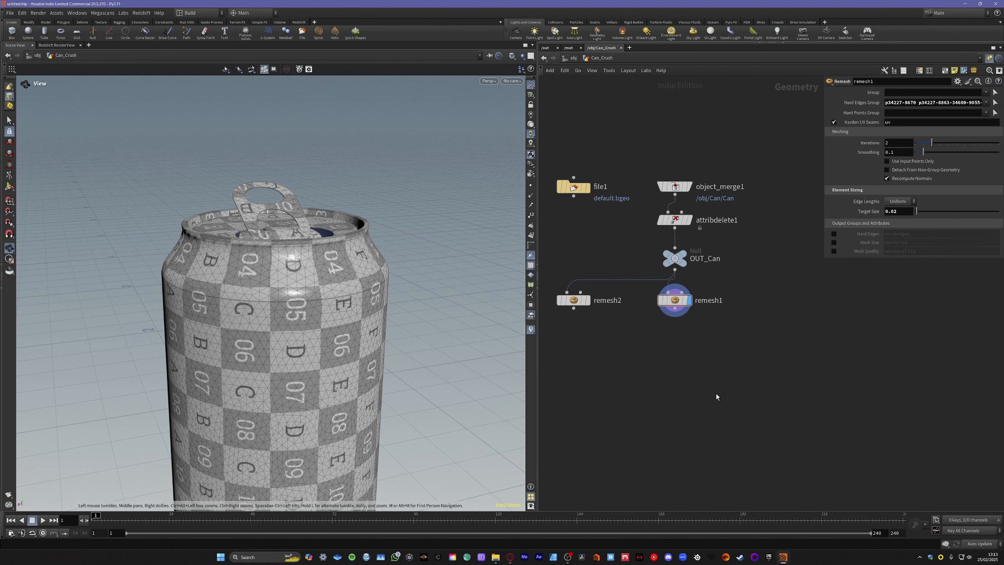
pyautogui.moveTo(716, 394); pyautogui.dragTo(724, 374, button='middle')
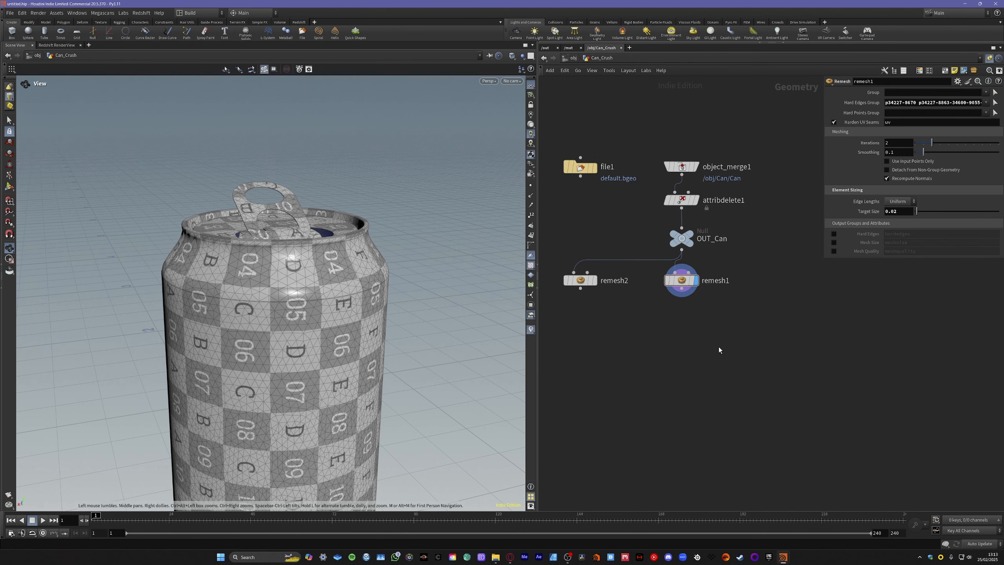
pyautogui.scroll(-5, 316, 318)
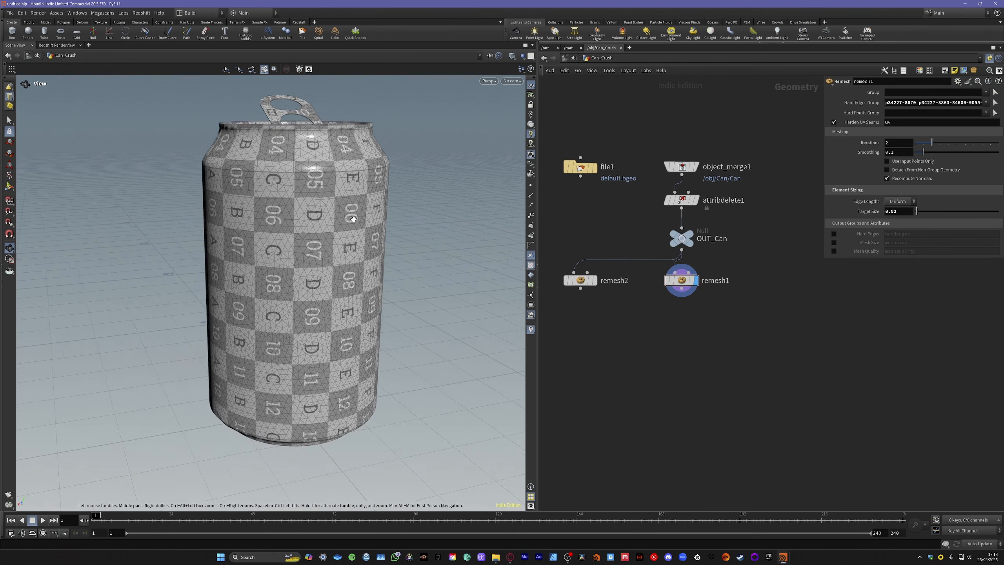
pyautogui.moveTo(315, 317); pyautogui.dragTo(304, 316)
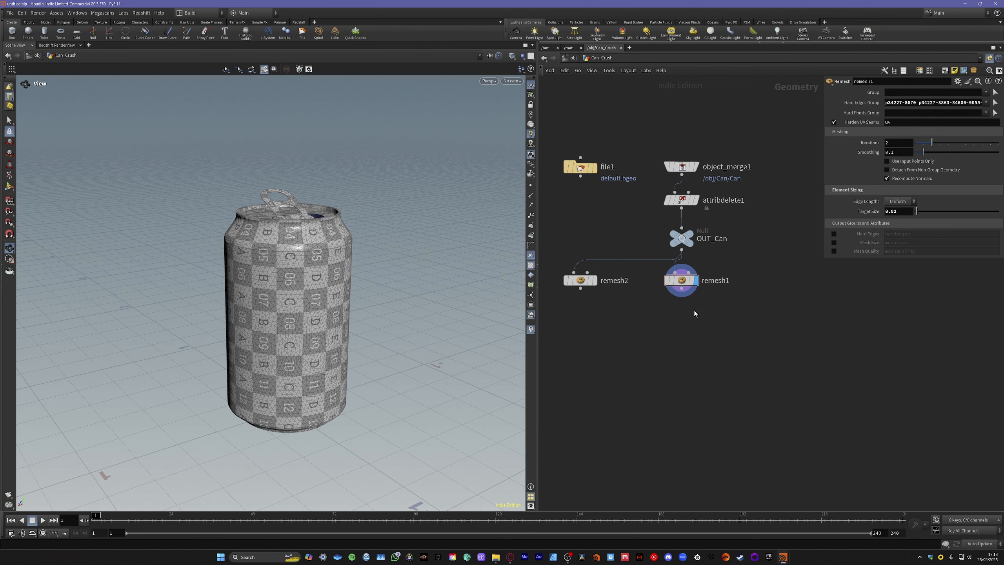
# Add a Group Create node directly below the original Remesh node, connected to its output, and display its result on the can
pyautogui.press('Tab')
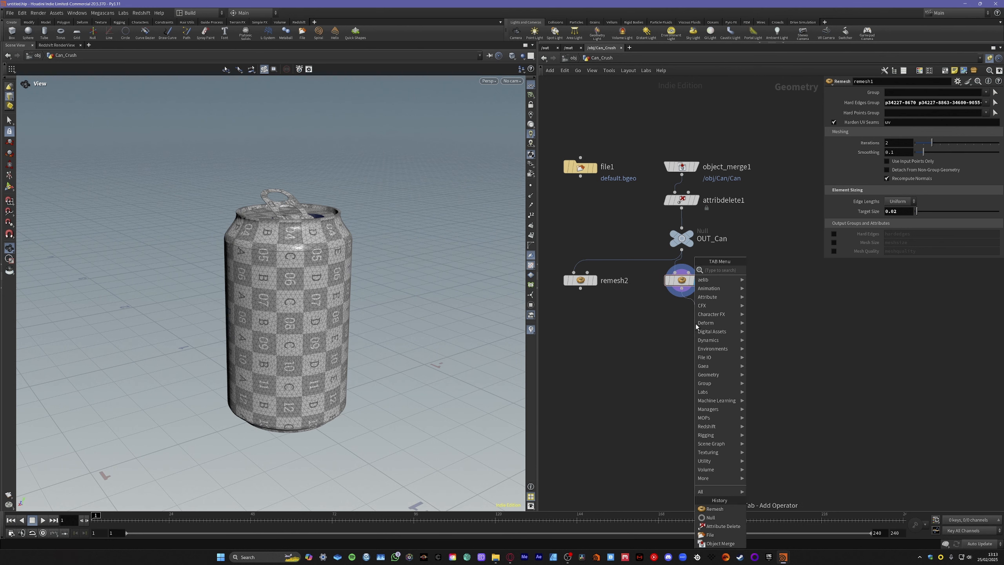
pyautogui.write('group')
pyautogui.press('Return')
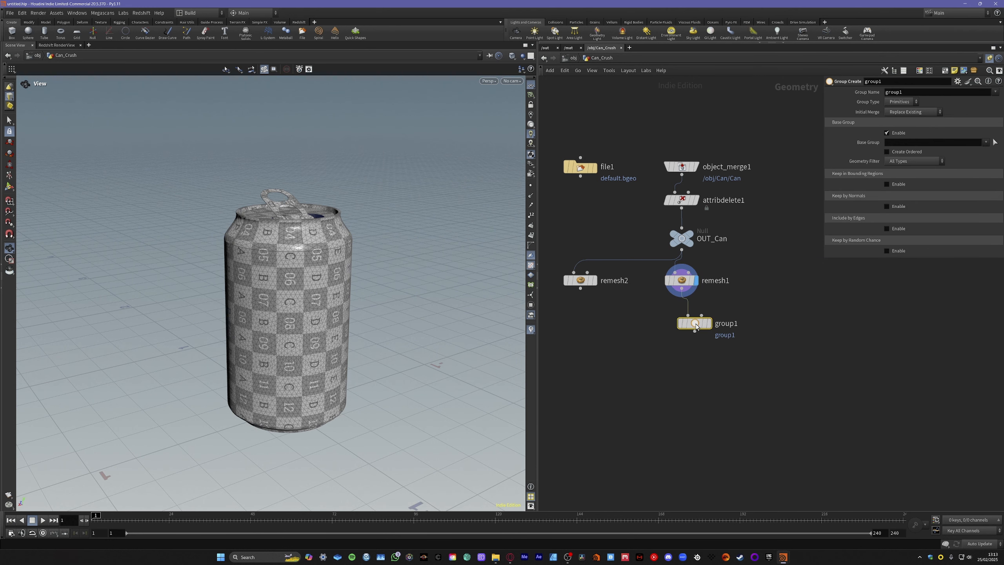
pyautogui.moveTo(696, 324); pyautogui.dragTo(682, 315)
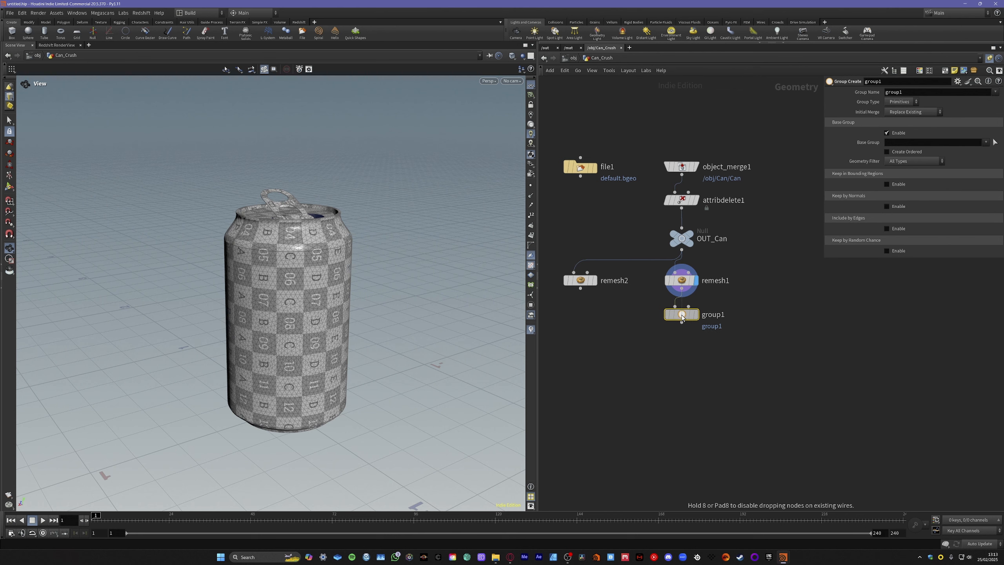
pyautogui.click(696, 315)
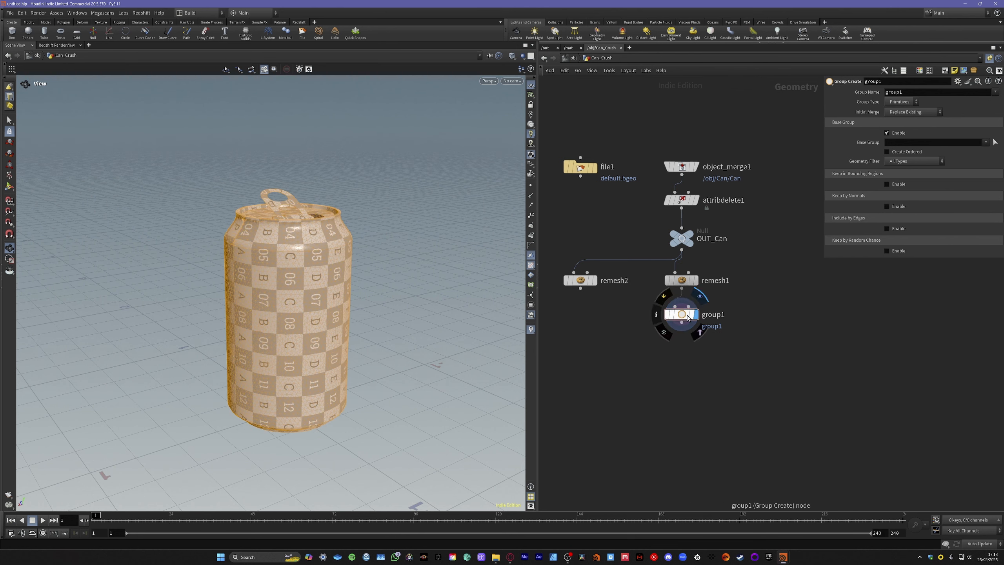
pyautogui.moveTo(315, 338); pyautogui.dragTo(348, 331)
pyautogui.moveTo(279, 440); pyautogui.dragTo(312, 441)
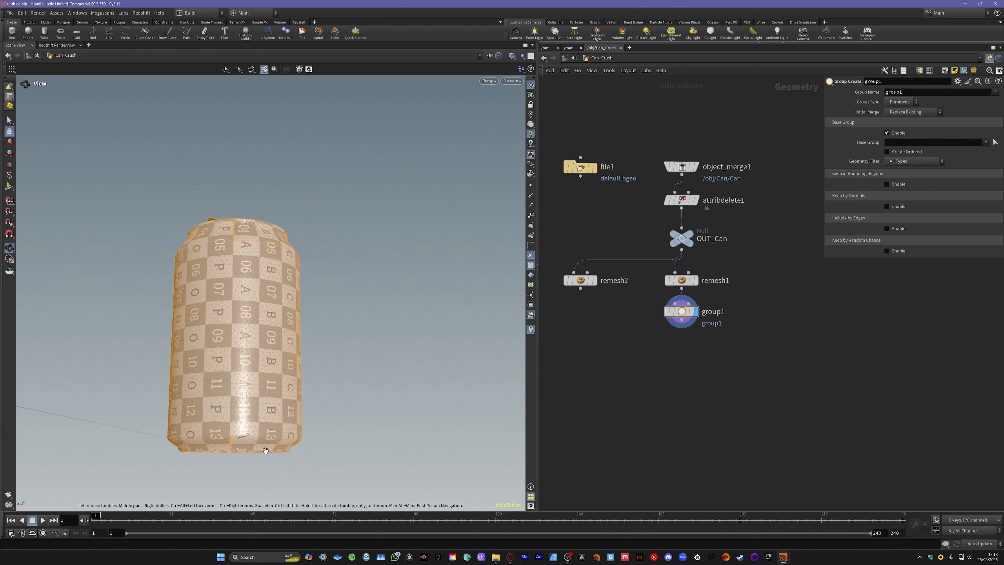
pyautogui.moveTo(230, 457); pyautogui.dragTo(284, 446)
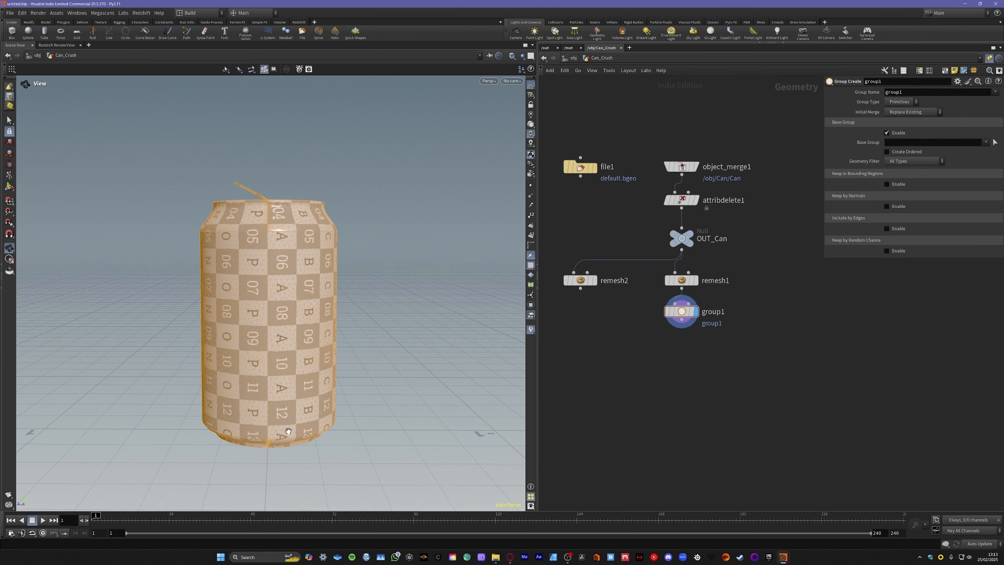
pyautogui.moveTo(292, 426)
pyautogui.mouseDown()
pyautogui.moveTo(271, 423)
pyautogui.moveTo(295, 414)
pyautogui.moveTo(298, 425)
pyautogui.mouseUp()
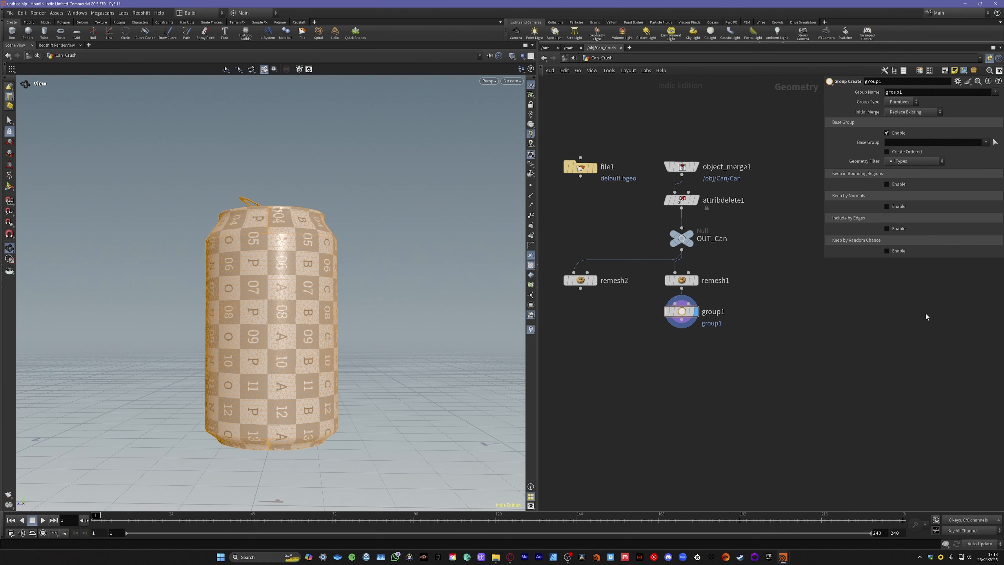
# Set the Group Create node's type to Points and its group name to PIN
pyautogui.click(898, 102)
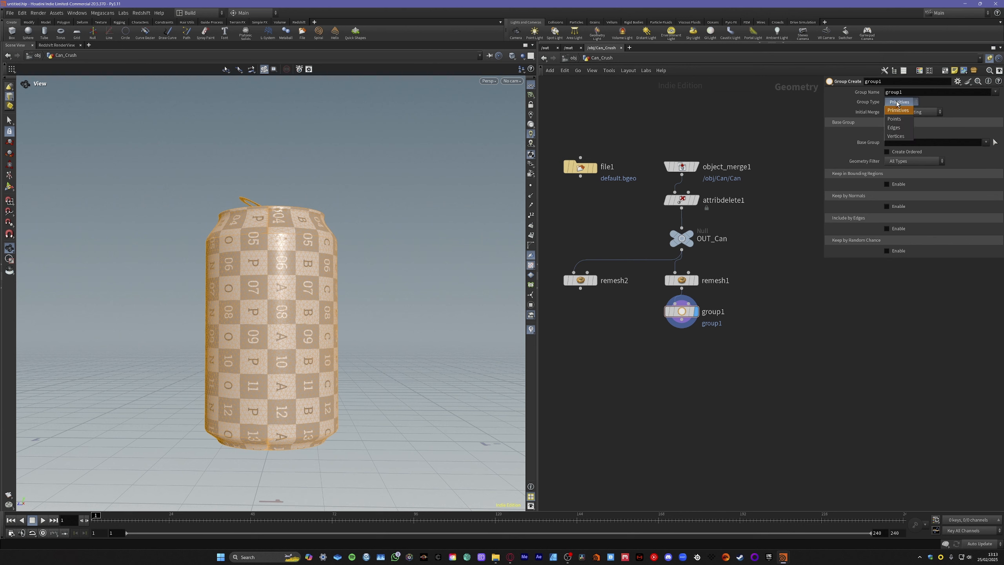
pyautogui.click(904, 110)
pyautogui.doubleClick(912, 91)
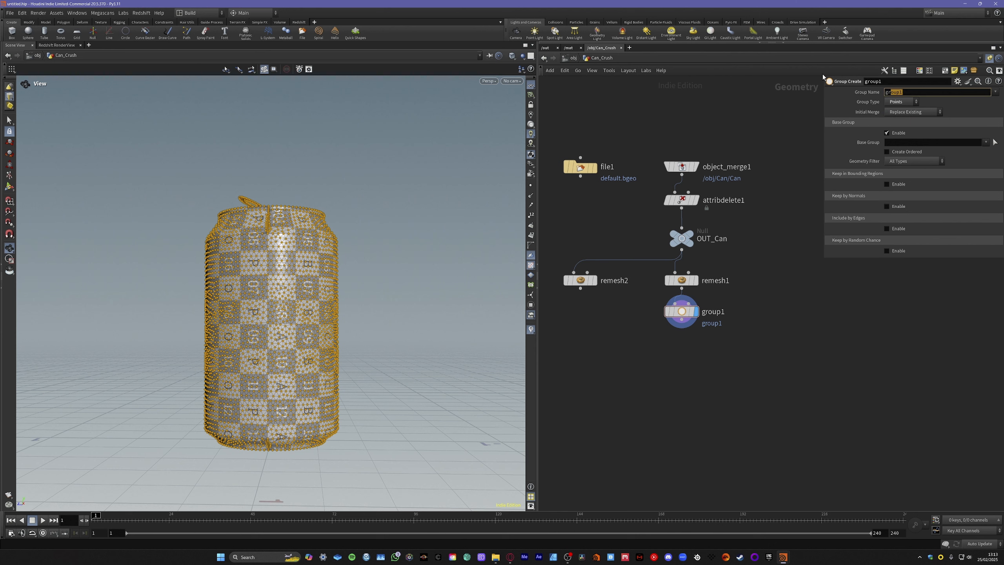
pyautogui.write('g')
pyautogui.write('PIN')
pyautogui.press('Return')
pyautogui.click(488, 81)
pyautogui.moveTo(489, 96)
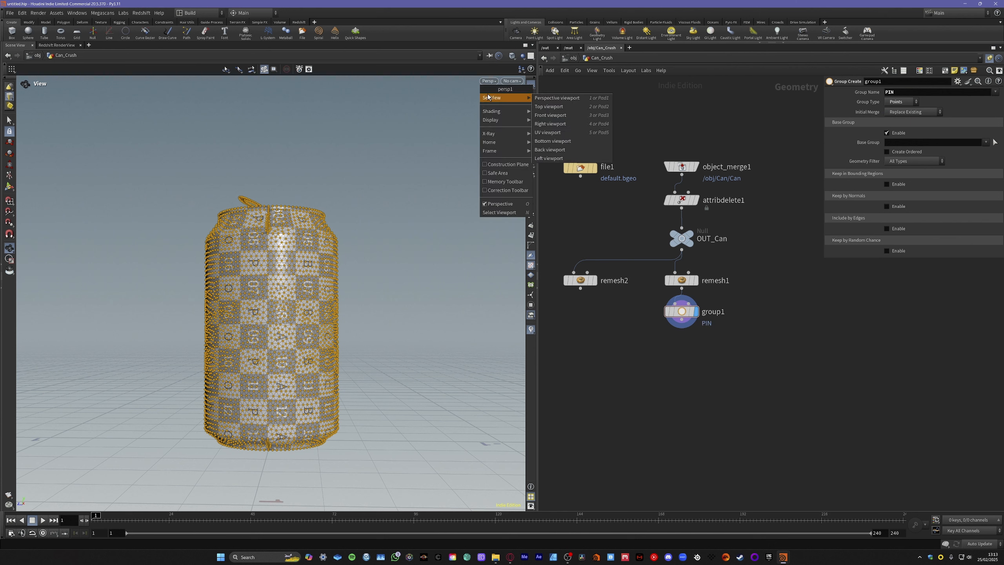
pyautogui.click(681, 108)
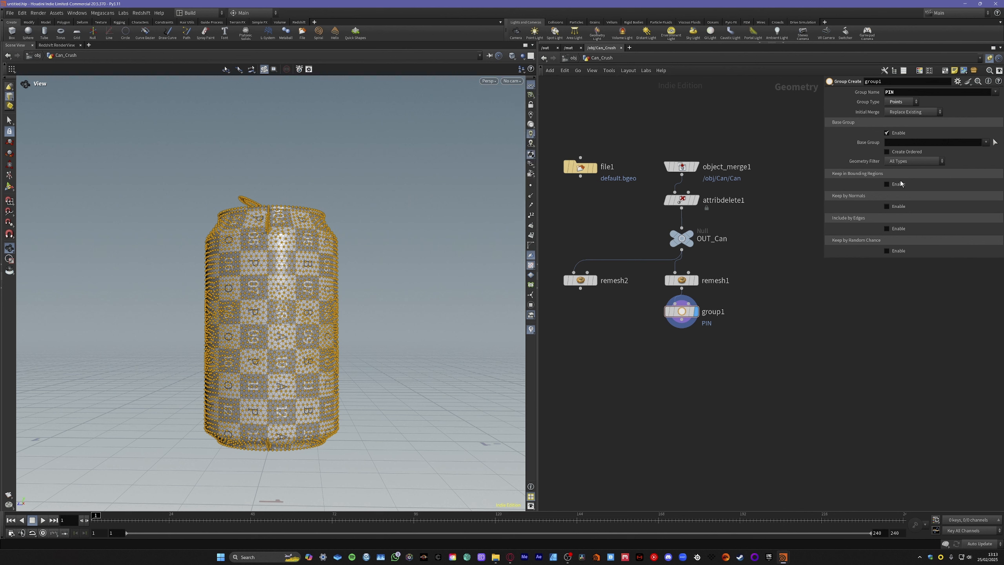
# Try limiting the point group with a bounding box of Y size 0.1 and Y center -0.04, and disable it
pyautogui.click(888, 185)
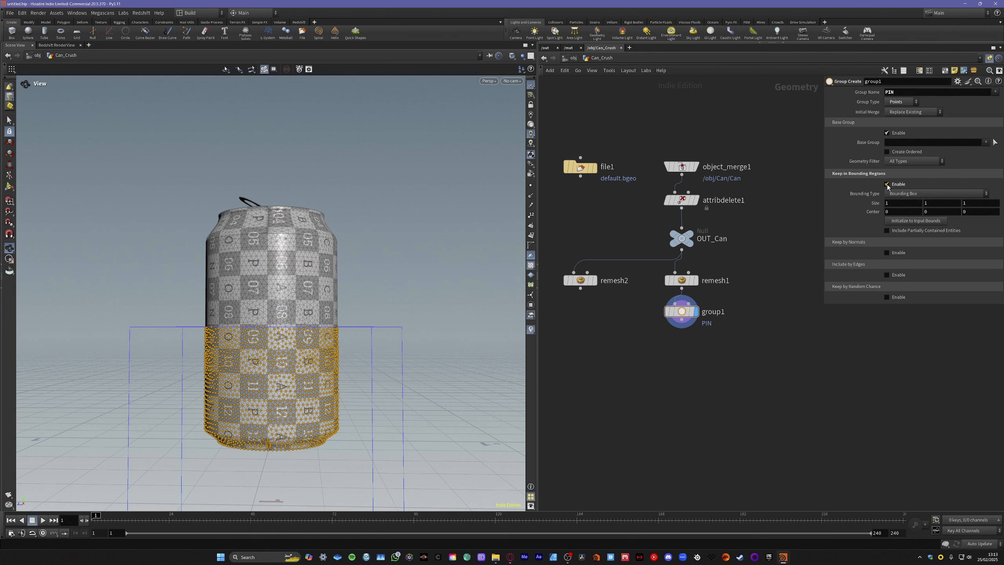
pyautogui.moveTo(930, 203); pyautogui.dragTo(913, 226, button='middle')
pyautogui.moveTo(321, 397); pyautogui.dragTo(325, 344)
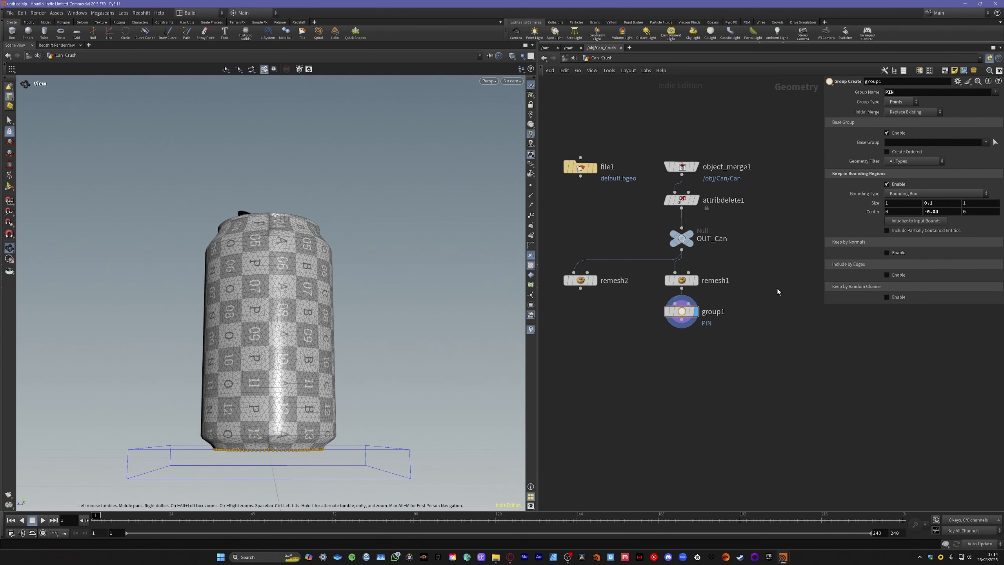
pyautogui.click(887, 184)
# In the front view, pick the points along the can's bottom rim as the group node's Base Group
pyautogui.click(995, 143)
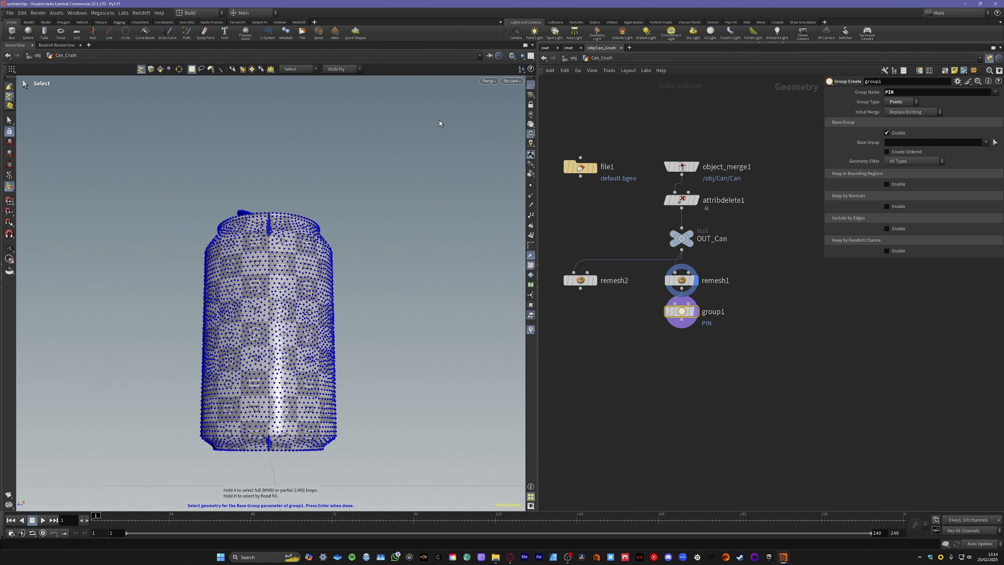
pyautogui.click(488, 81)
pyautogui.moveTo(510, 98)
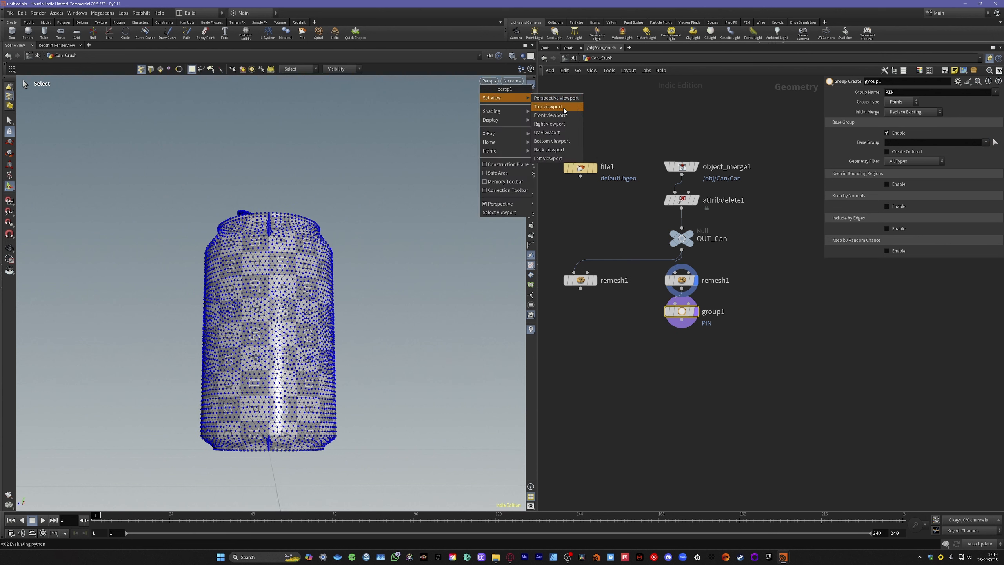
pyautogui.click(555, 124)
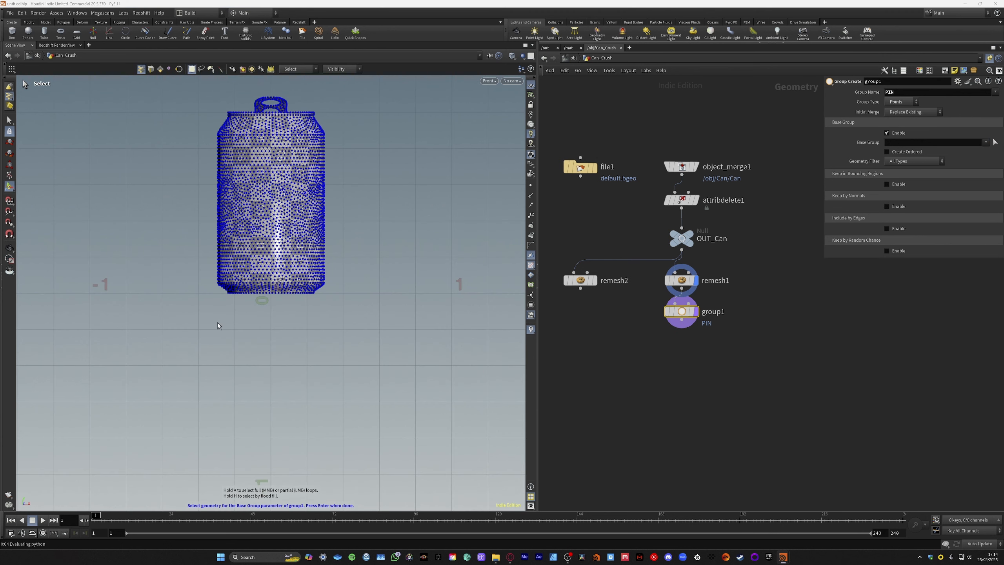
pyautogui.moveTo(212, 326); pyautogui.dragTo(356, 294)
pyautogui.press('Return')
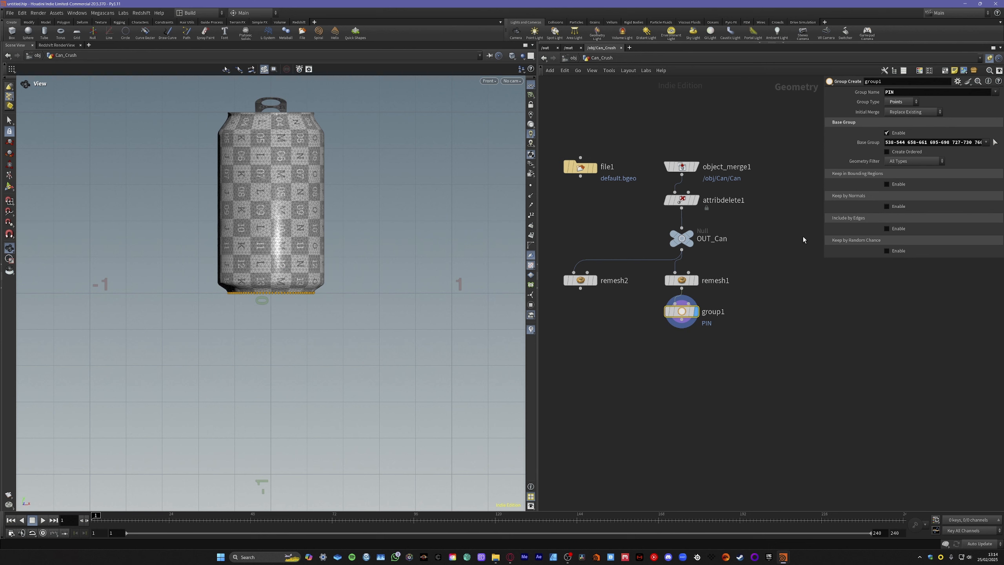
# Rename the Group Create node to PIN and set its group name to $OS
pyautogui.doubleClick(721, 311)
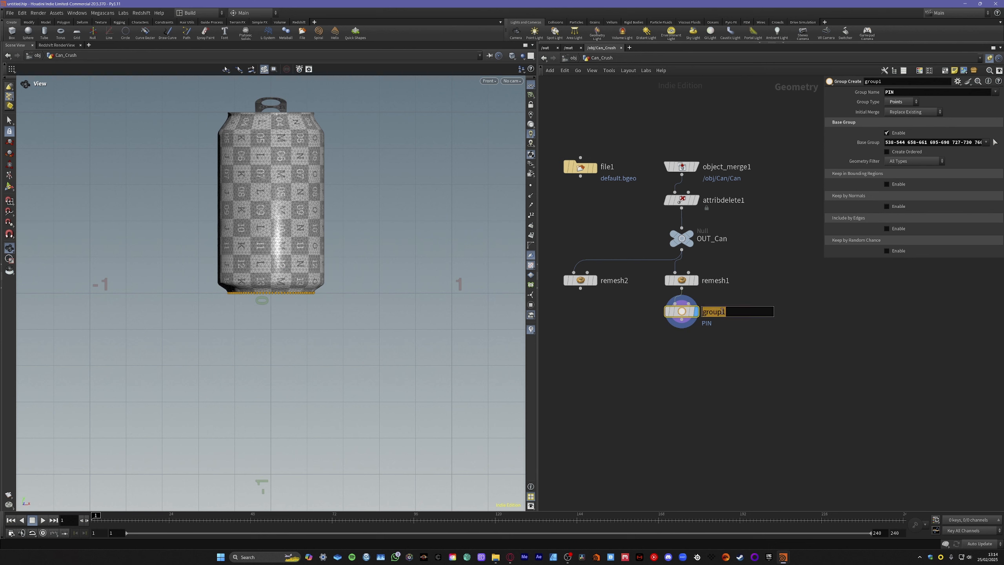
pyautogui.write('PIN')
pyautogui.press('Return')
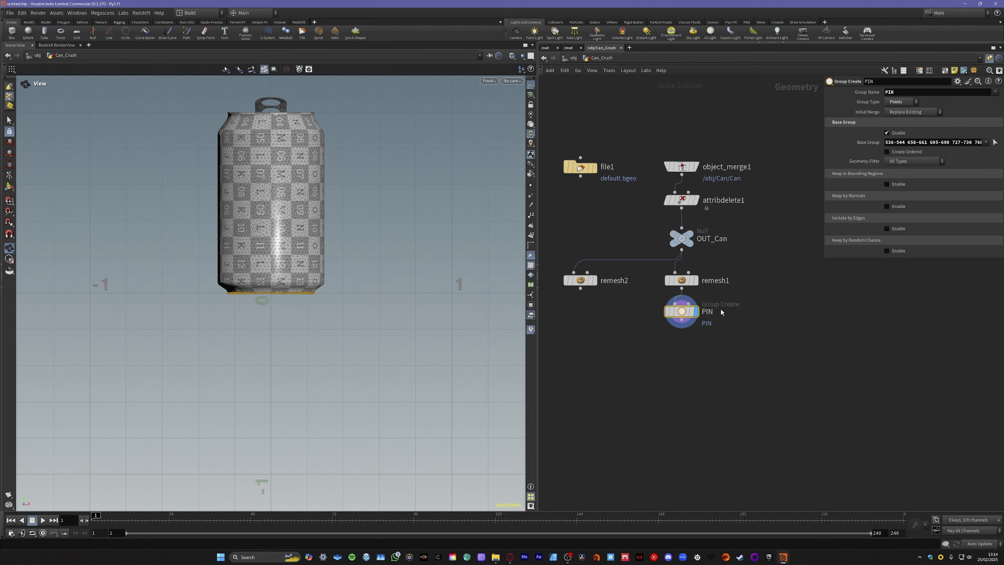
pyautogui.moveTo(901, 92); pyautogui.dragTo(854, 88)
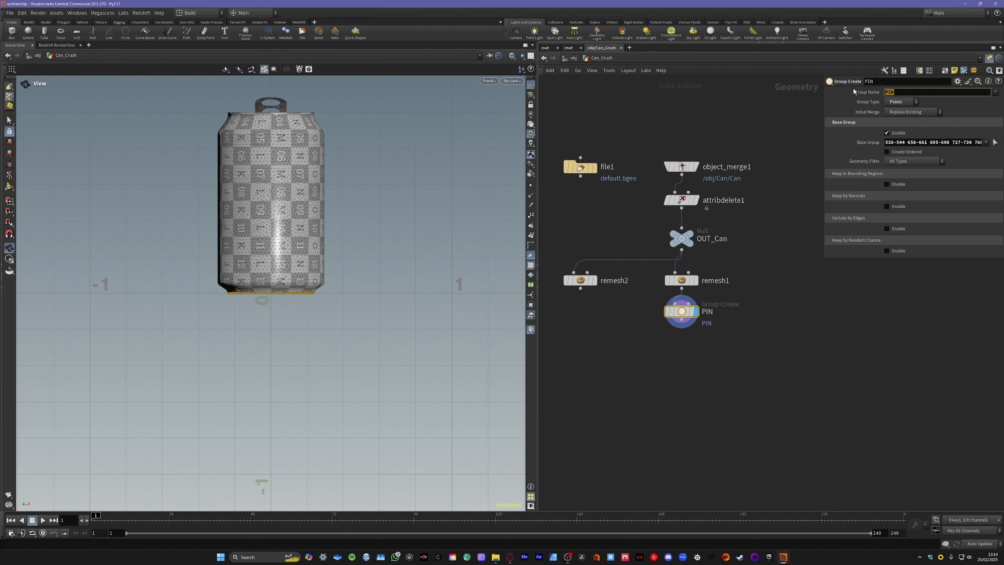
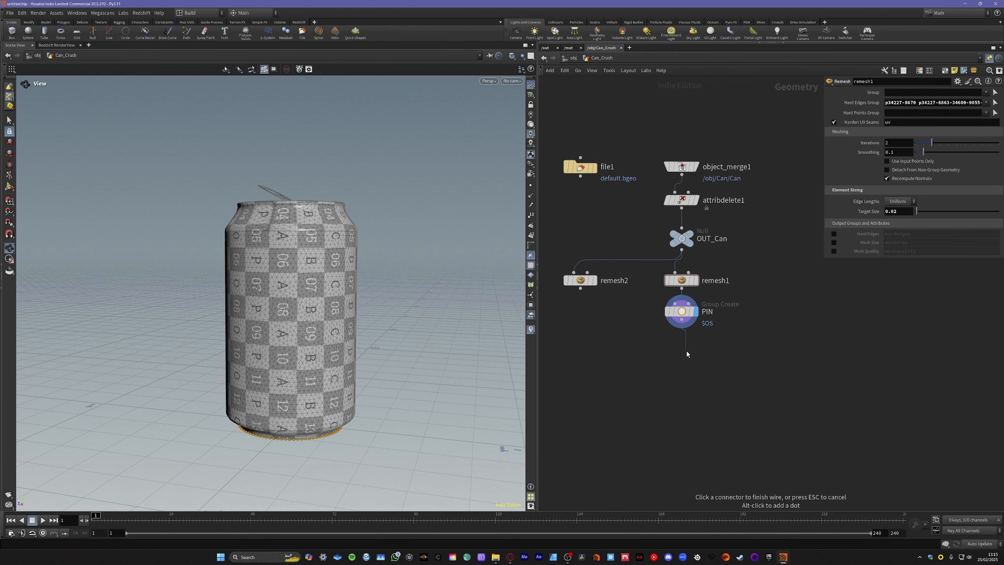
pyautogui.press('Tab')
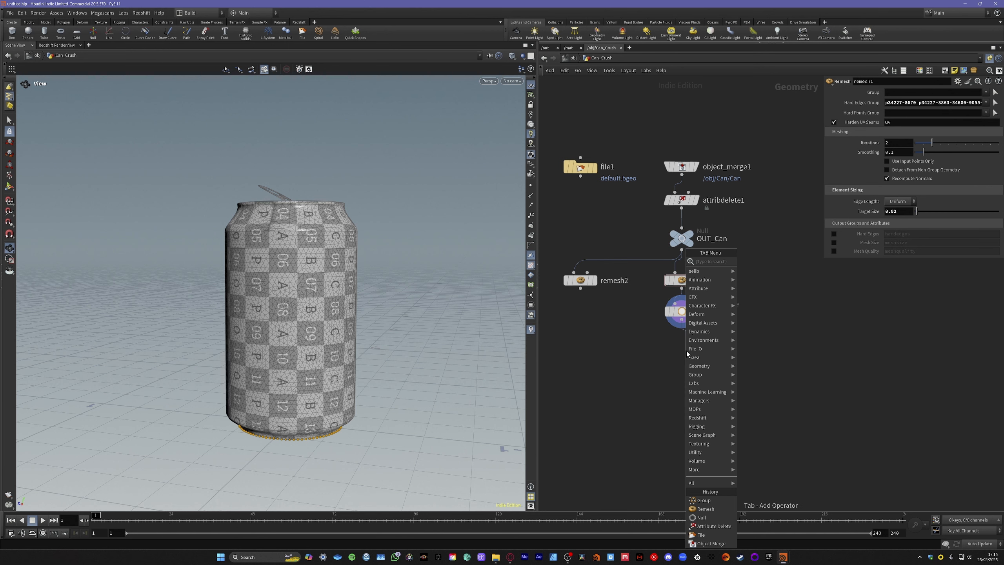
pyautogui.click(674, 352)
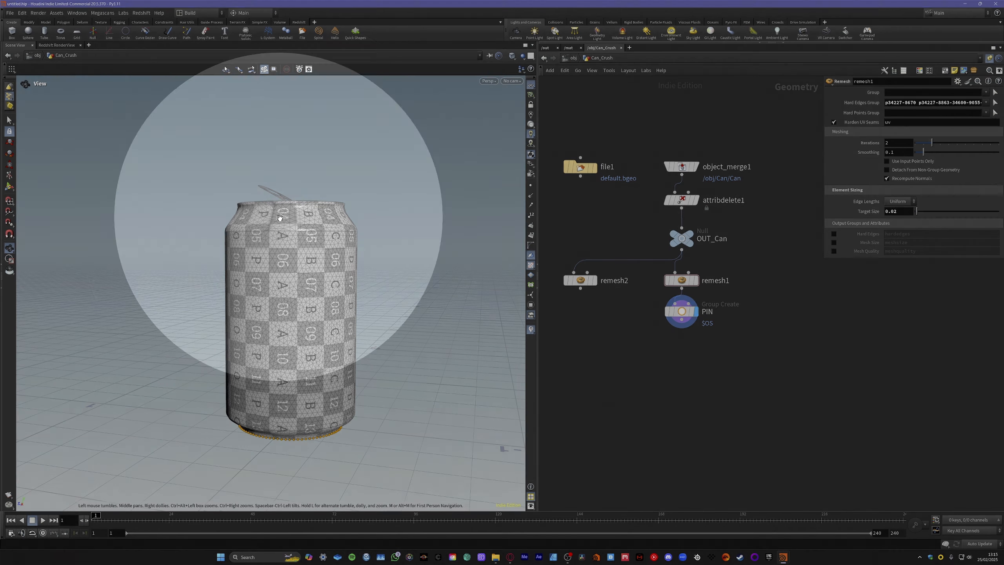
pyautogui.moveTo(269, 222); pyautogui.dragTo(306, 223)
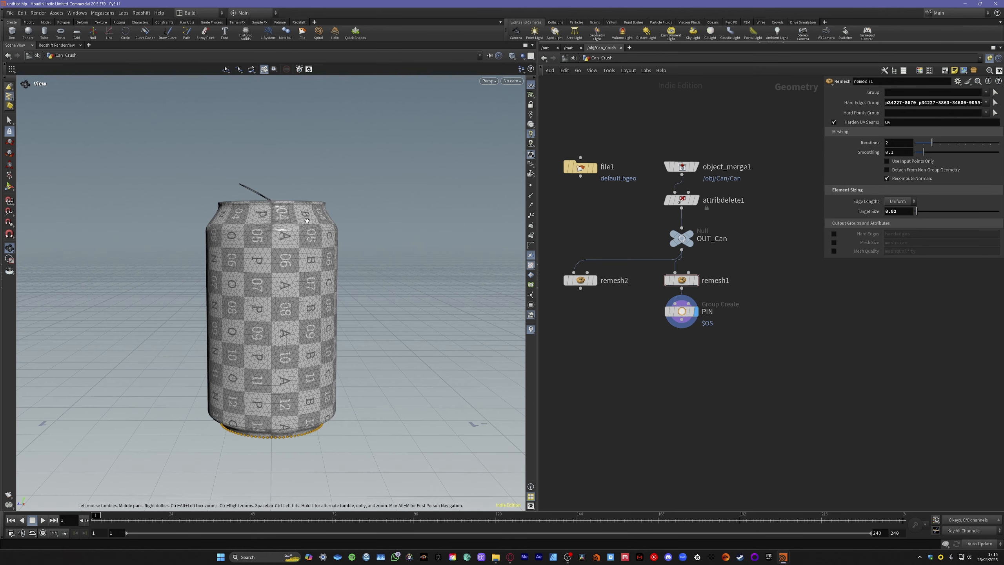
pyautogui.moveTo(309, 236); pyautogui.dragTo(311, 253, button='middle')
pyautogui.moveTo(311, 252); pyautogui.dragTo(285, 250)
pyautogui.moveTo(297, 289); pyautogui.dragTo(332, 307)
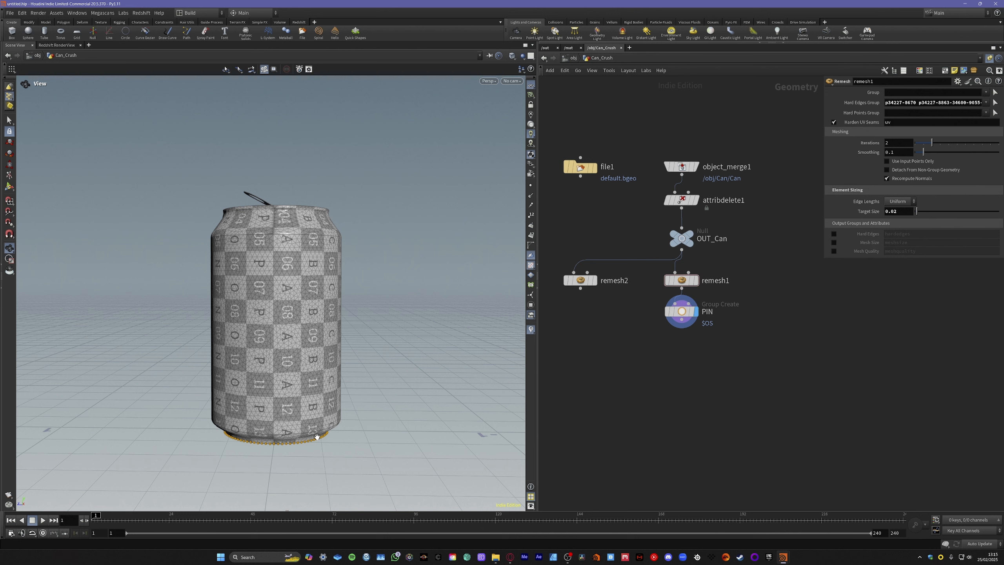
pyautogui.moveTo(317, 436); pyautogui.dragTo(315, 414)
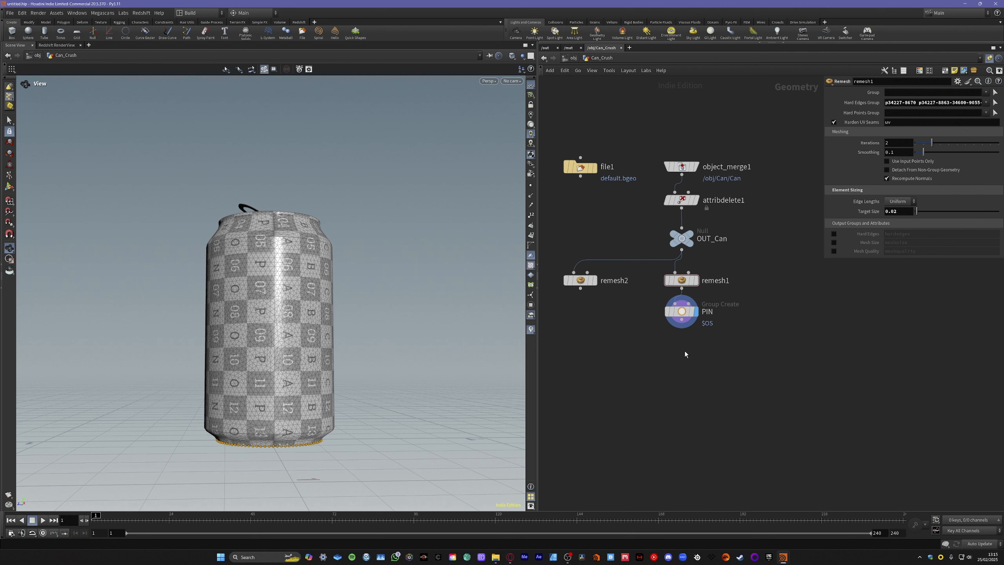
# Try a Mask from Geometry node connected below the PIN node, display its result and delete it
pyautogui.click(682, 323)
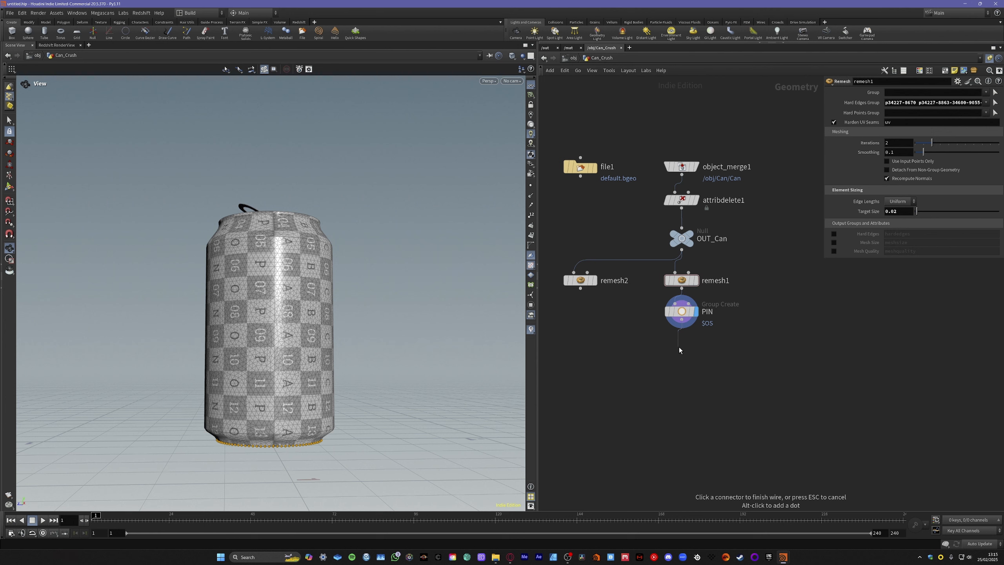
pyautogui.press('Tab')
pyautogui.write('mas')
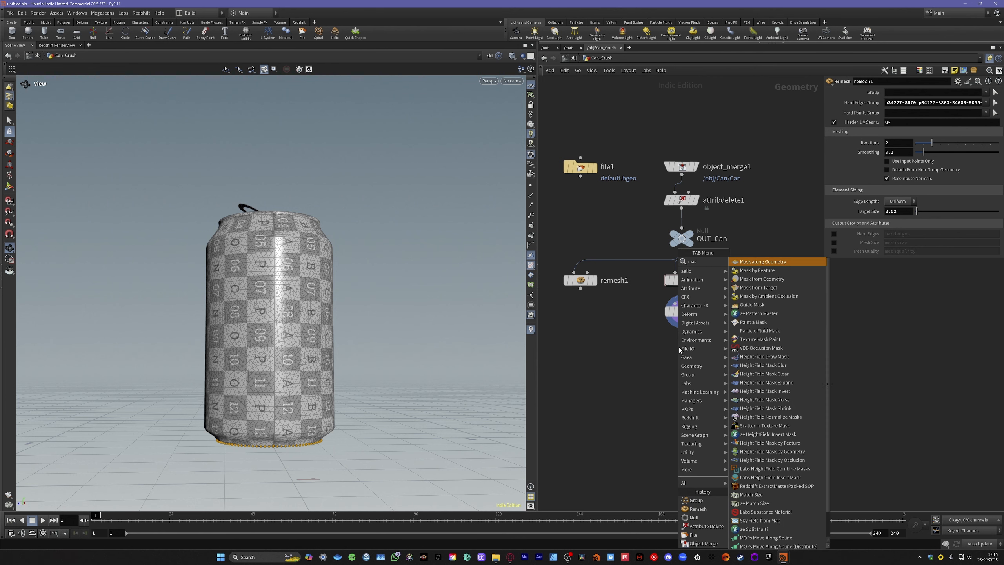
pyautogui.write('k from geo')
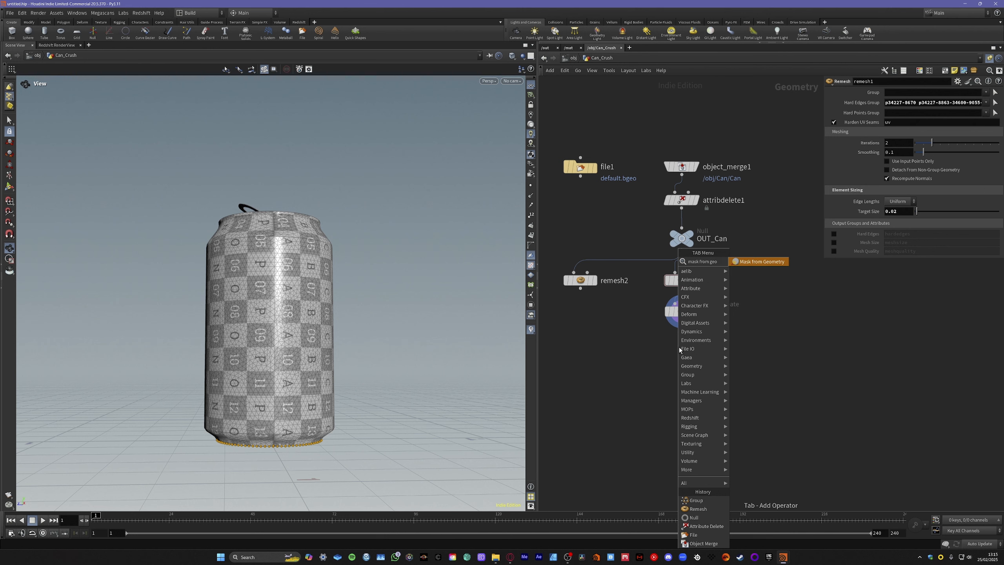
pyautogui.press('Return')
pyautogui.click(691, 355)
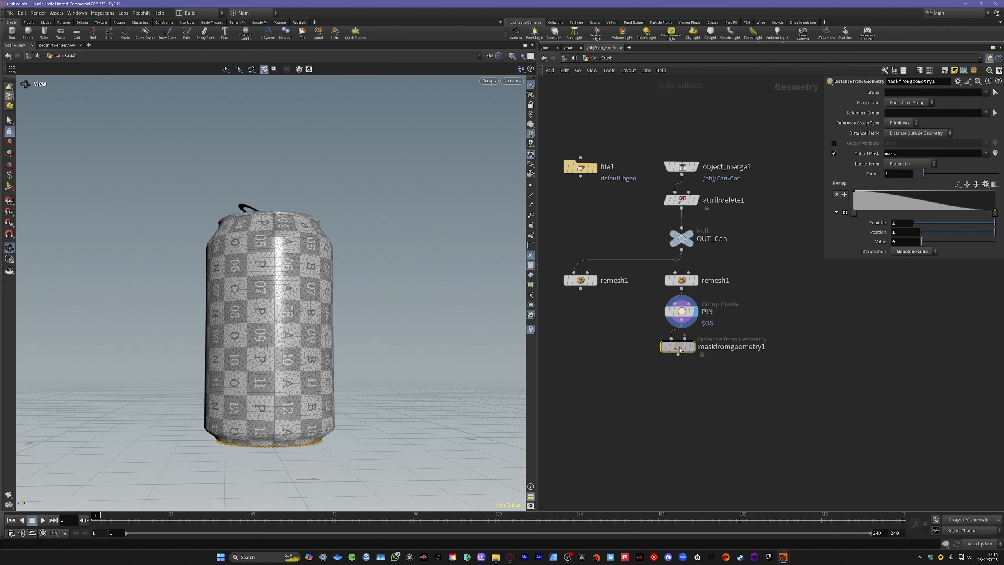
pyautogui.click(704, 356)
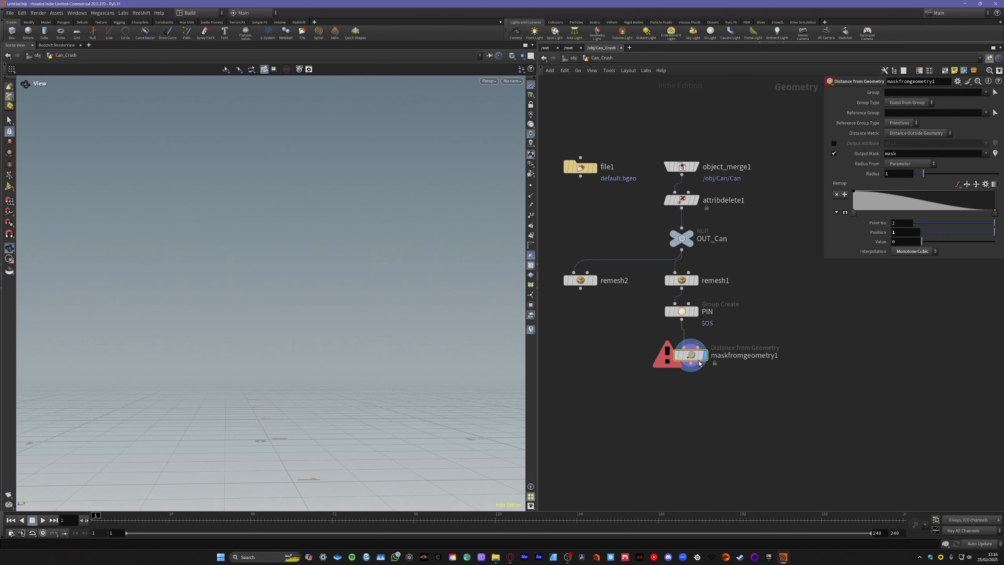
pyautogui.moveTo(699, 364); pyautogui.dragTo(730, 368)
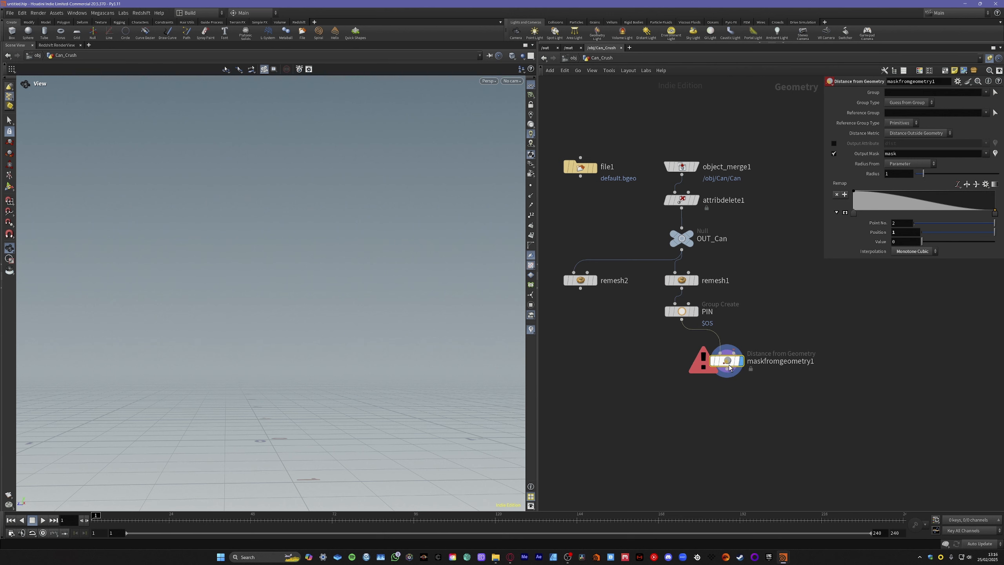
pyautogui.doubleClick(729, 365)
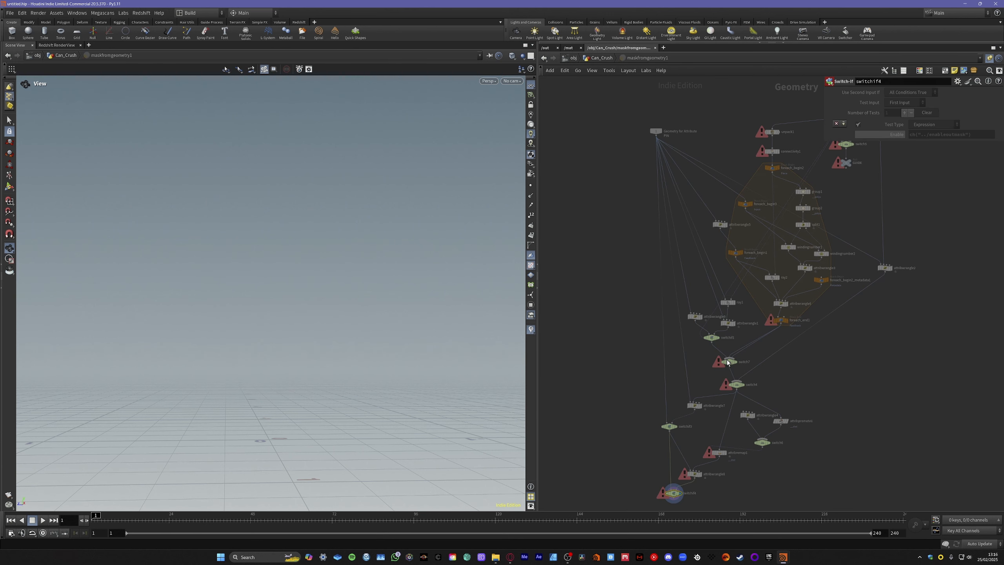
pyautogui.click(601, 59)
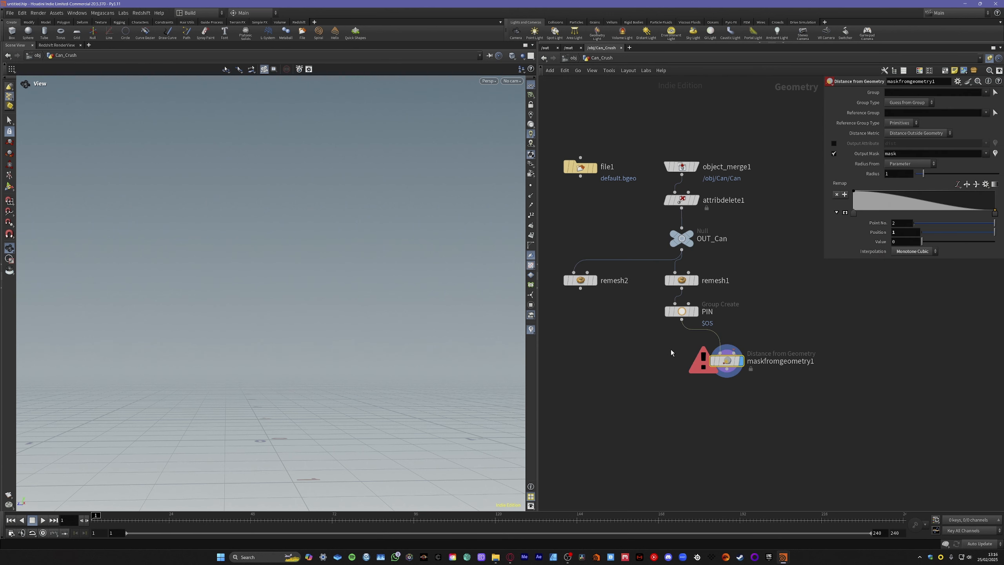
pyautogui.press('Delete')
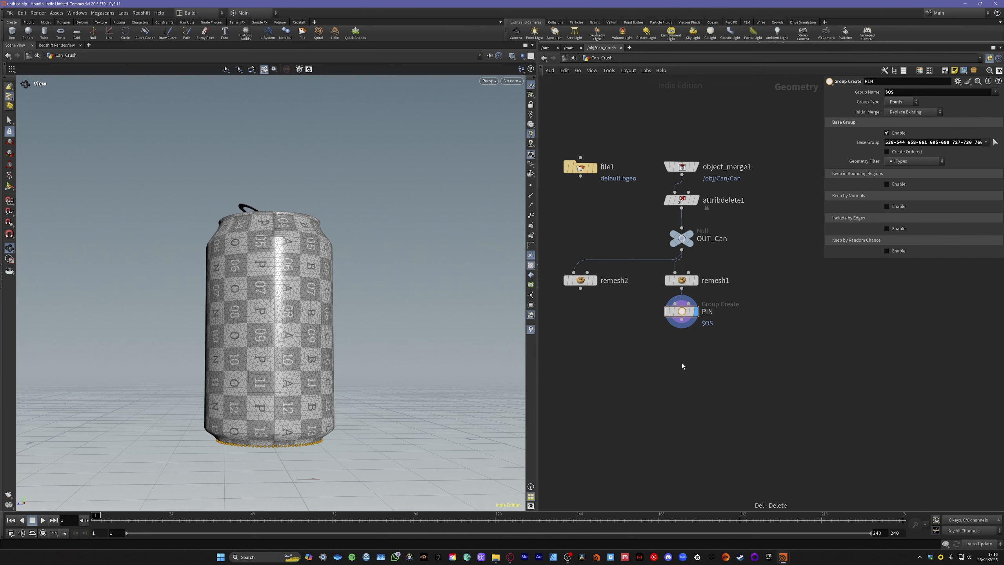
# Add an Attribute Paint node below the PIN node
pyautogui.press('Tab')
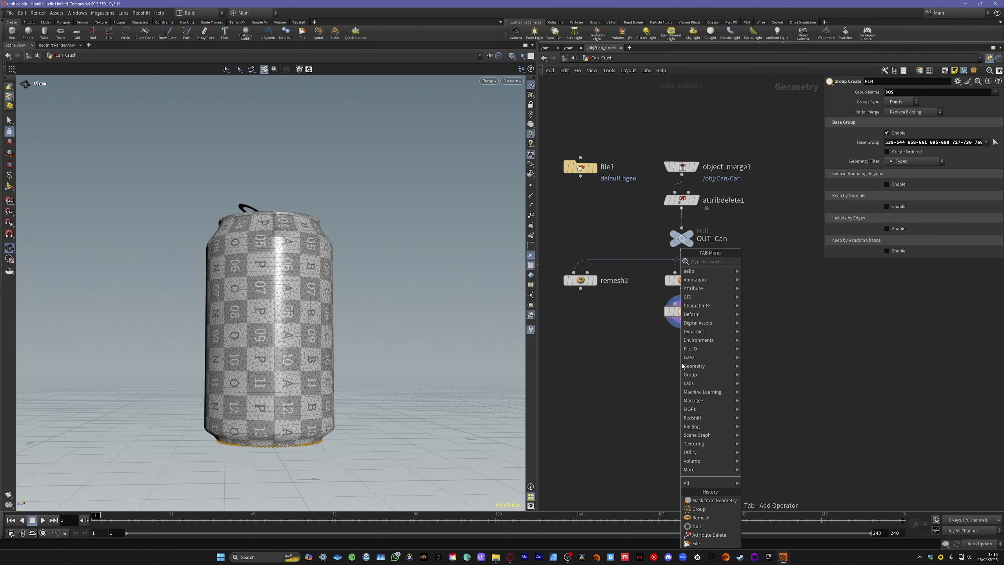
pyautogui.write('attrib')
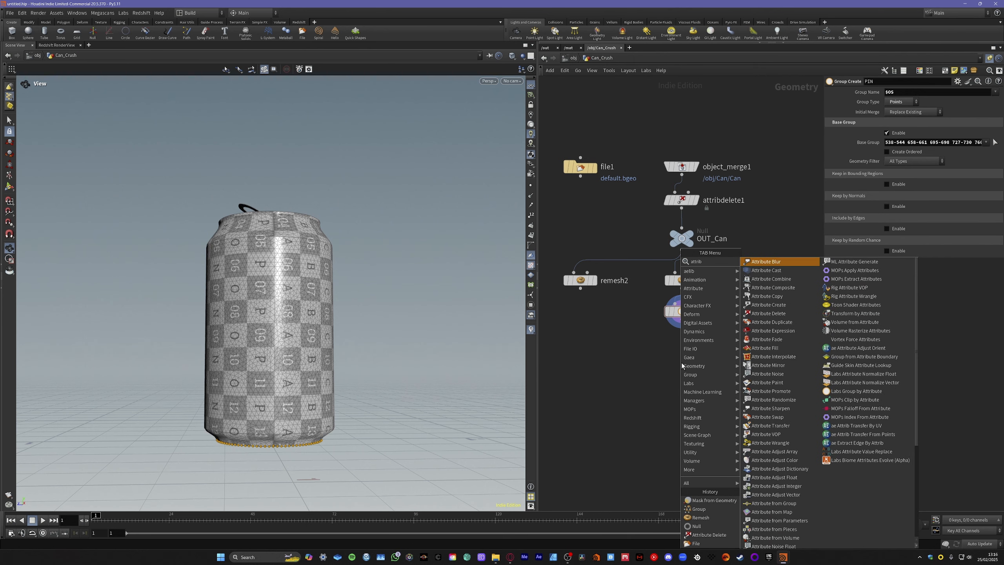
pyautogui.press('Down')
pyautogui.press('Down')
pyautogui.press('Down')
pyautogui.press('Down')
pyautogui.press('Down')
pyautogui.press('Down')
pyautogui.press('Down')
pyautogui.press('Down')
pyautogui.press('Down')
pyautogui.press('Down')
pyautogui.press('Down')
pyautogui.press('Down')
pyautogui.press('Down')
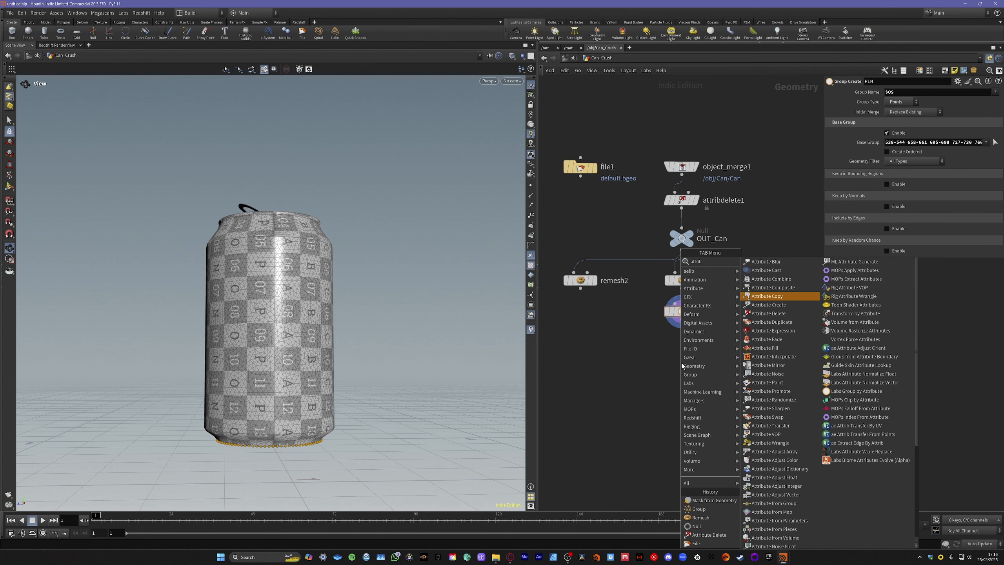
pyautogui.press('Down')
pyautogui.press('Return')
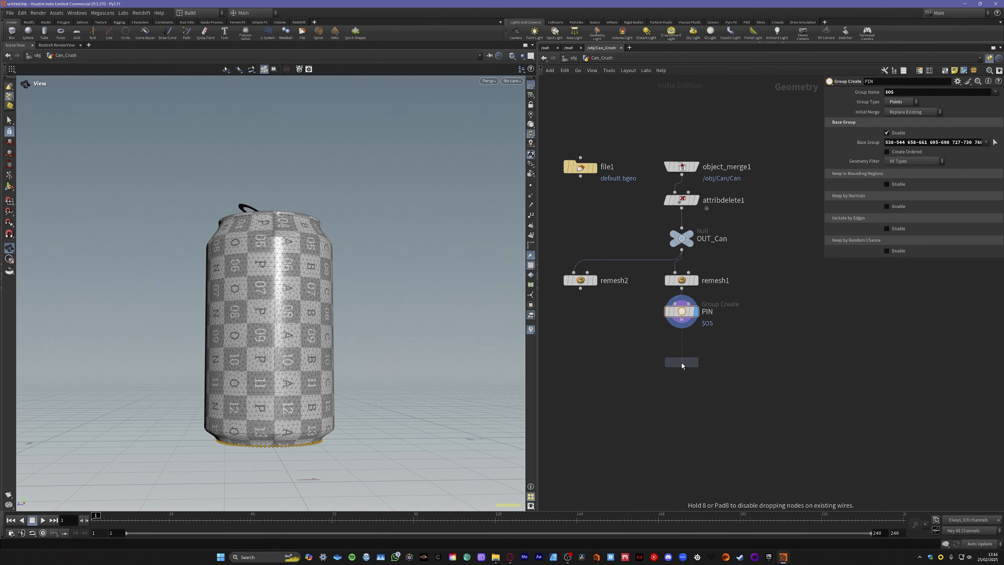
pyautogui.click(682, 363)
pyautogui.doubleClick(682, 363)
pyautogui.click(600, 58)
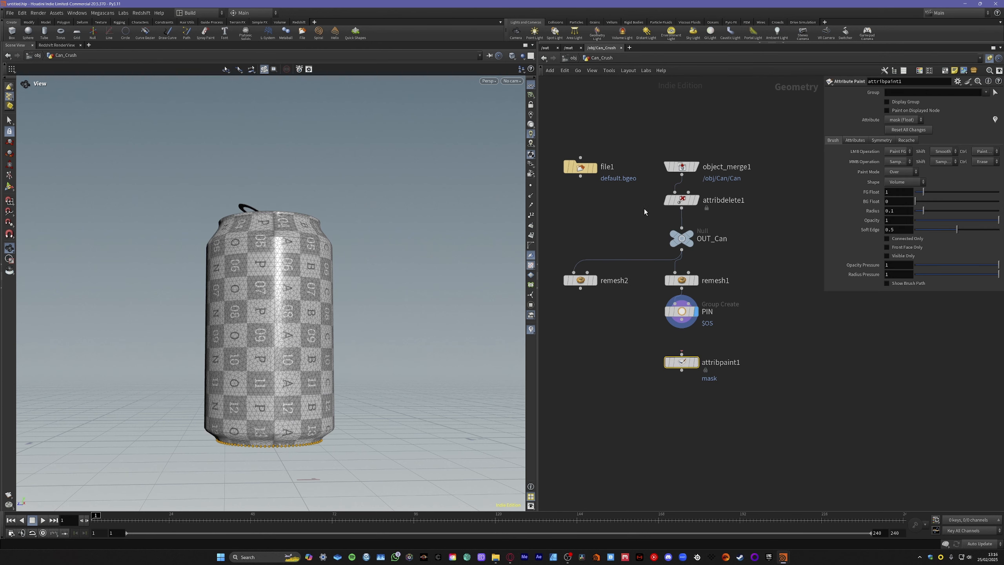
# Connect the PIN node's output to the Attribute Paint node and display its result on the can
pyautogui.moveTo(685, 326); pyautogui.dragTo(687, 347)
pyautogui.click(696, 363)
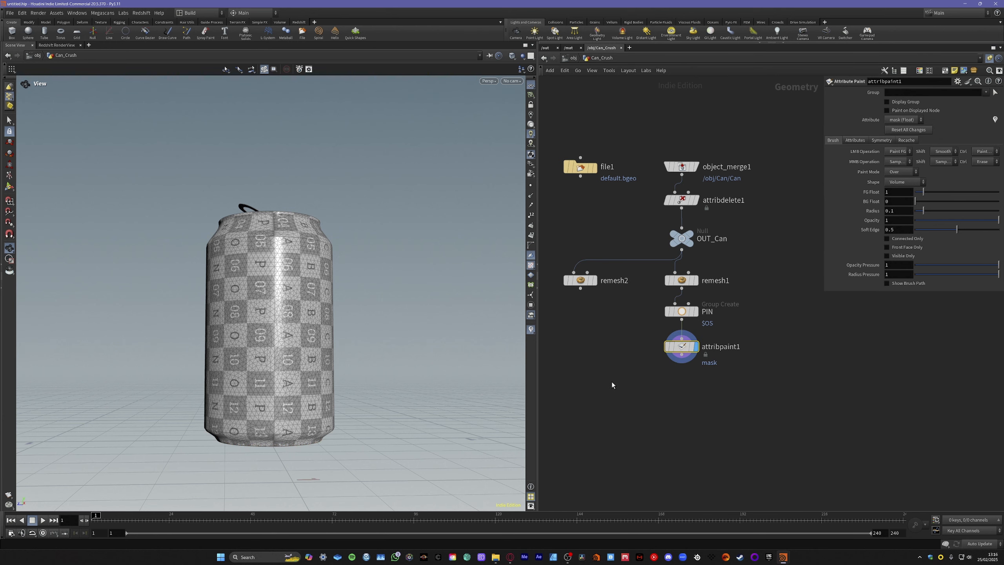
pyautogui.moveTo(366, 376); pyautogui.dragTo(269, 335)
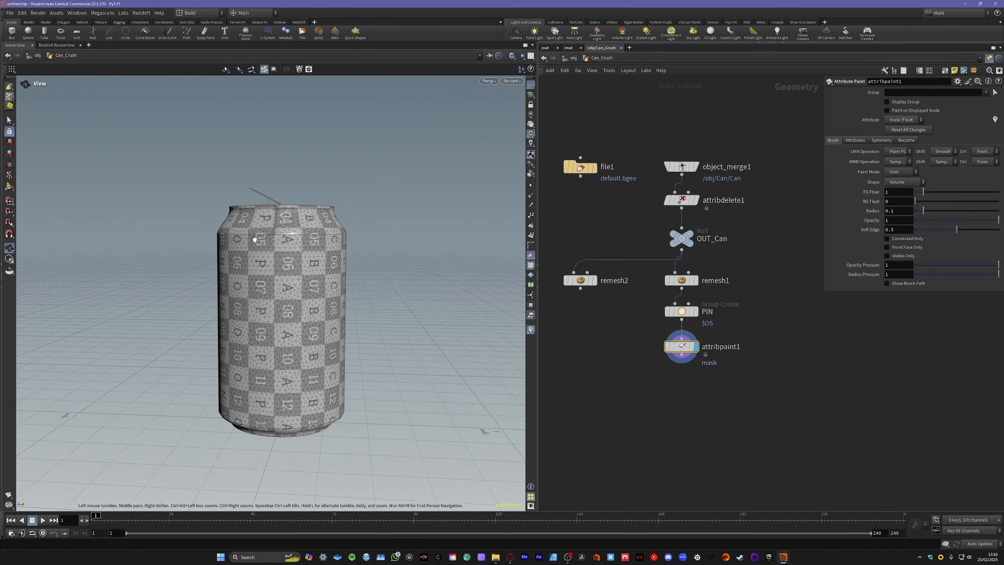
# Paint the mask attribute at value 1 all around the can's neck and shoulder and over its lid
pyautogui.click(9, 186)
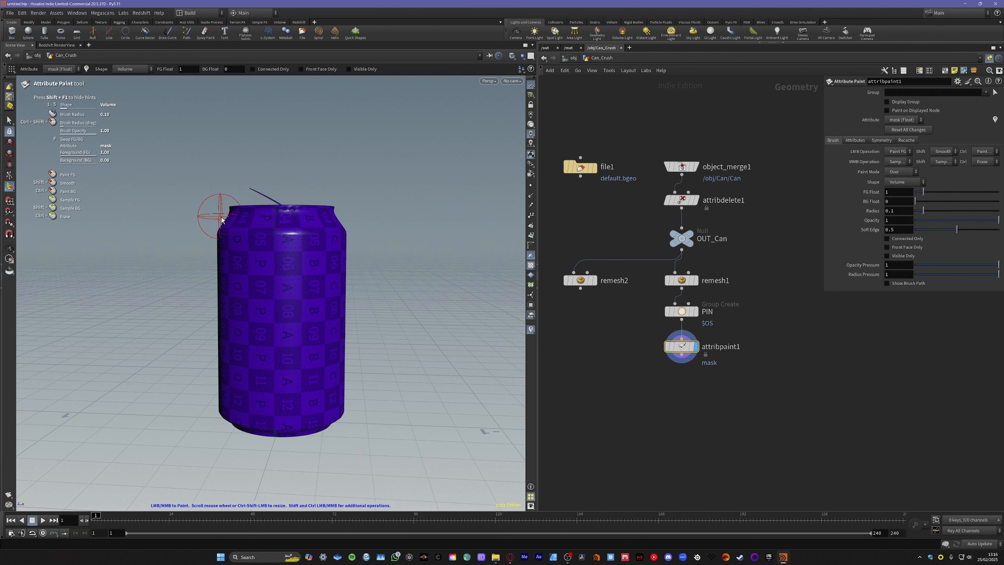
pyautogui.moveTo(228, 218)
pyautogui.mouseDown()
pyautogui.moveTo(283, 210)
pyautogui.moveTo(340, 221)
pyautogui.mouseUp()
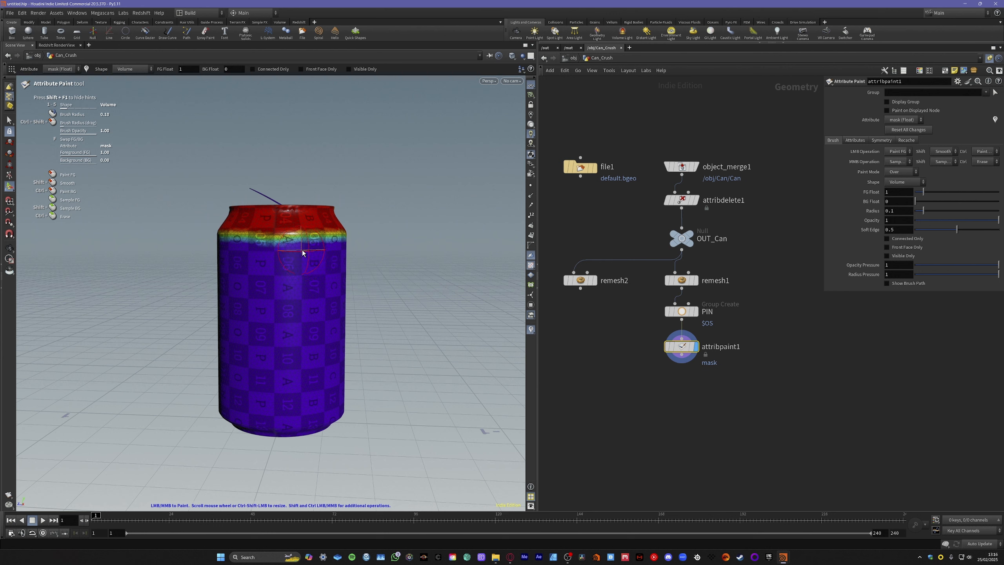
pyautogui.press('Escape')
pyautogui.moveTo(305, 310)
pyautogui.mouseDown()
pyautogui.moveTo(343, 253)
pyautogui.moveTo(363, 244)
pyautogui.moveTo(332, 265)
pyautogui.moveTo(279, 234)
pyautogui.mouseUp()
pyautogui.press('Return')
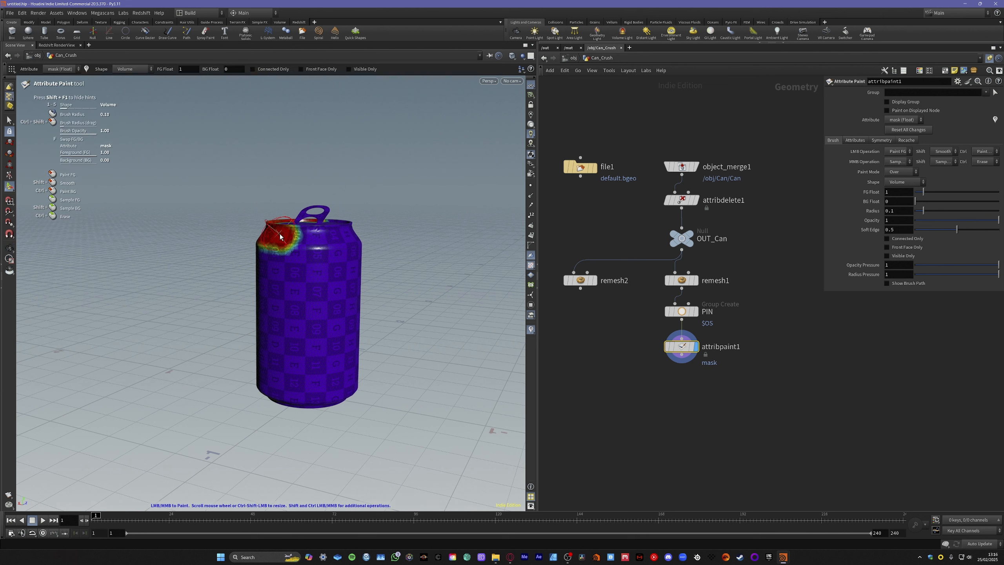
pyautogui.moveTo(350, 238)
pyautogui.mouseDown()
pyautogui.moveTo(260, 247)
pyautogui.moveTo(388, 239)
pyautogui.moveTo(311, 243)
pyautogui.mouseUp()
pyautogui.keyDown('alt'); pyautogui.moveTo(371, 260); pyautogui.dragTo(327, 249, button='middle'); pyautogui.keyUp('alt')
pyautogui.moveTo(345, 233)
pyautogui.mouseDown()
pyautogui.moveTo(406, 226)
pyautogui.moveTo(324, 227)
pyautogui.moveTo(390, 265)
pyautogui.moveTo(399, 325)
pyautogui.mouseUp()
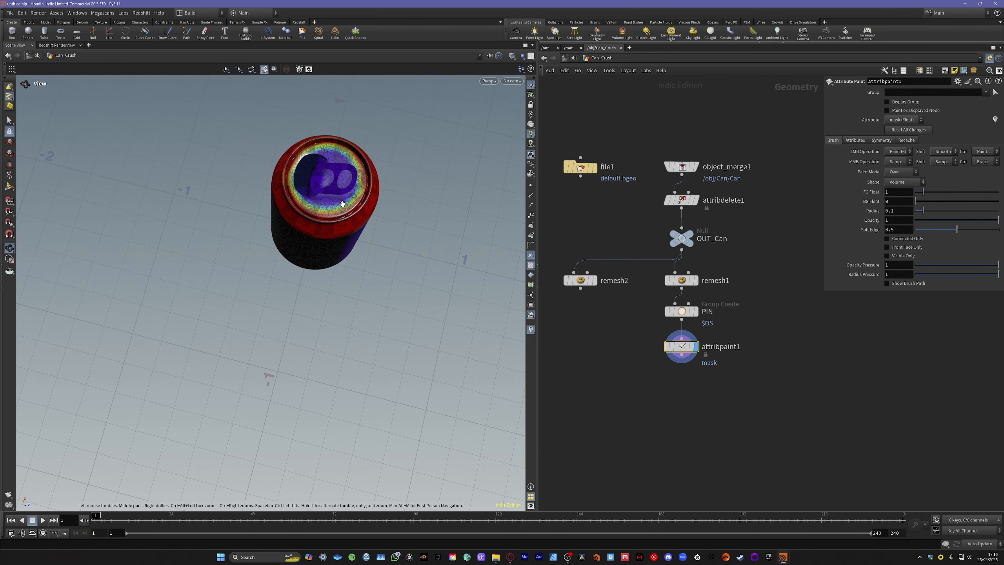
pyautogui.moveTo(333, 152)
pyautogui.mouseDown()
pyautogui.moveTo(325, 159)
pyautogui.moveTo(350, 185)
pyautogui.moveTo(293, 139)
pyautogui.moveTo(301, 160)
pyautogui.mouseUp()
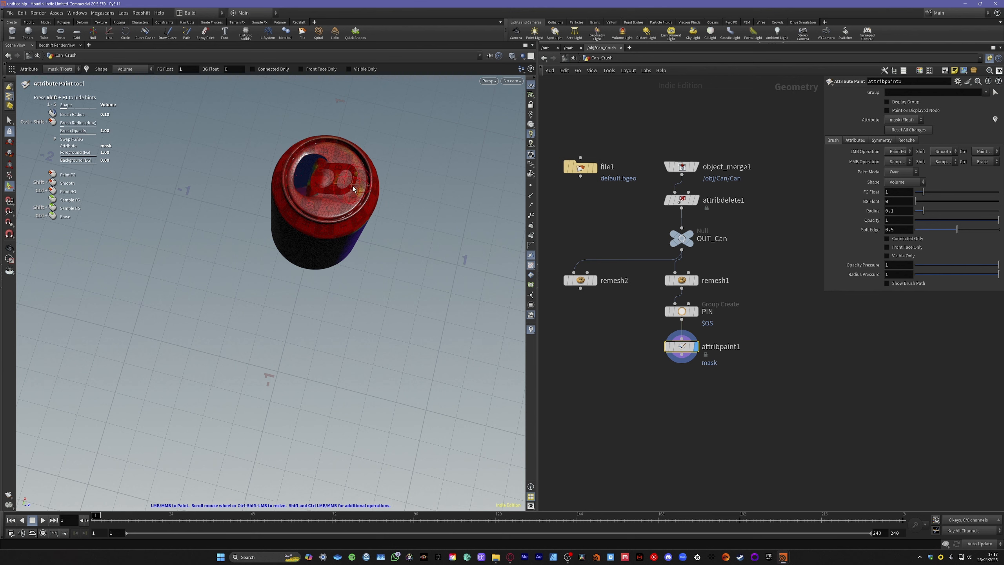
# Clean up the stray mask paint on the can's side wall by painting the background value 0 over it
pyautogui.keyDown('alt'); pyautogui.moveTo(353, 185); pyautogui.dragTo(423, 114); pyautogui.keyUp('alt')
pyautogui.keyDown('alt'); pyautogui.moveTo(294, 276); pyautogui.dragTo(356, 289); pyautogui.keyUp('alt')
pyautogui.moveTo(238, 273)
pyautogui.keyDown('ctrl'); pyautogui.mouseDown()
pyautogui.moveTo(240, 292)
pyautogui.moveTo(192, 267)
pyautogui.moveTo(206, 326)
pyautogui.moveTo(191, 307)
pyautogui.moveTo(221, 376)
pyautogui.moveTo(209, 416)
pyautogui.moveTo(227, 403)
pyautogui.moveTo(203, 426)
pyautogui.moveTo(224, 426)
pyautogui.mouseUp(); pyautogui.keyUp('ctrl')
pyautogui.keyDown('alt'); pyautogui.moveTo(217, 314); pyautogui.dragTo(248, 298); pyautogui.keyUp('alt')
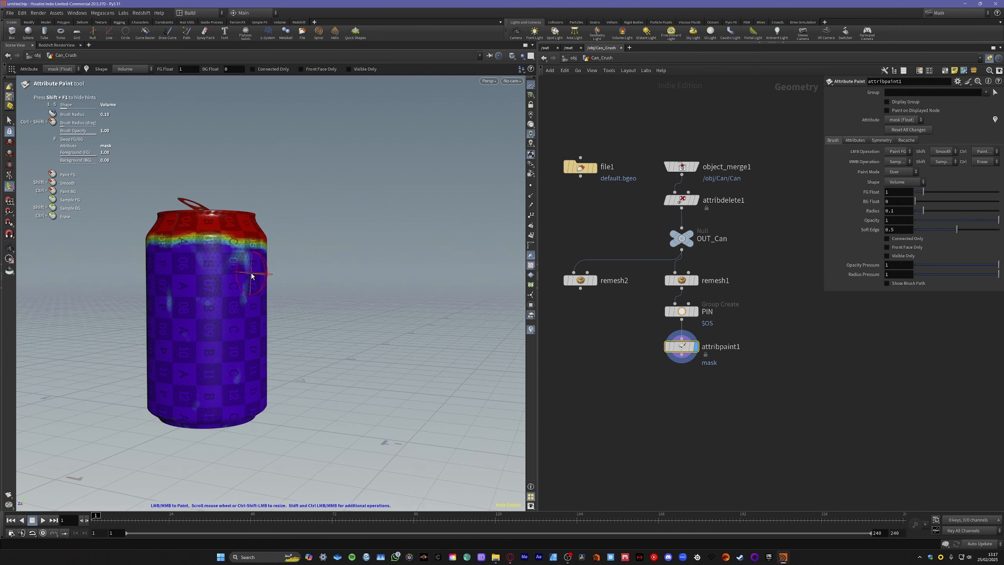
# Paint a mask band at value 1 around the can's whole bottom edge and check both bands from all sides
pyautogui.moveTo(189, 313)
pyautogui.keyDown('alt'); pyautogui.mouseDown()
pyautogui.moveTo(258, 362)
pyautogui.moveTo(233, 399)
pyautogui.moveTo(281, 298)
pyautogui.moveTo(276, 336)
pyautogui.mouseUp(); pyautogui.keyUp('alt')
pyautogui.moveTo(202, 347)
pyautogui.mouseDown()
pyautogui.moveTo(291, 337)
pyautogui.moveTo(185, 335)
pyautogui.moveTo(253, 342)
pyautogui.mouseUp()
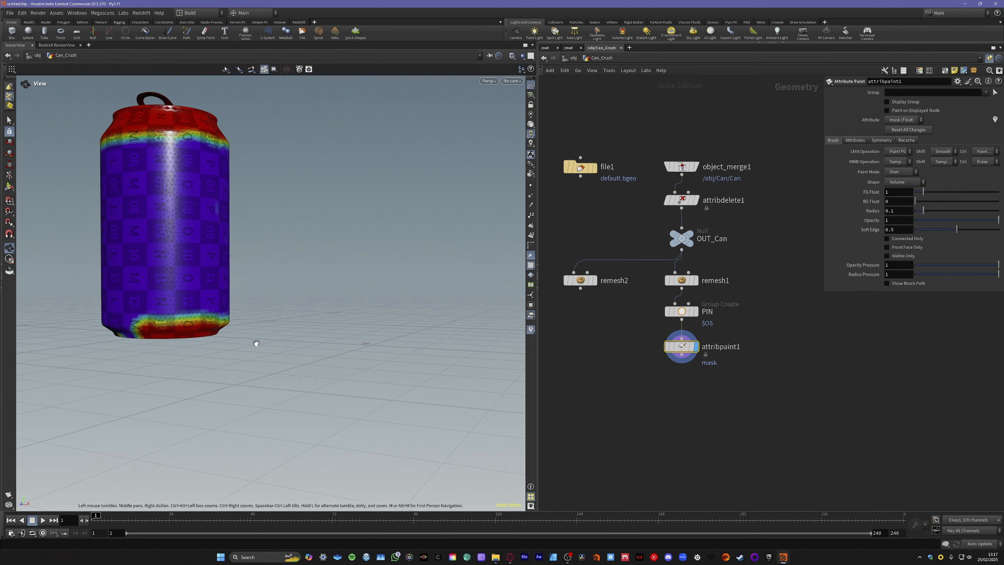
pyautogui.keyDown('alt'); pyautogui.moveTo(113, 332); pyautogui.dragTo(195, 335); pyautogui.keyUp('alt')
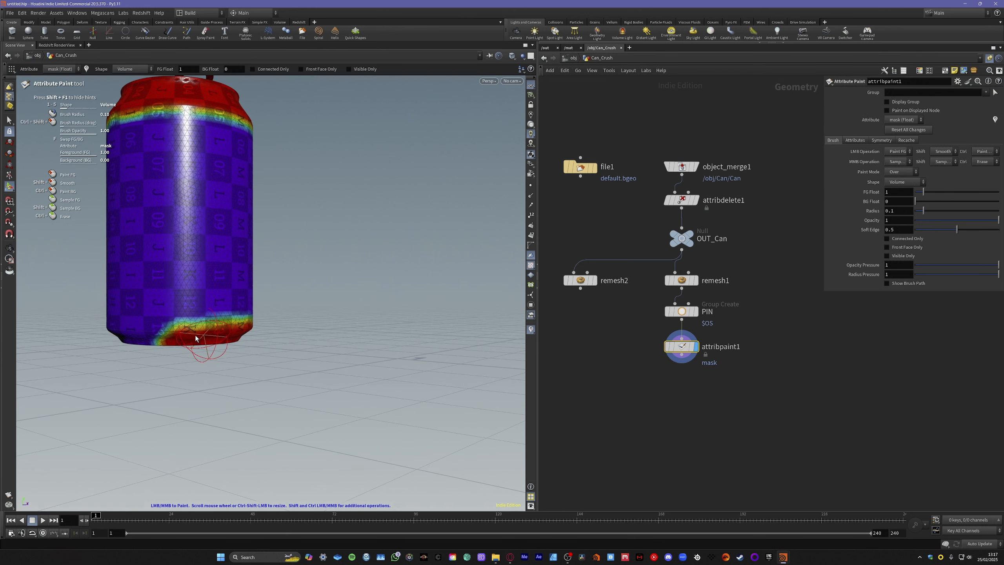
pyautogui.moveTo(125, 342); pyautogui.dragTo(88, 342)
pyautogui.moveTo(87, 341)
pyautogui.keyDown('alt'); pyautogui.mouseDown()
pyautogui.moveTo(187, 341)
pyautogui.moveTo(58, 343)
pyautogui.moveTo(26, 330)
pyautogui.mouseUp(); pyautogui.keyUp('alt')
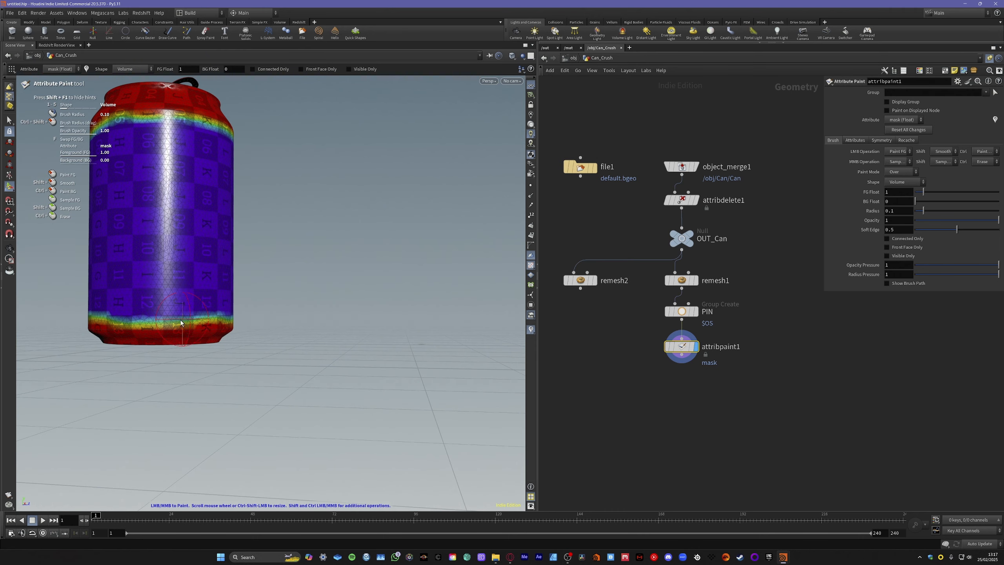
pyautogui.moveTo(144, 339)
pyautogui.keyDown('alt'); pyautogui.mouseDown()
pyautogui.moveTo(202, 340)
pyautogui.moveTo(91, 295)
pyautogui.moveTo(138, 316)
pyautogui.moveTo(217, 321)
pyautogui.moveTo(247, 310)
pyautogui.moveTo(208, 308)
pyautogui.mouseUp(); pyautogui.keyUp('alt')
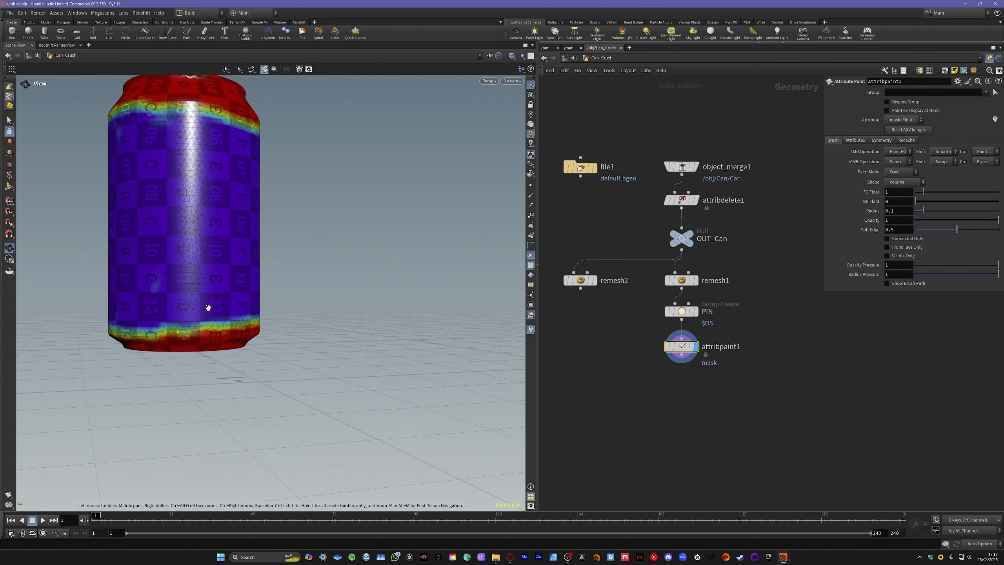
pyautogui.moveTo(146, 309)
pyautogui.keyDown('alt'); pyautogui.mouseDown()
pyautogui.moveTo(192, 337)
pyautogui.moveTo(303, 305)
pyautogui.moveTo(282, 313)
pyautogui.mouseUp(); pyautogui.keyUp('alt')
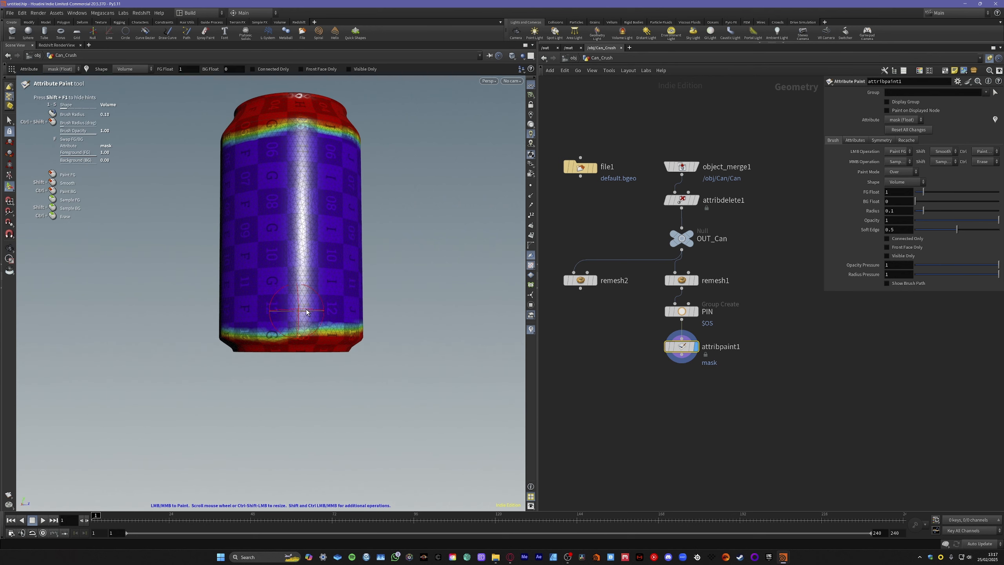
pyautogui.moveTo(359, 314)
pyautogui.keyDown('alt'); pyautogui.mouseDown()
pyautogui.moveTo(303, 343)
pyautogui.moveTo(328, 338)
pyautogui.moveTo(318, 336)
pyautogui.mouseUp(); pyautogui.keyUp('alt')
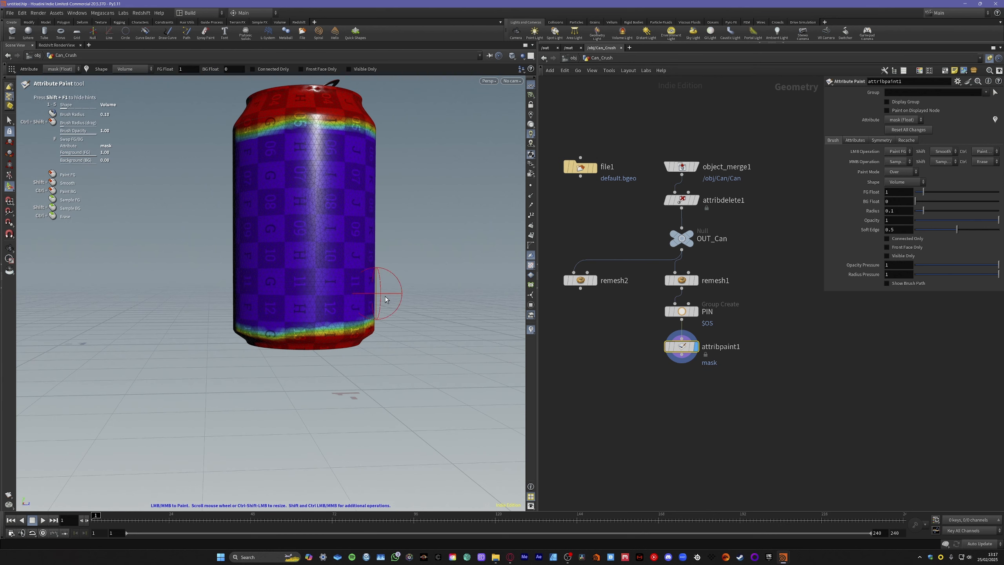
pyautogui.keyDown('alt'); pyautogui.moveTo(348, 156); pyautogui.dragTo(307, 310); pyautogui.keyUp('alt')
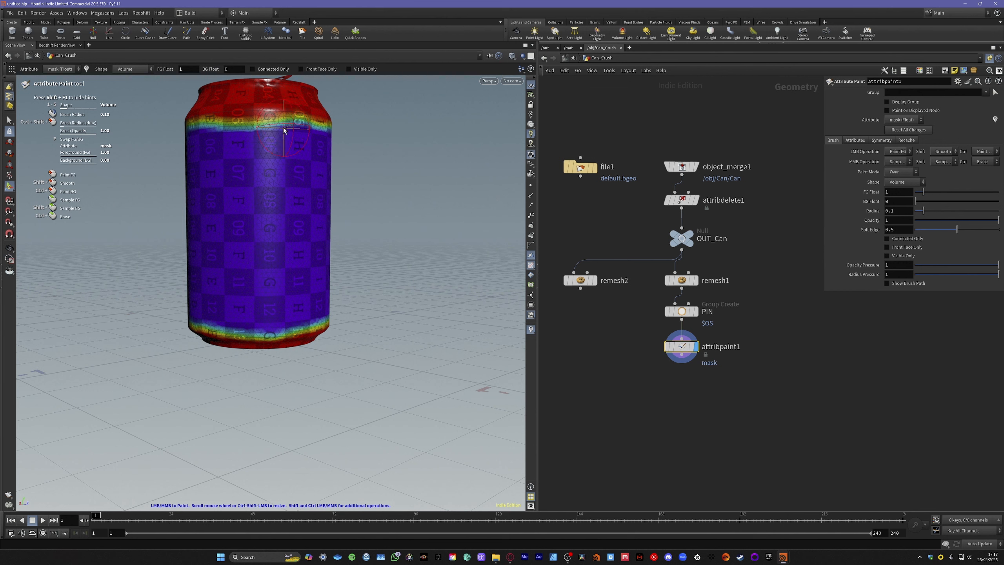
pyautogui.keyDown('alt'); pyautogui.moveTo(279, 127); pyautogui.dragTo(288, 166); pyautogui.keyUp('alt')
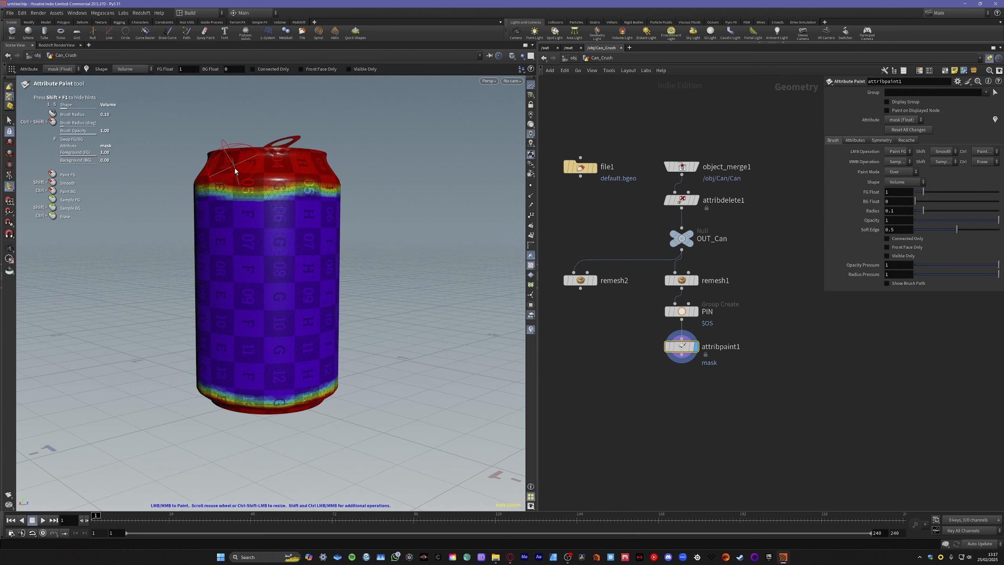
pyautogui.keyDown('alt'); pyautogui.moveTo(274, 343); pyautogui.dragTo(341, 248, button='middle'); pyautogui.keyUp('alt')
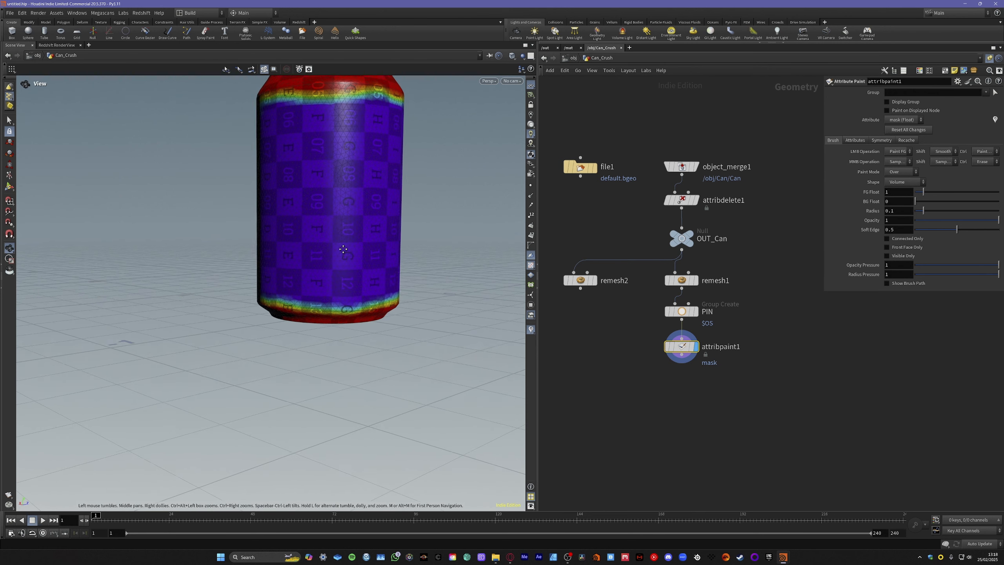
pyautogui.moveTo(342, 249)
pyautogui.keyDown('alt'); pyautogui.mouseDown()
pyautogui.moveTo(356, 276)
pyautogui.moveTo(313, 288)
pyautogui.mouseUp(); pyautogui.keyUp('alt')
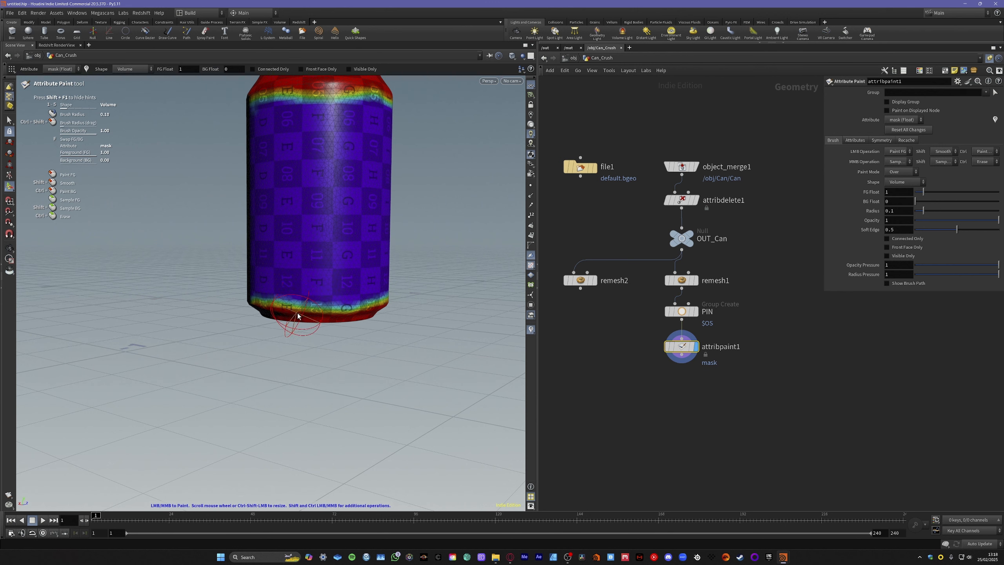
pyautogui.moveTo(297, 312)
pyautogui.keyDown('alt'); pyautogui.mouseDown()
pyautogui.moveTo(371, 285)
pyautogui.moveTo(426, 280)
pyautogui.moveTo(337, 305)
pyautogui.mouseUp(); pyautogui.keyUp('alt')
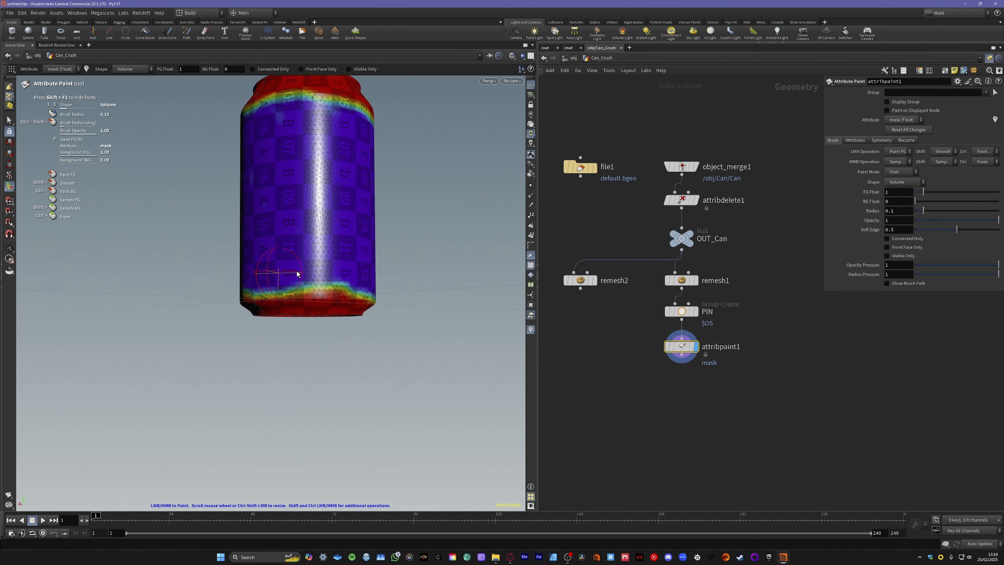
pyautogui.keyDown('alt'); pyautogui.moveTo(384, 271); pyautogui.dragTo(279, 320); pyautogui.keyUp('alt')
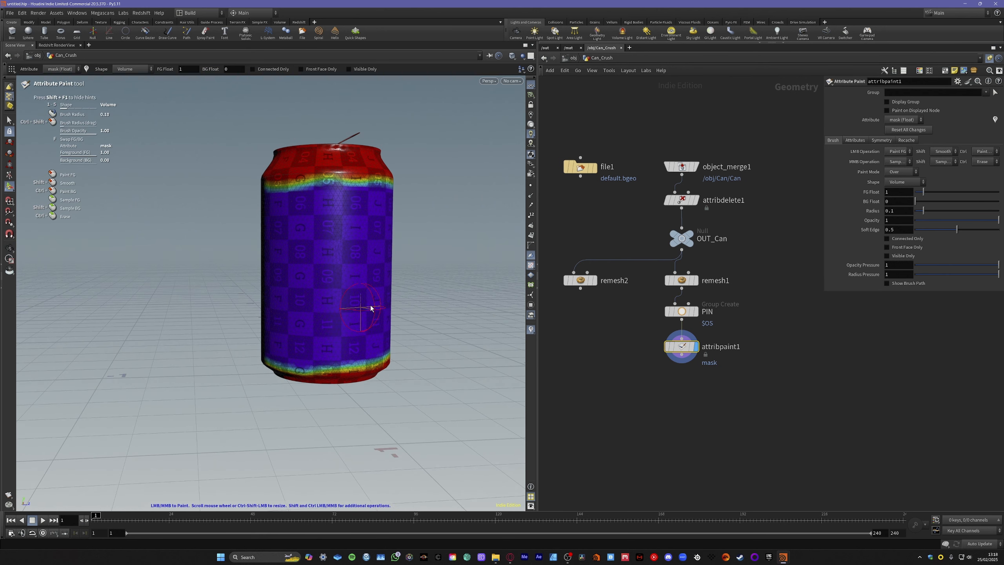
pyautogui.keyDown('alt'); pyautogui.moveTo(381, 296); pyautogui.dragTo(310, 339); pyautogui.keyUp('alt')
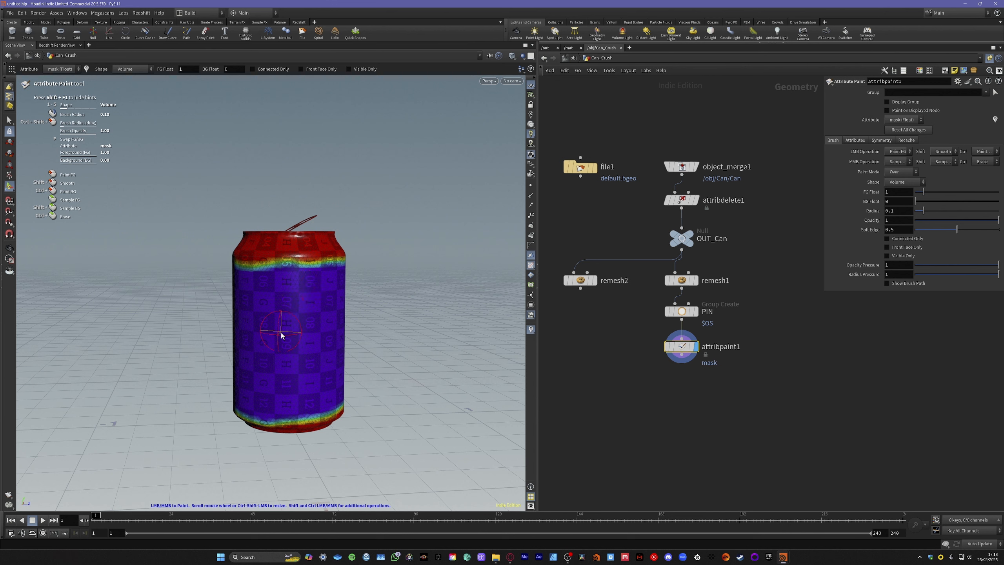
# Leave the paint tool and turn on the mask attribute's visualization from the Attribute Paint node's info
pyautogui.click(10, 248)
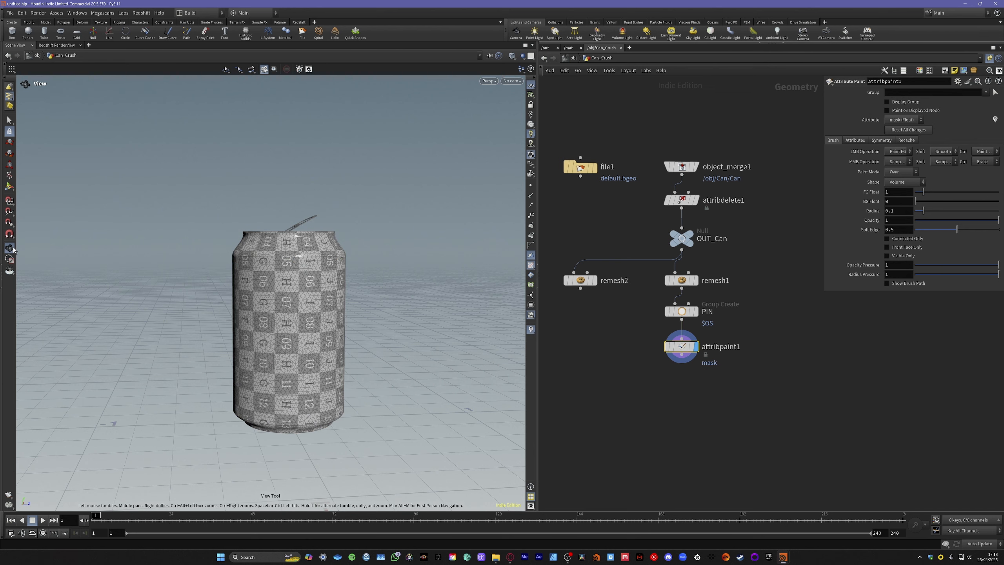
pyautogui.moveTo(297, 310); pyautogui.dragTo(286, 311)
pyautogui.click(656, 347)
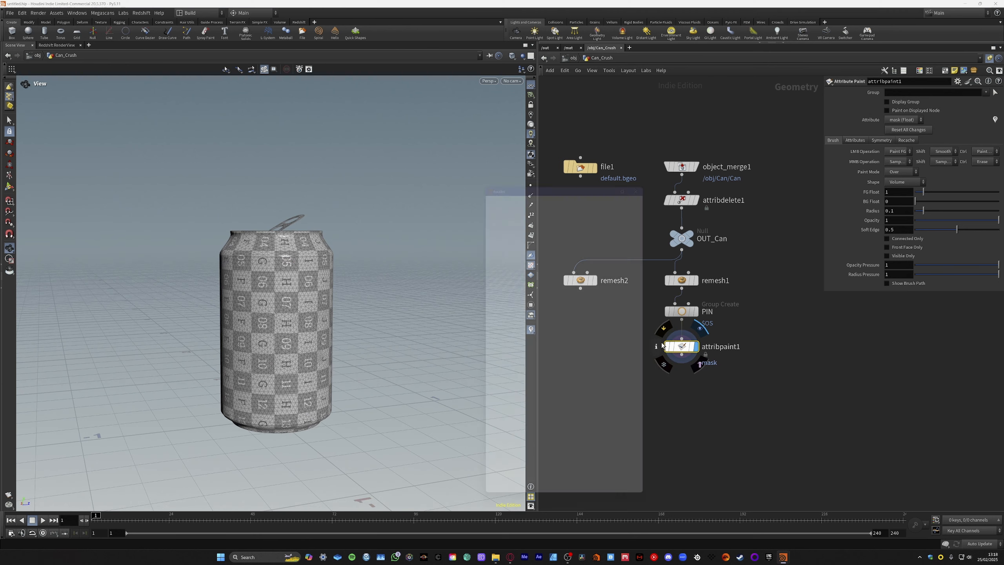
pyautogui.click(486, 238)
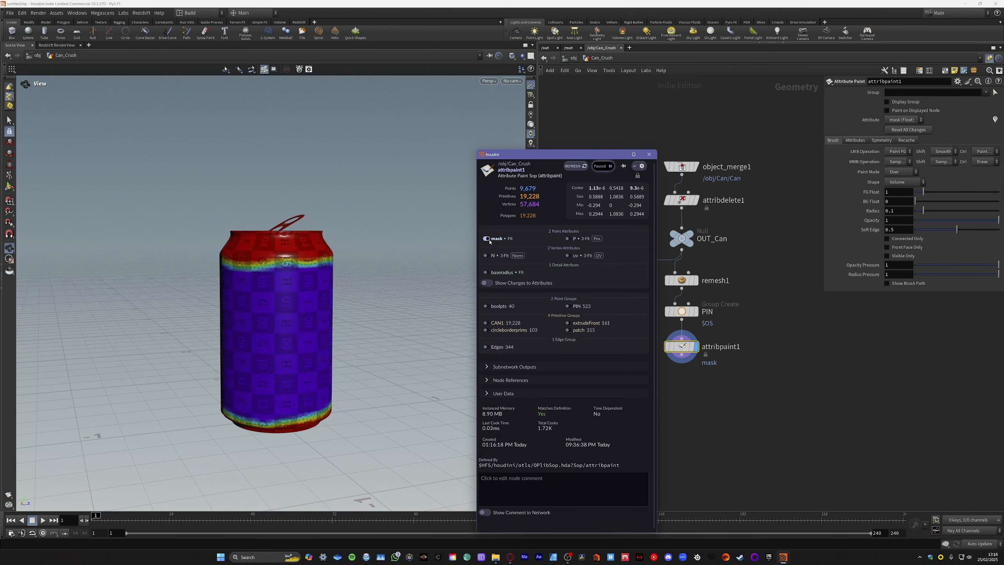
pyautogui.click(649, 154)
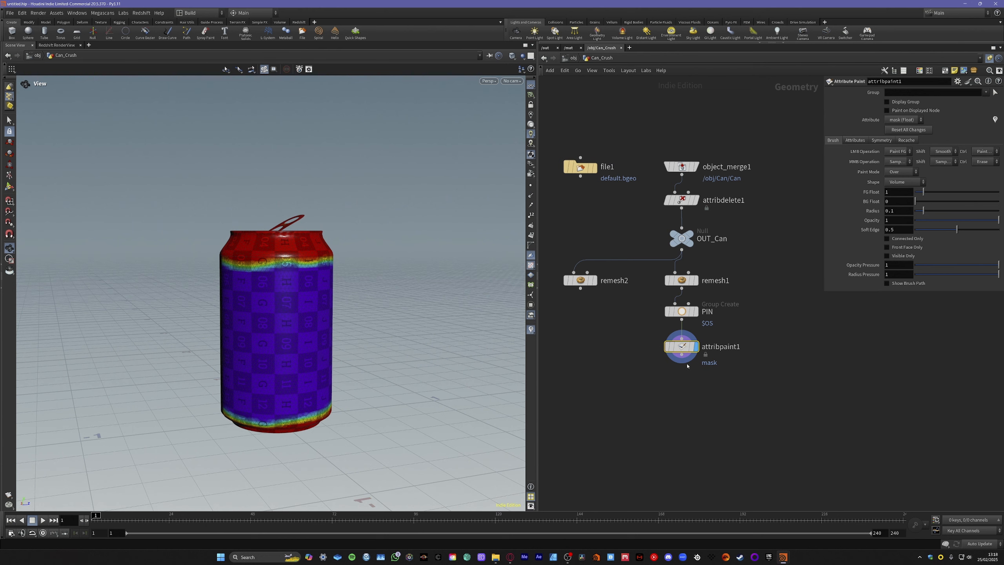
# Add an Attribute Noise node below the Attribute Paint node and display its result
pyautogui.press('Tab')
pyautogui.write('att')
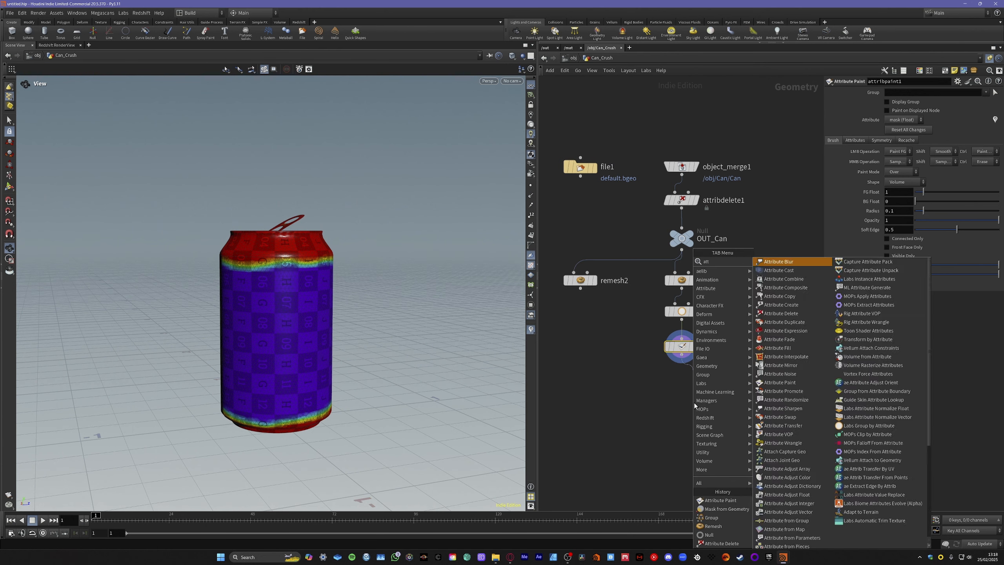
pyautogui.write('ribute noise')
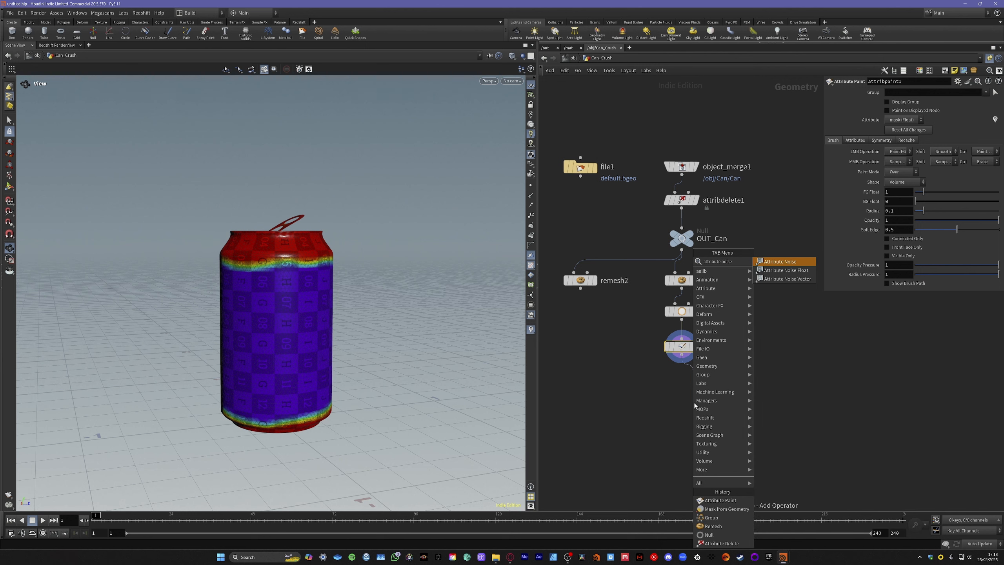
pyautogui.press('Escape')
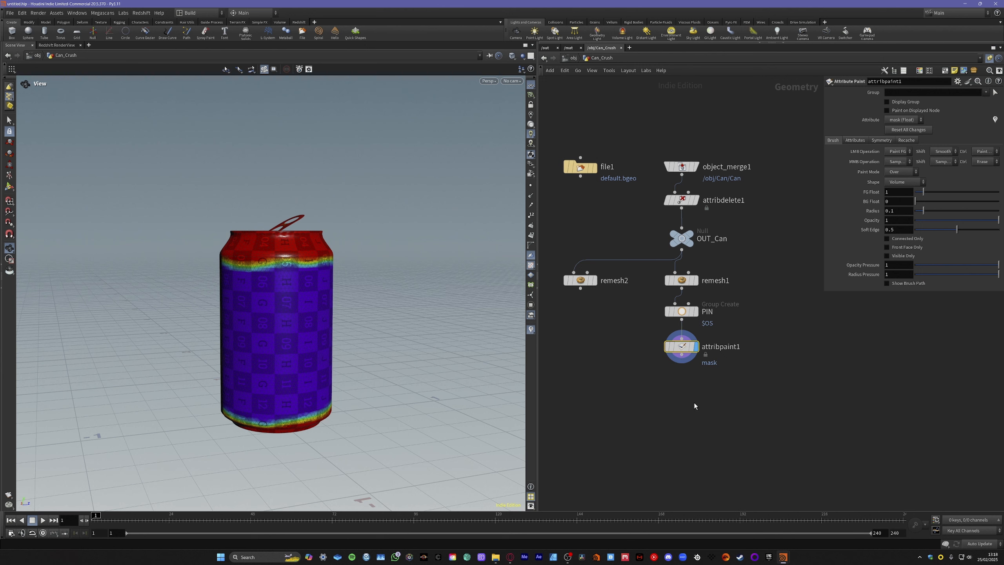
pyautogui.click(689, 381)
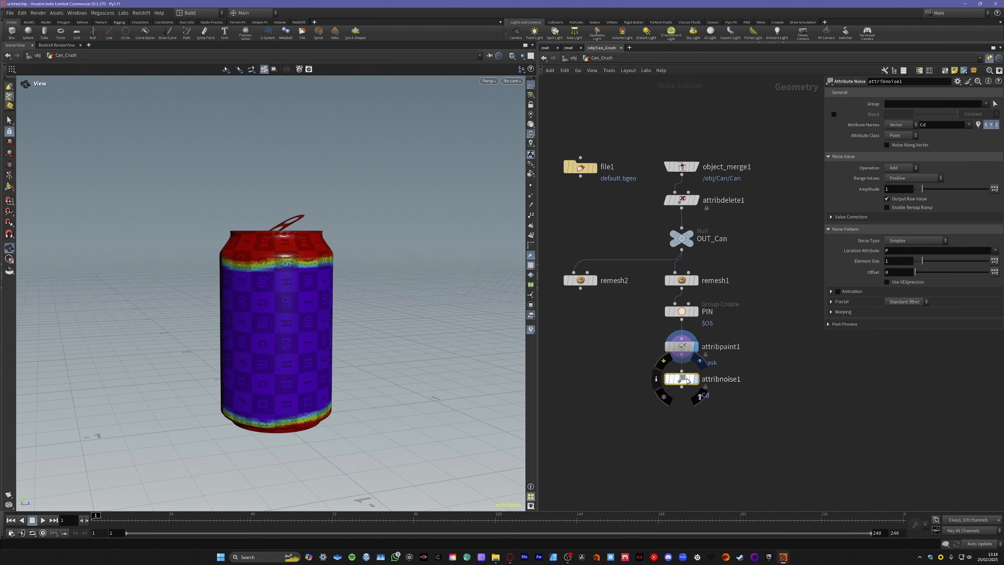
# Set the Attribute Noise node to affect the Float attribute mask
pyautogui.click(900, 125)
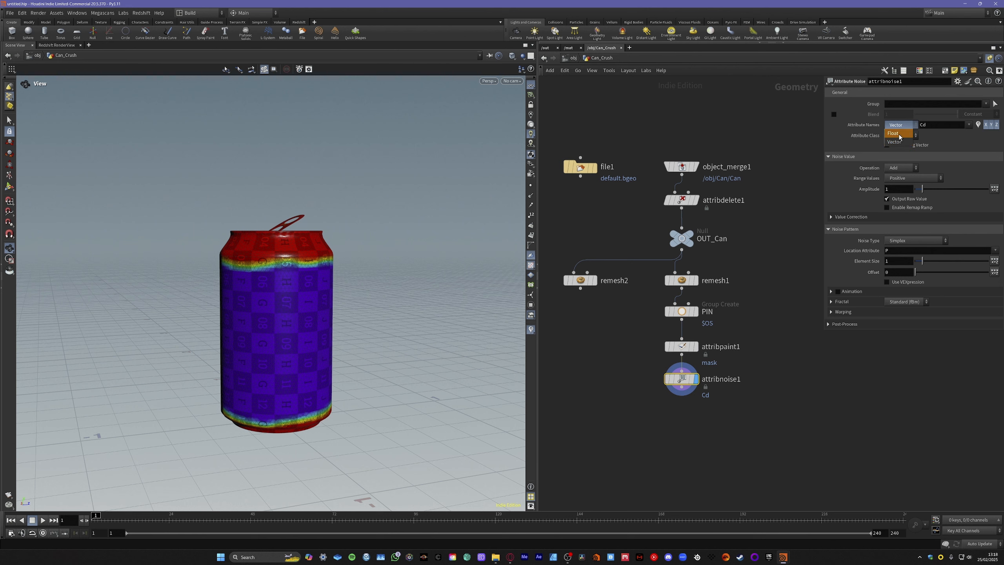
pyautogui.click(900, 135)
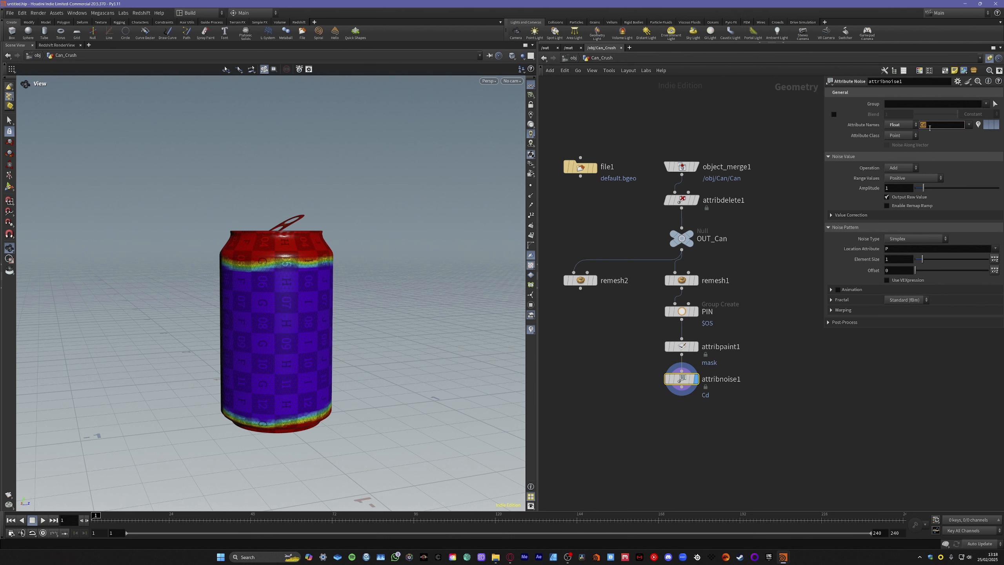
pyautogui.press('Return')
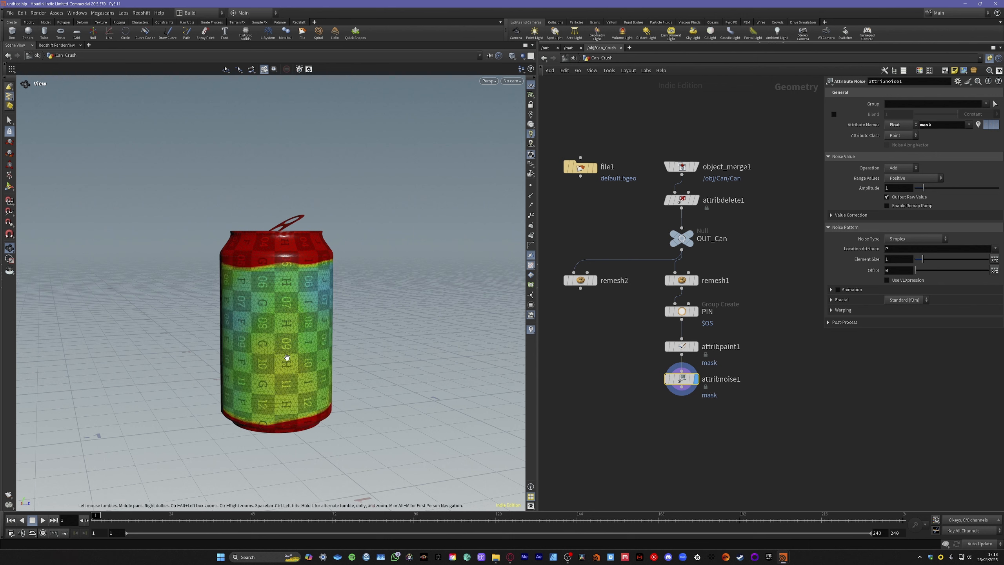
pyautogui.moveTo(262, 340); pyautogui.dragTo(306, 257)
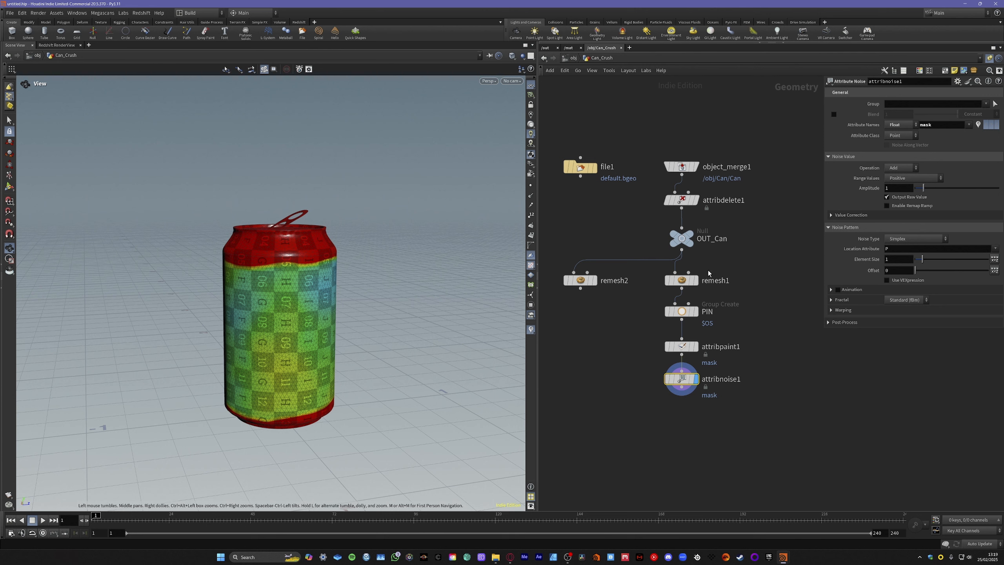
# Enable the noise node's post-process limits with minimum 0 and maximum 1, and inspect the mask on the can
pyautogui.click(843, 322)
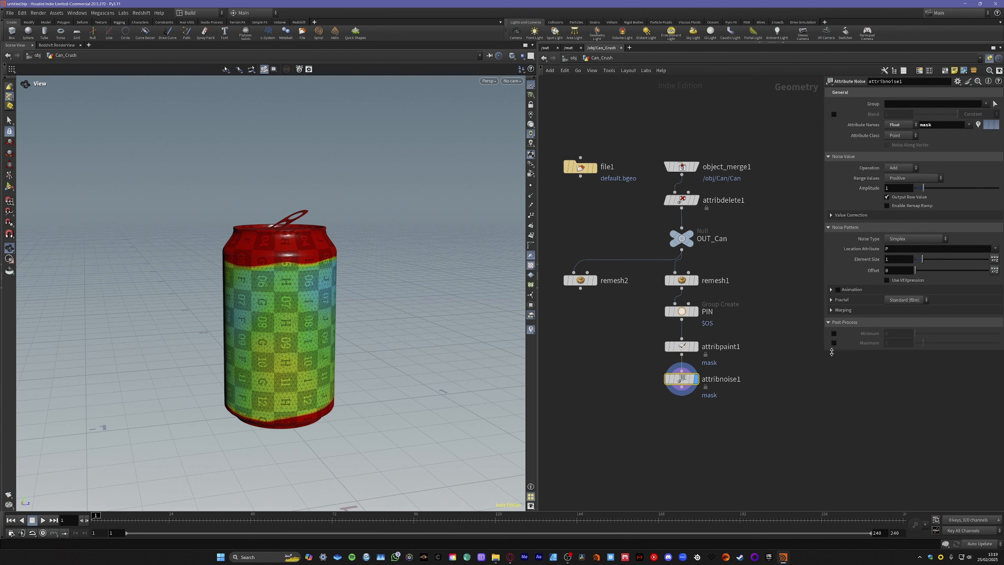
pyautogui.click(834, 333)
pyautogui.click(834, 343)
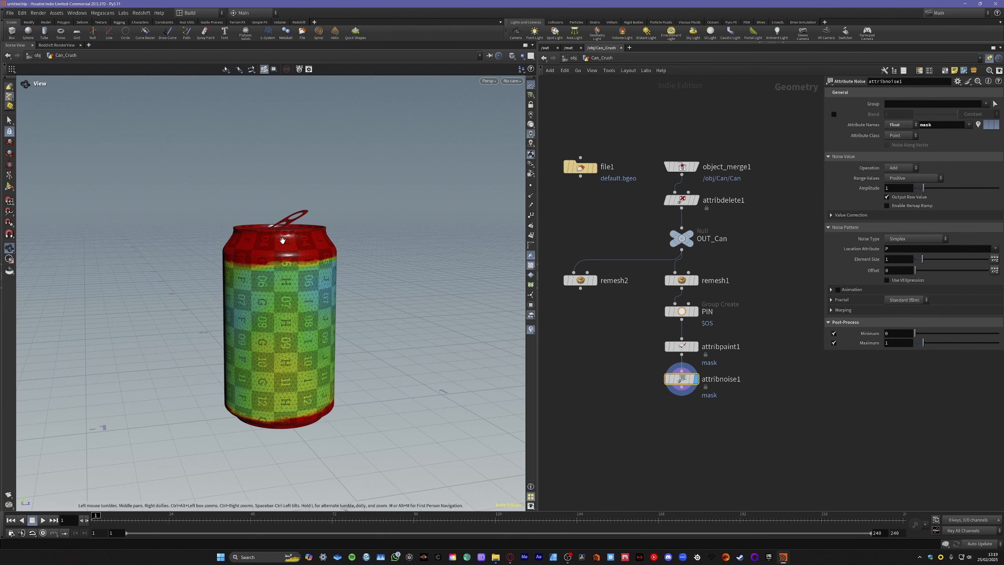
pyautogui.moveTo(277, 264); pyautogui.dragTo(253, 266)
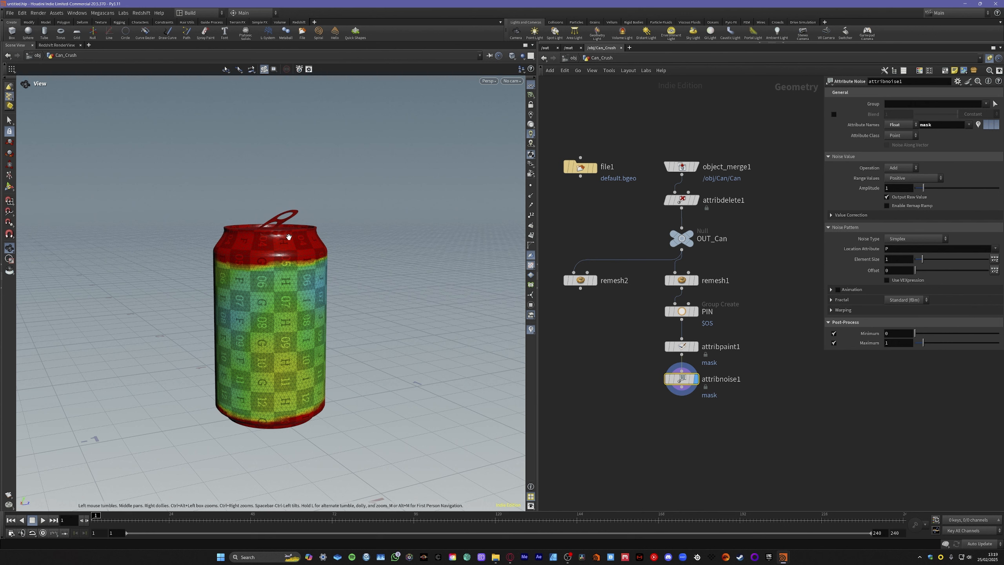
pyautogui.moveTo(294, 254); pyautogui.dragTo(303, 255)
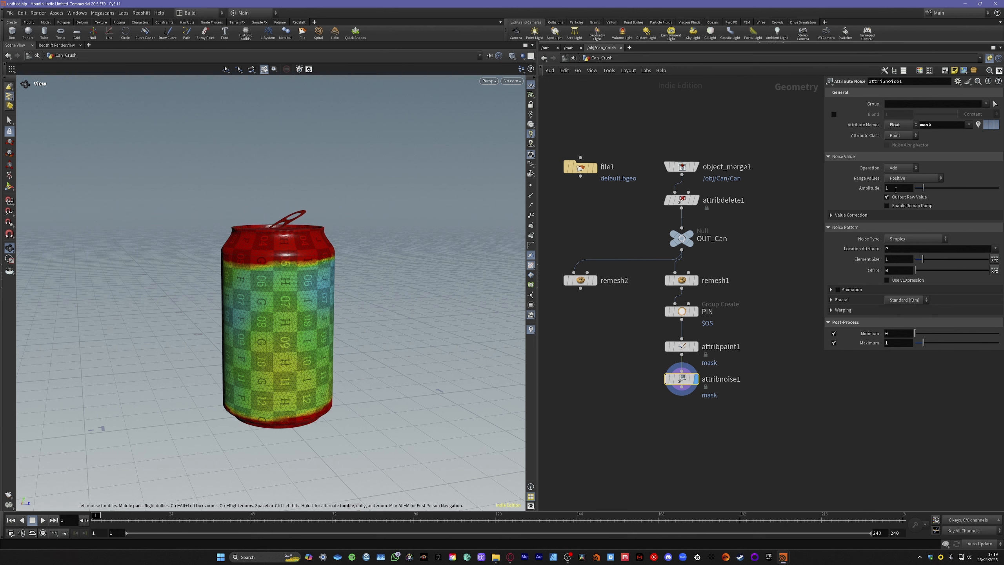
# Set the noise amplitude to 0.47 and the element size to 0.57, keeping the Simplex noise type
pyautogui.moveTo(280, 305); pyautogui.dragTo(445, 297)
pyautogui.moveTo(924, 188); pyautogui.dragTo(921, 191)
pyautogui.moveTo(922, 261); pyautogui.dragTo(920, 260)
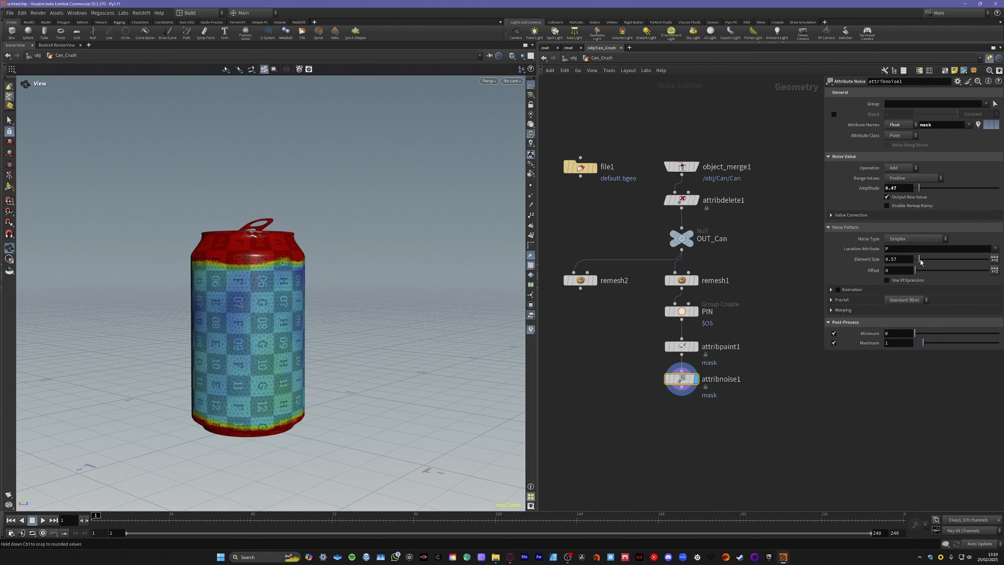
pyautogui.click(921, 239)
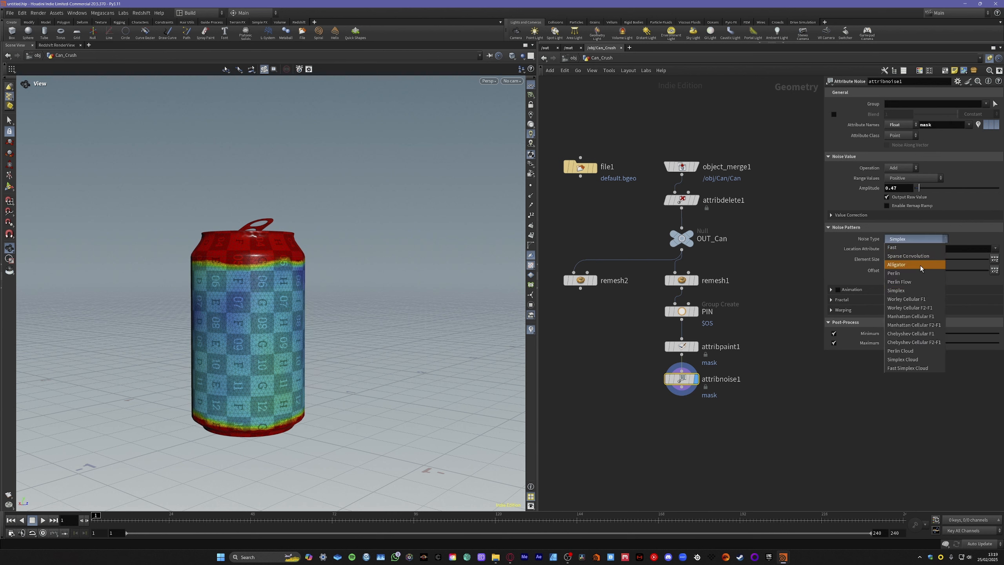
pyautogui.click(915, 293)
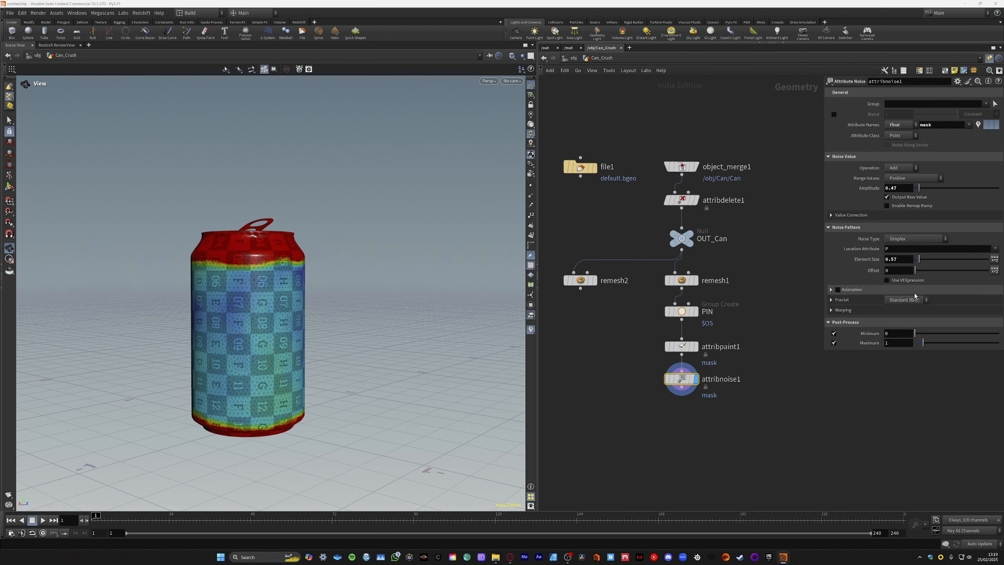
# Set the noise's fractal roughness to 0.416, the element size to 0.5 and the amplitude to 0.29
pyautogui.click(831, 301)
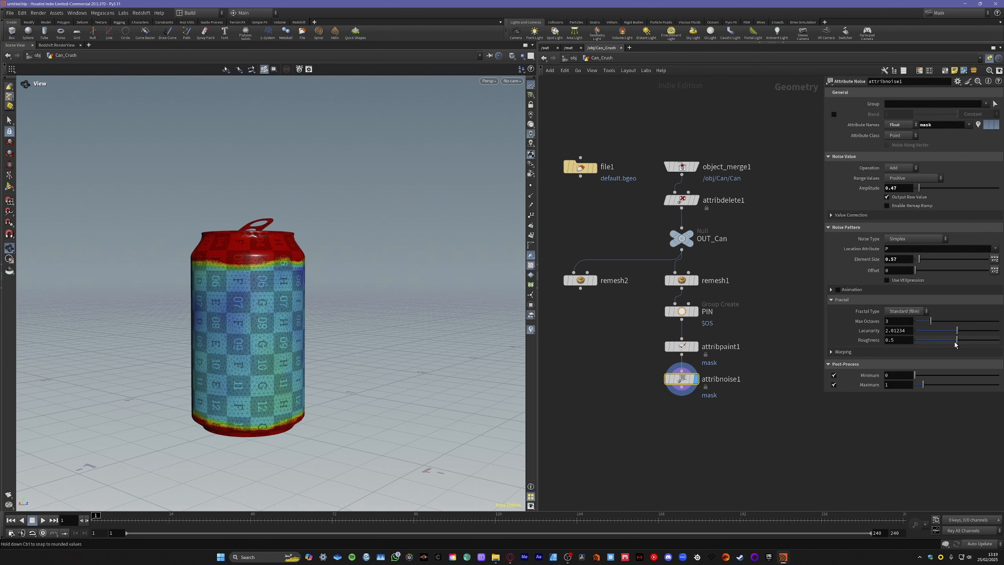
pyautogui.moveTo(949, 341)
pyautogui.mouseDown()
pyautogui.moveTo(914, 340)
pyautogui.moveTo(980, 340)
pyautogui.moveTo(943, 340)
pyautogui.moveTo(959, 353)
pyautogui.mouseUp()
pyautogui.moveTo(919, 262); pyautogui.dragTo(919, 262)
pyautogui.moveTo(906, 190); pyautogui.dragTo(837, 208, button='middle')
pyautogui.moveTo(249, 312); pyautogui.dragTo(312, 317)
# Try Zero Centered range values with an element size of 0.4 and inspect the mask around the can
pyautogui.click(914, 179)
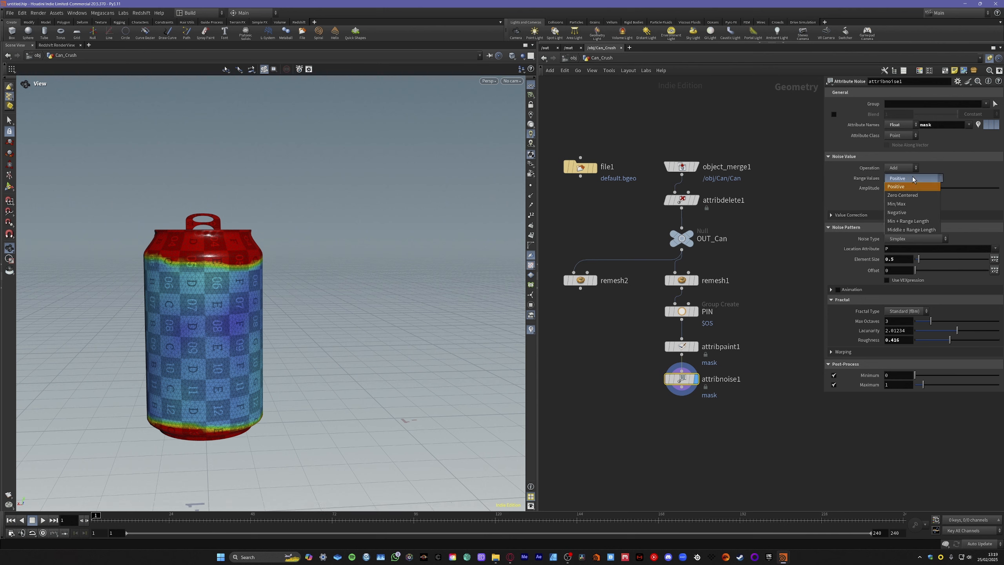
pyautogui.click(907, 196)
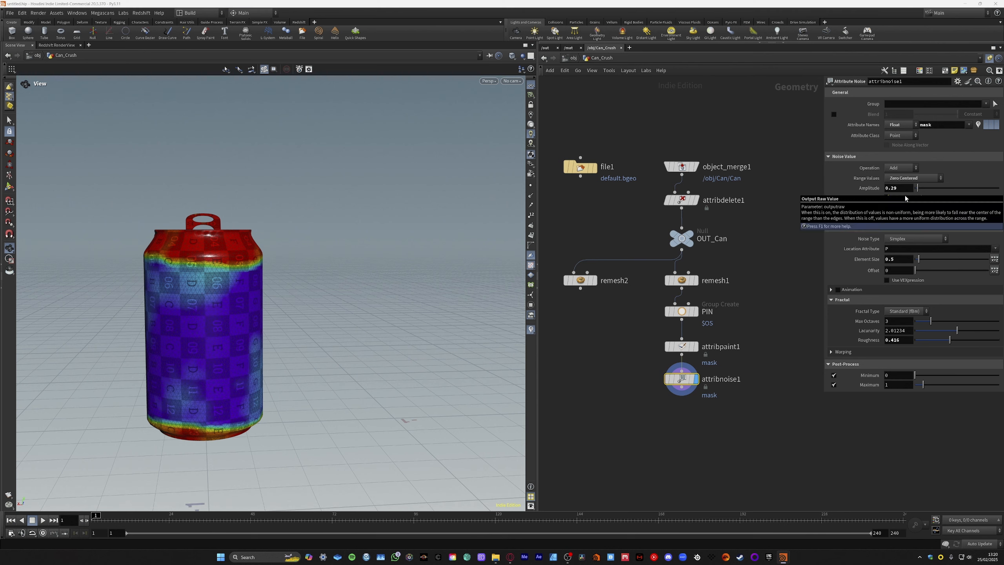
pyautogui.moveTo(219, 336); pyautogui.dragTo(158, 333)
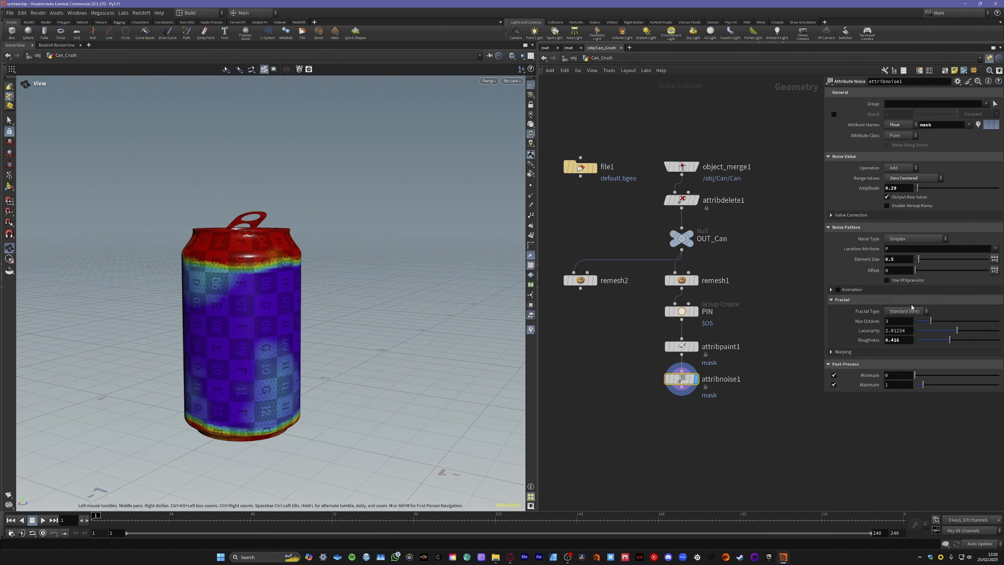
pyautogui.moveTo(907, 260); pyautogui.dragTo(827, 276, button='middle')
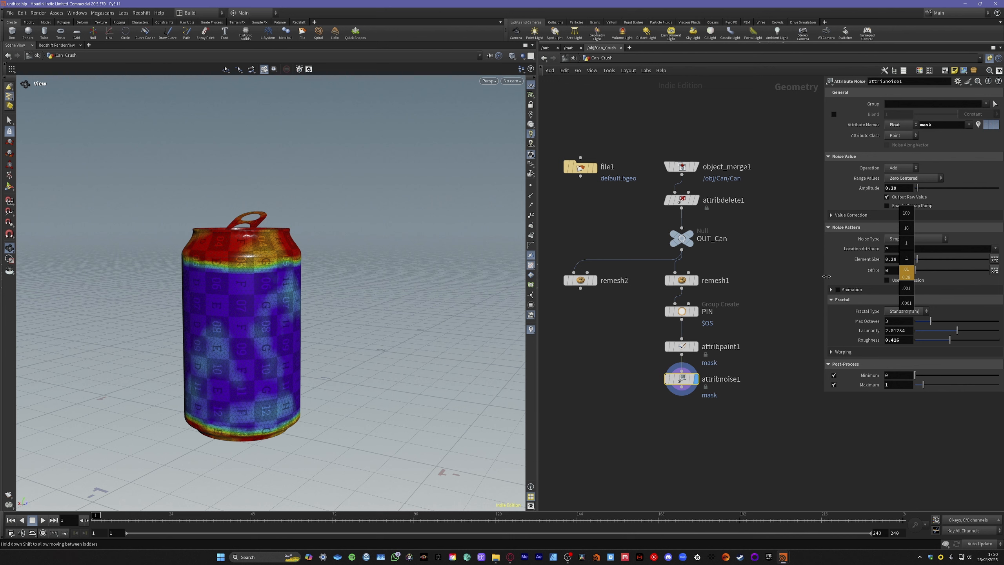
pyautogui.moveTo(826, 276); pyautogui.dragTo(867, 276, button='middle')
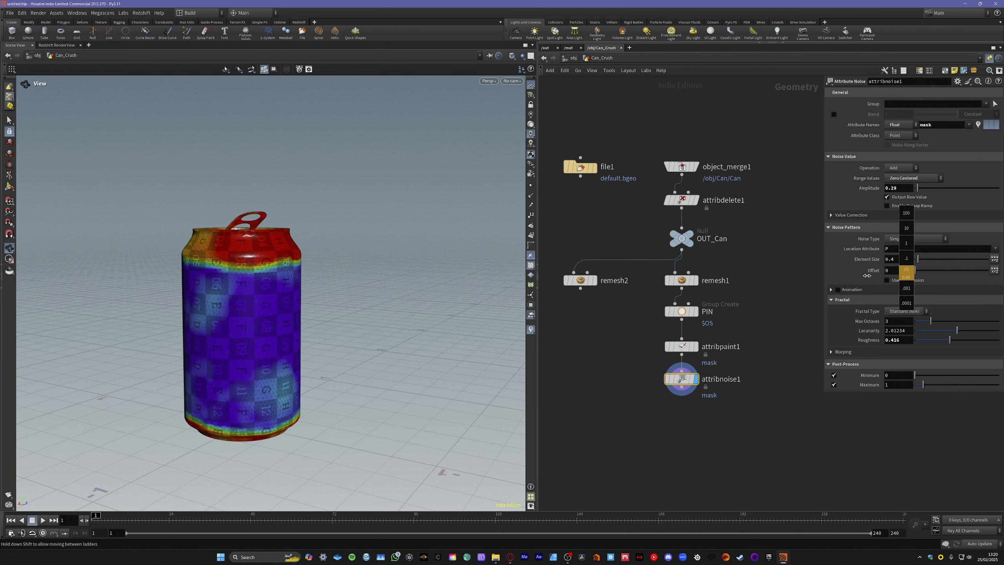
pyautogui.moveTo(217, 251); pyautogui.dragTo(315, 262)
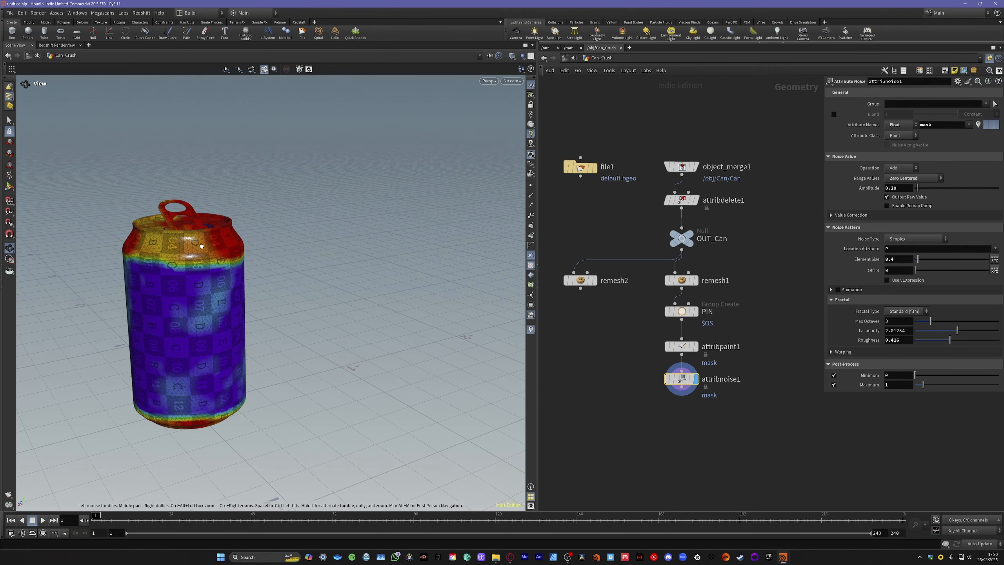
pyautogui.moveTo(136, 242); pyautogui.dragTo(197, 253)
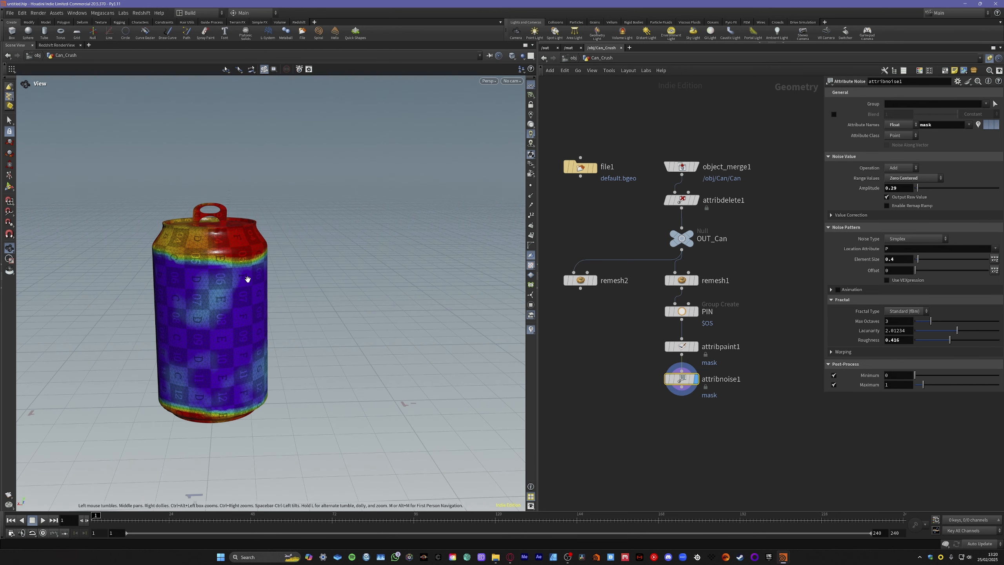
pyautogui.moveTo(248, 280); pyautogui.dragTo(210, 278)
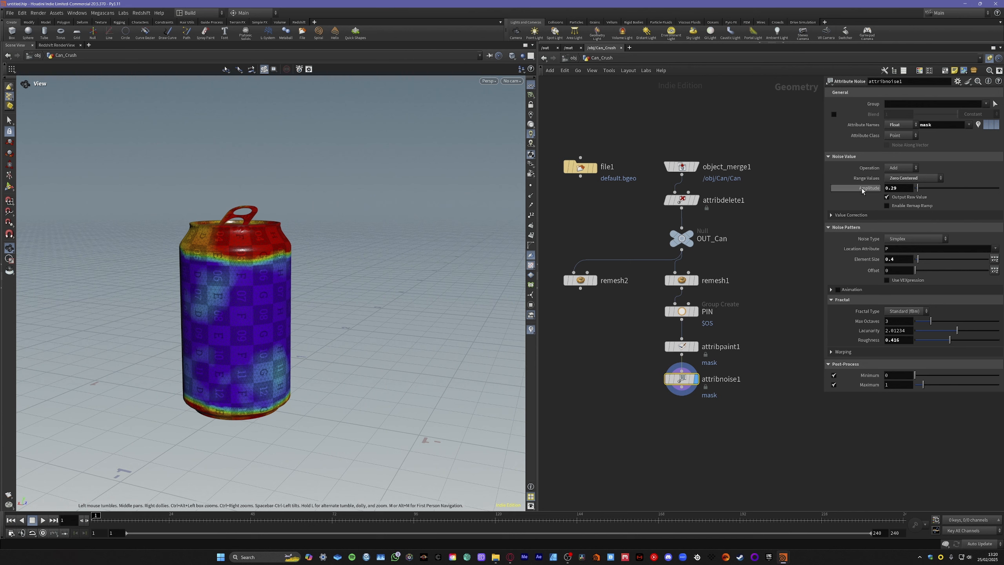
# Set the noise's range values to Positive, the fractal roughness to 0.625 and the element size to 0.54
pyautogui.click(896, 178)
pyautogui.click(896, 187)
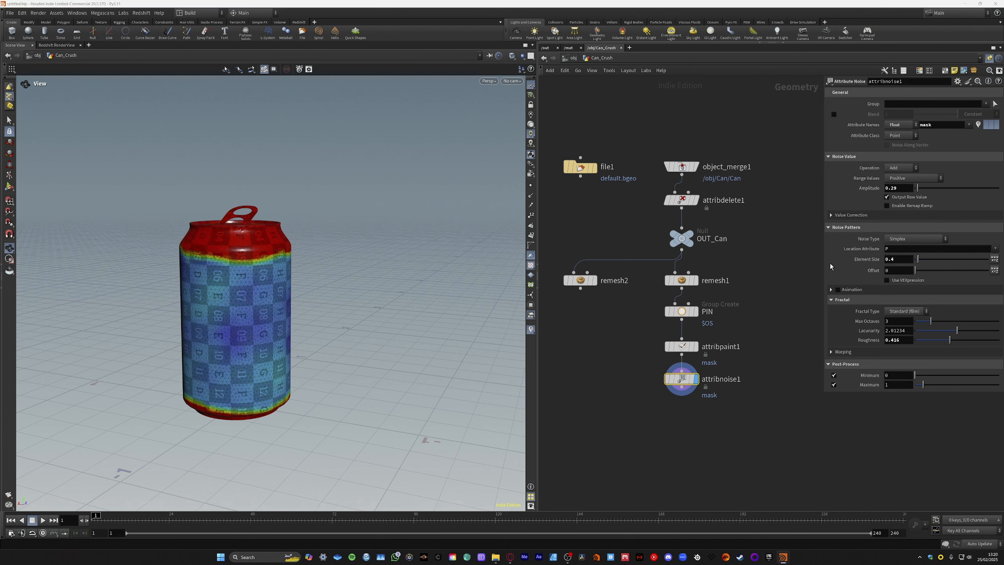
pyautogui.moveTo(259, 277); pyautogui.dragTo(255, 317)
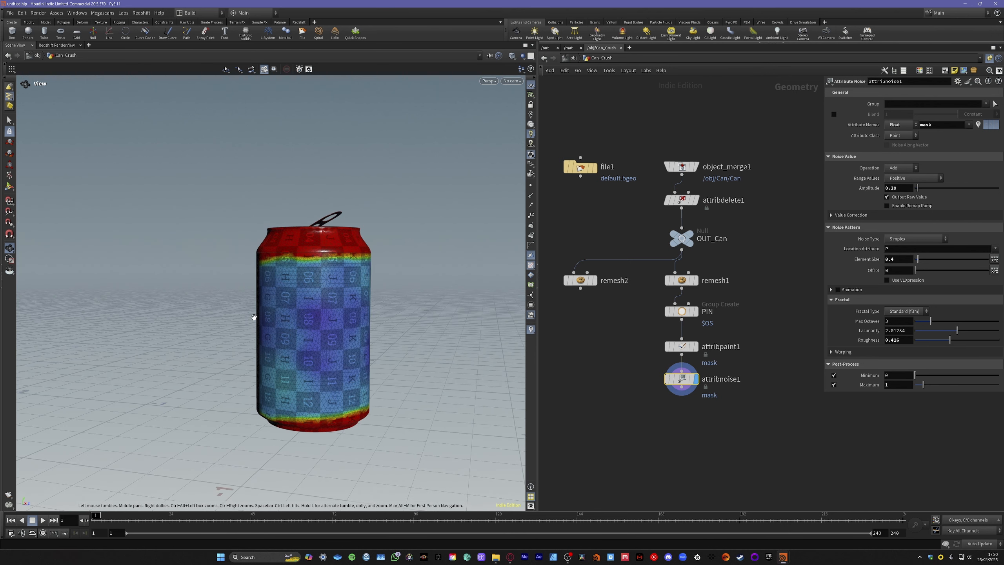
pyautogui.click(907, 239)
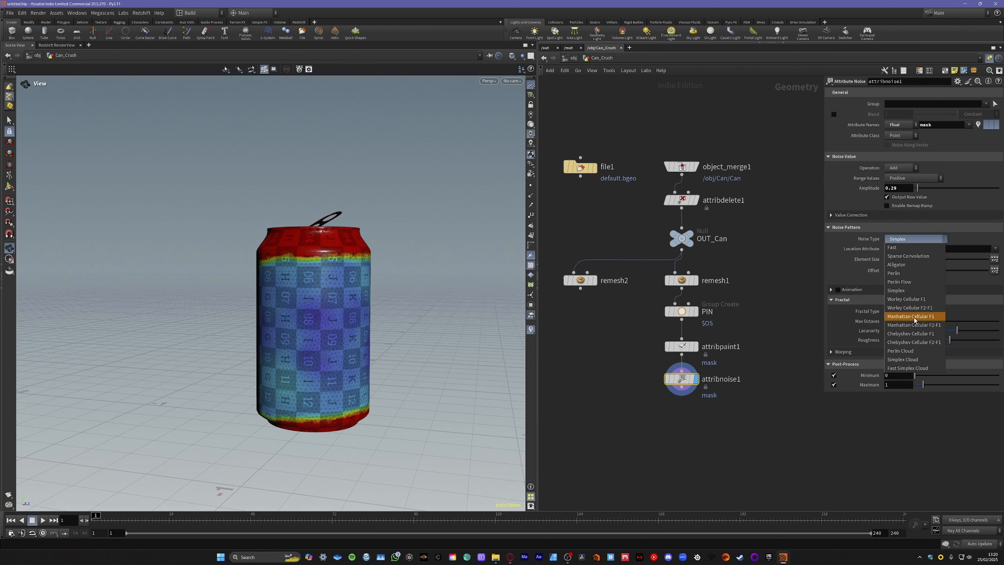
pyautogui.click(864, 315)
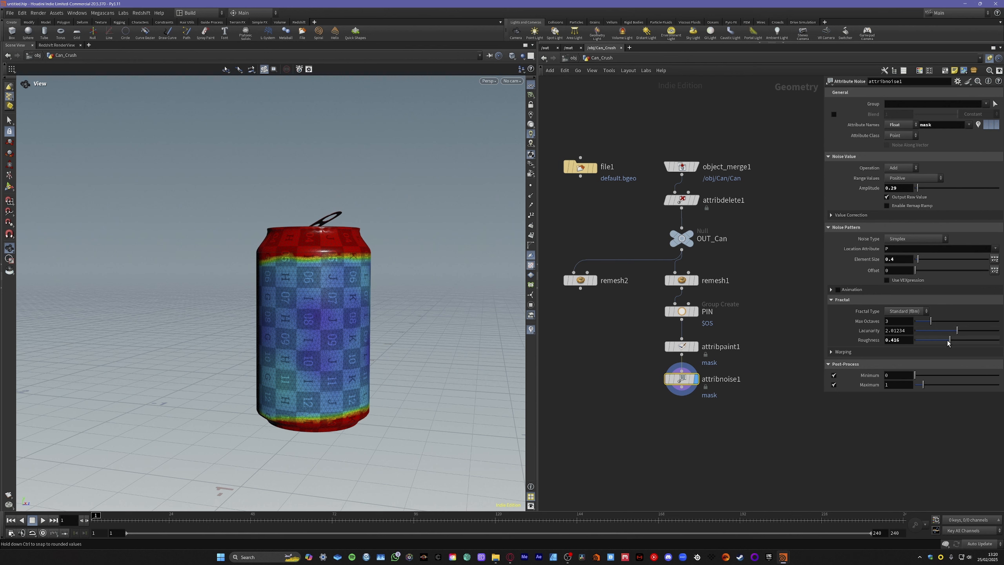
pyautogui.moveTo(949, 342); pyautogui.dragTo(981, 348)
pyautogui.moveTo(918, 261); pyautogui.dragTo(920, 262)
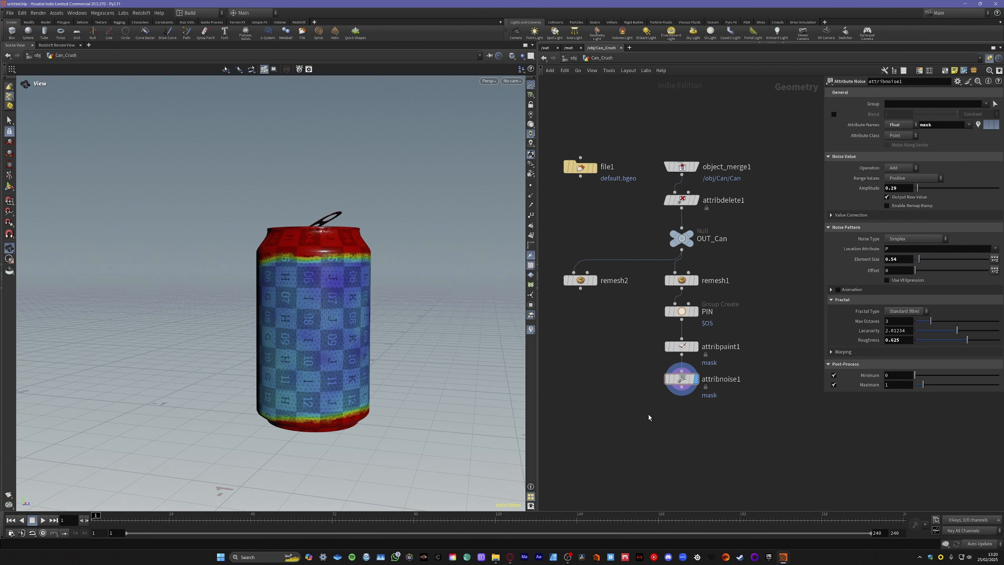
pyautogui.moveTo(648, 415); pyautogui.dragTo(734, 337)
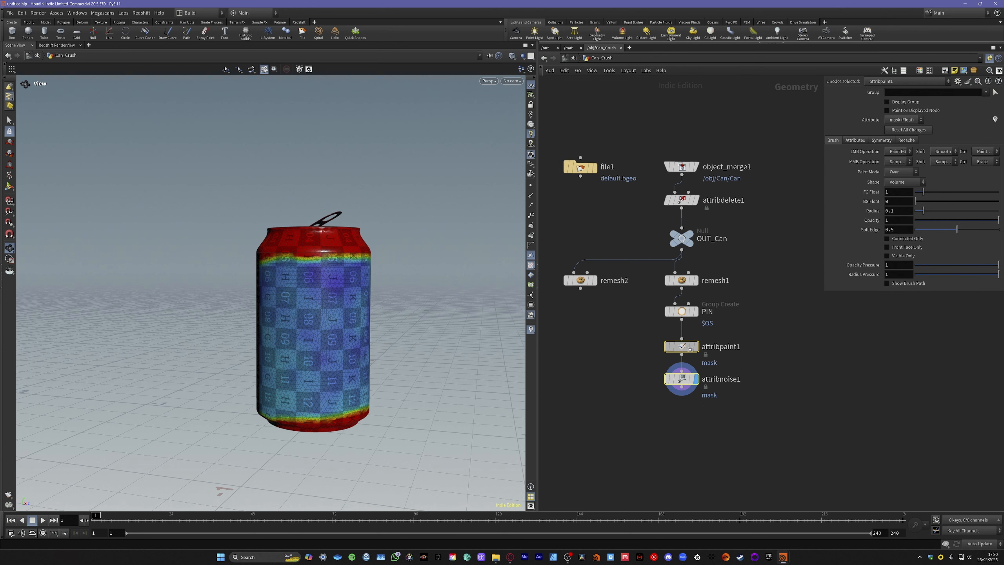
pyautogui.click(675, 418)
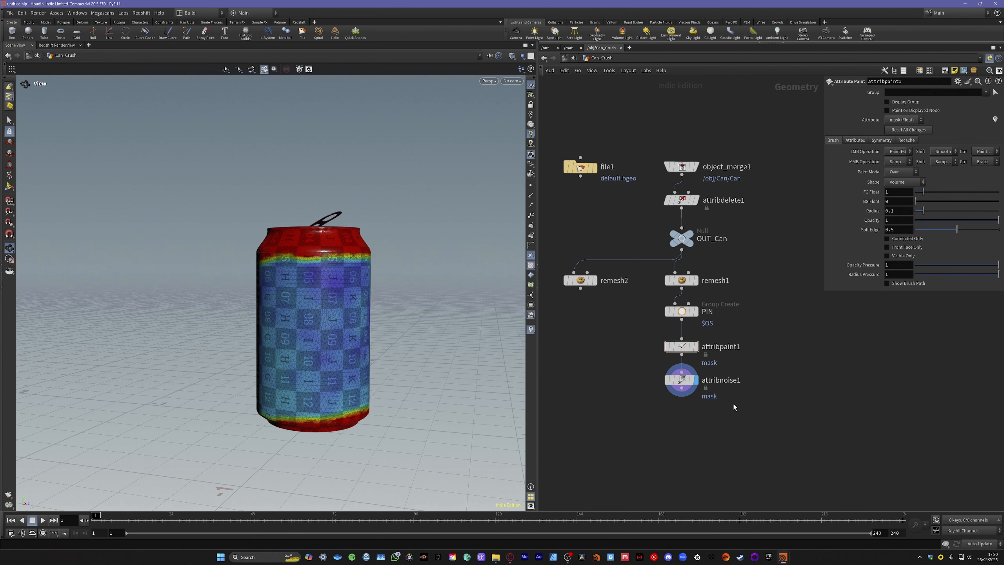
pyautogui.moveTo(316, 298)
pyautogui.mouseDown()
pyautogui.moveTo(475, 292)
pyautogui.moveTo(308, 292)
pyautogui.moveTo(326, 286)
pyautogui.mouseUp()
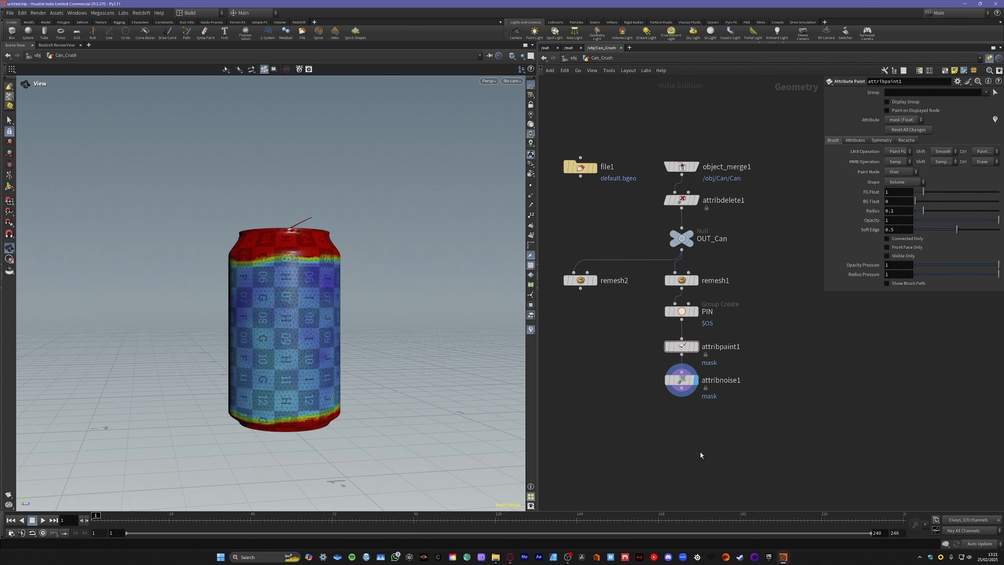
# Add a Vellum Constraints node below the Attribute Noise node and wire the noise output into its first input
pyautogui.moveTo(701, 455); pyautogui.dragTo(732, 390, button='middle')
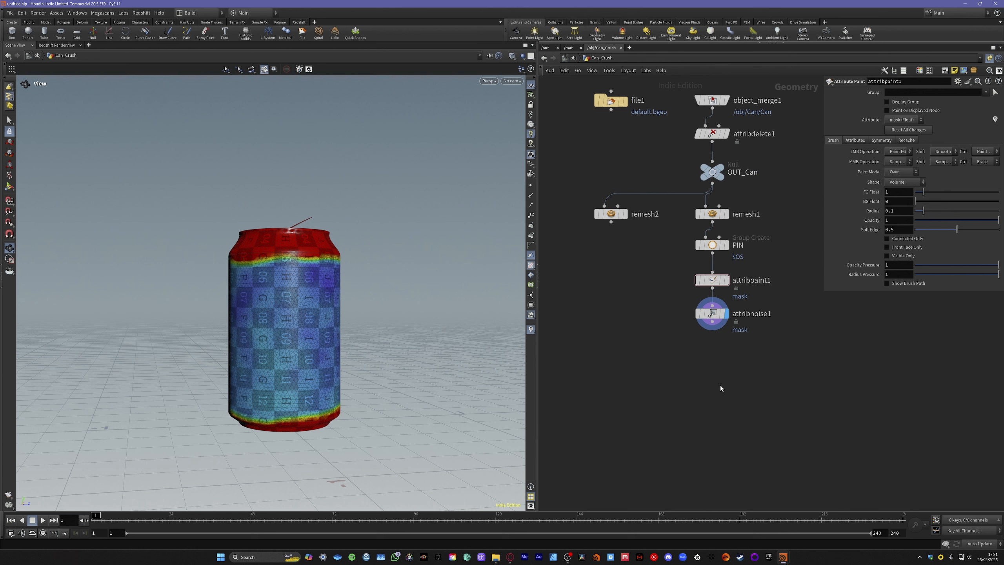
pyautogui.press('Tab')
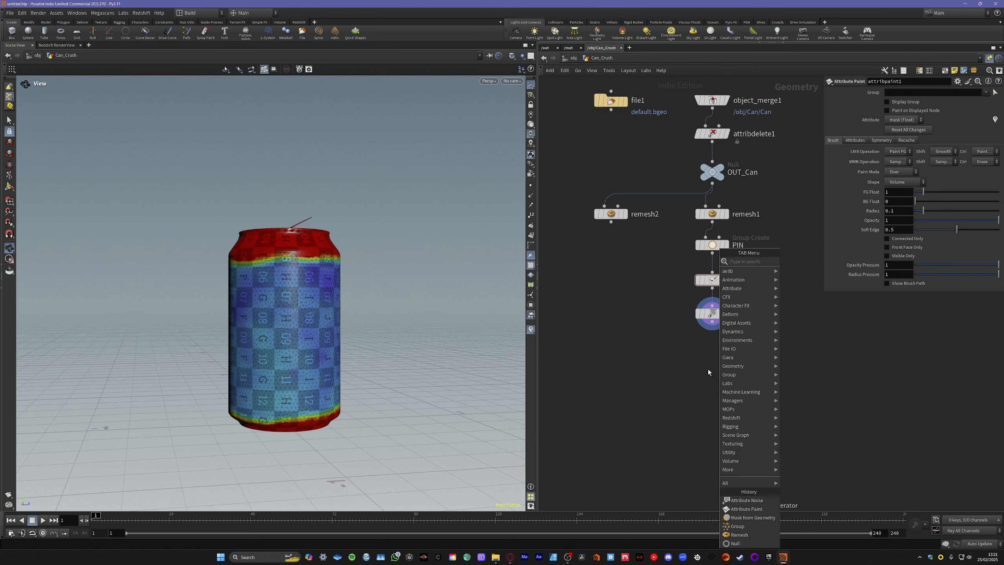
pyautogui.write('vellum')
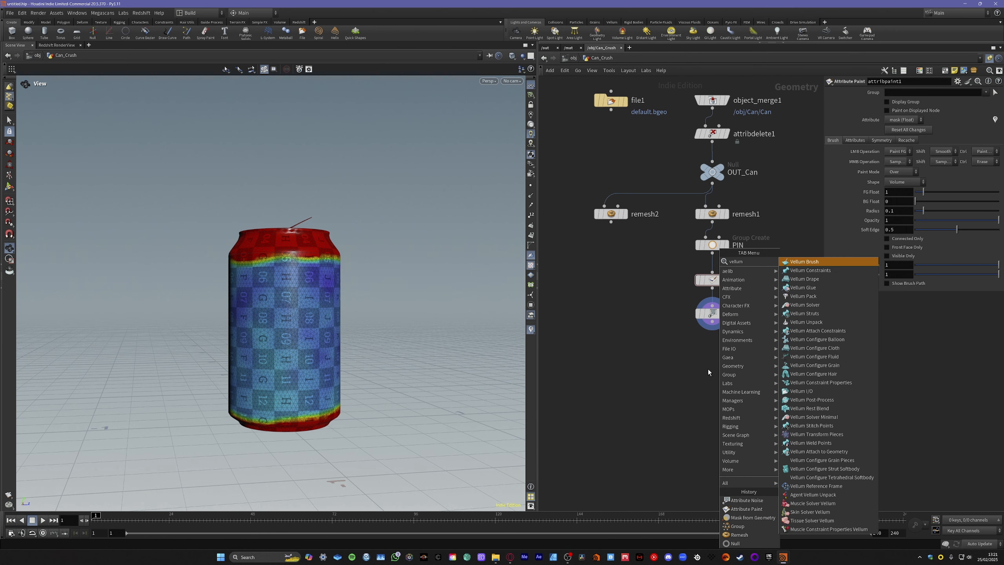
pyautogui.press('Down')
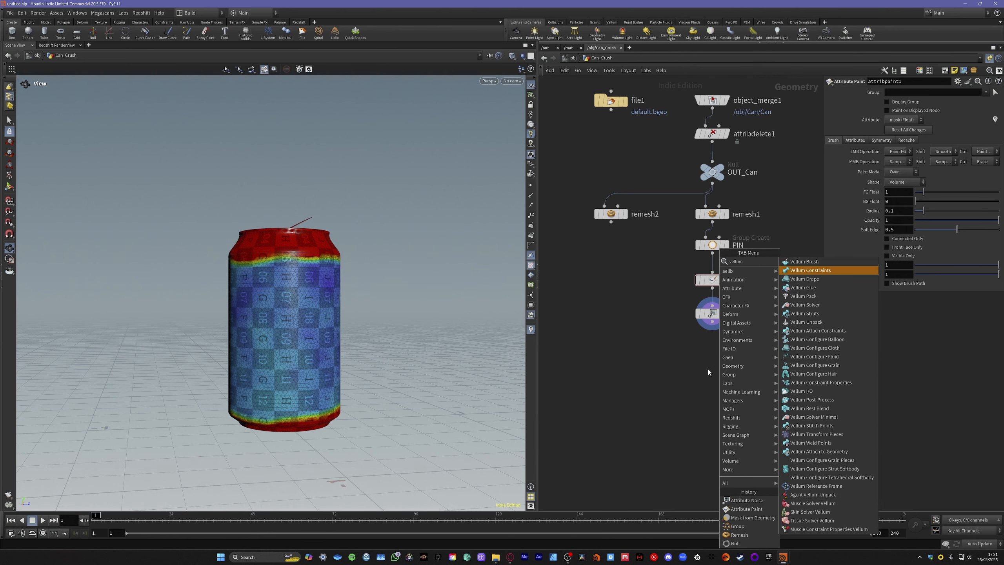
pyautogui.press('Return')
pyautogui.click(708, 369)
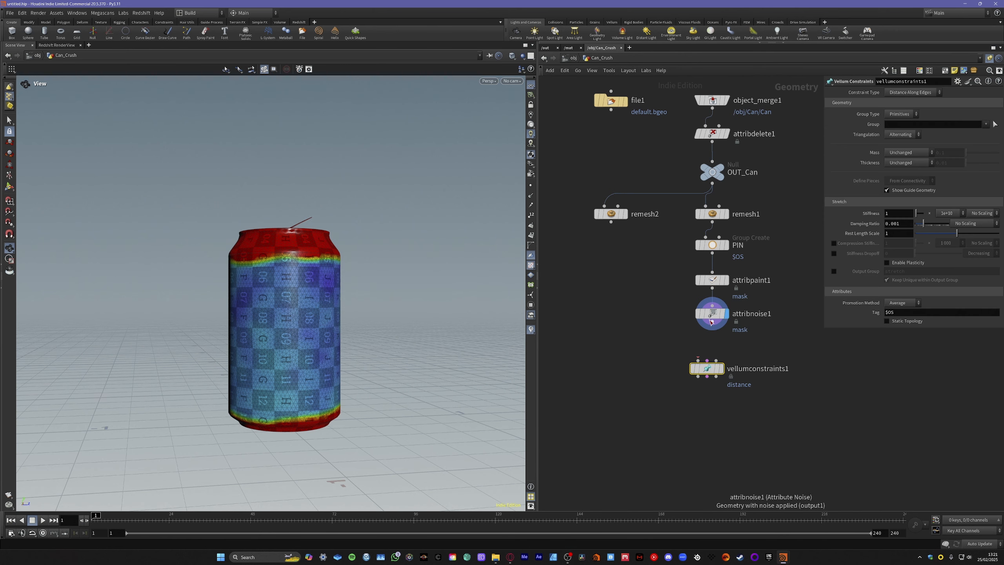
pyautogui.moveTo(708, 370); pyautogui.dragTo(712, 388)
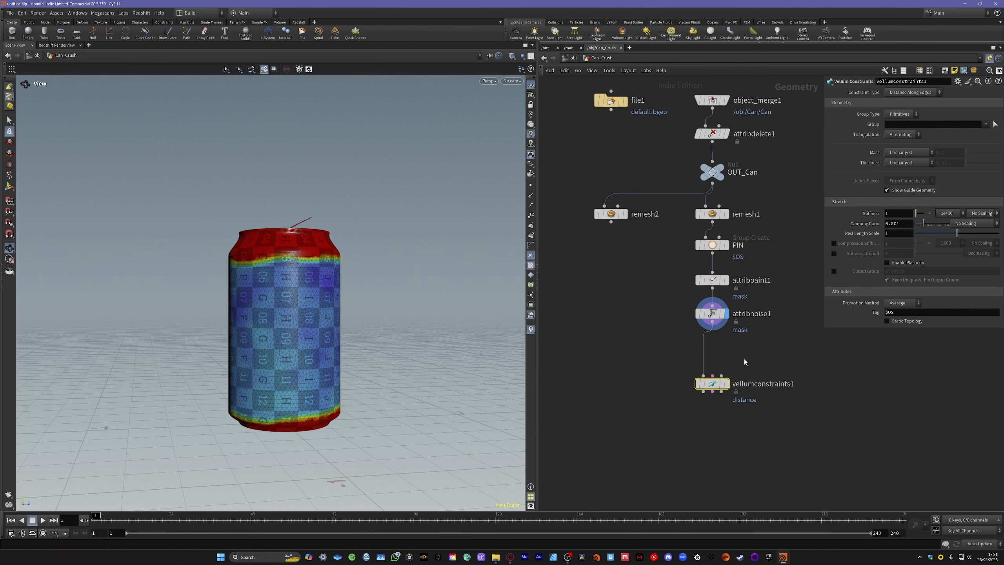
# Add a Box node connected to the third input of the Vellum Constraints node and display the box
pyautogui.click(721, 376)
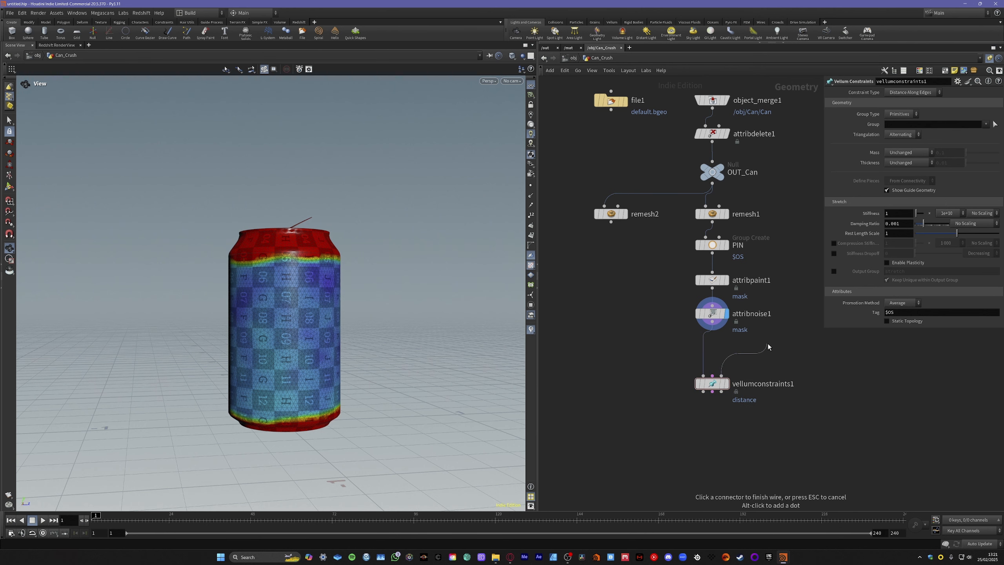
pyautogui.press('Tab')
pyautogui.write('c')
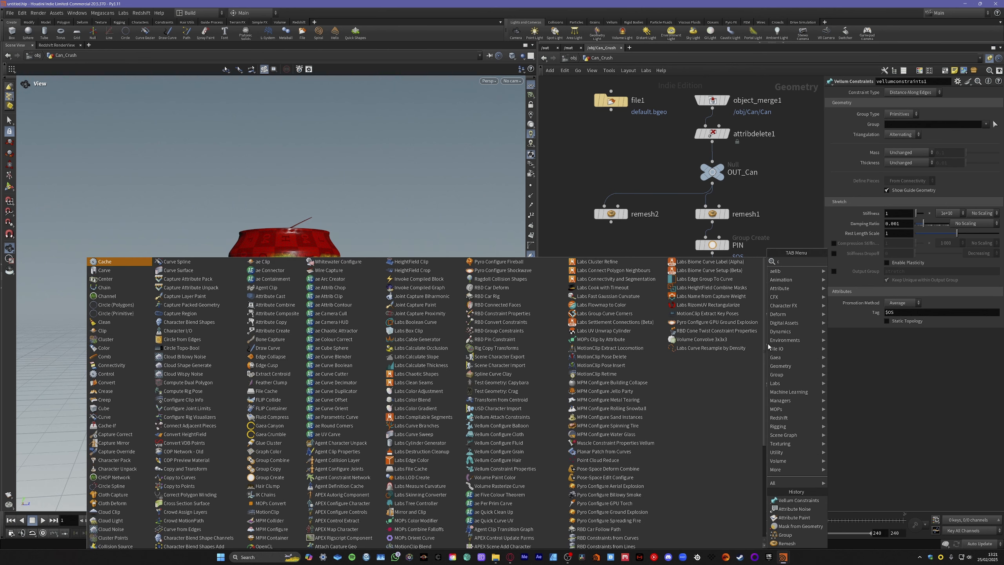
pyautogui.write('ub')
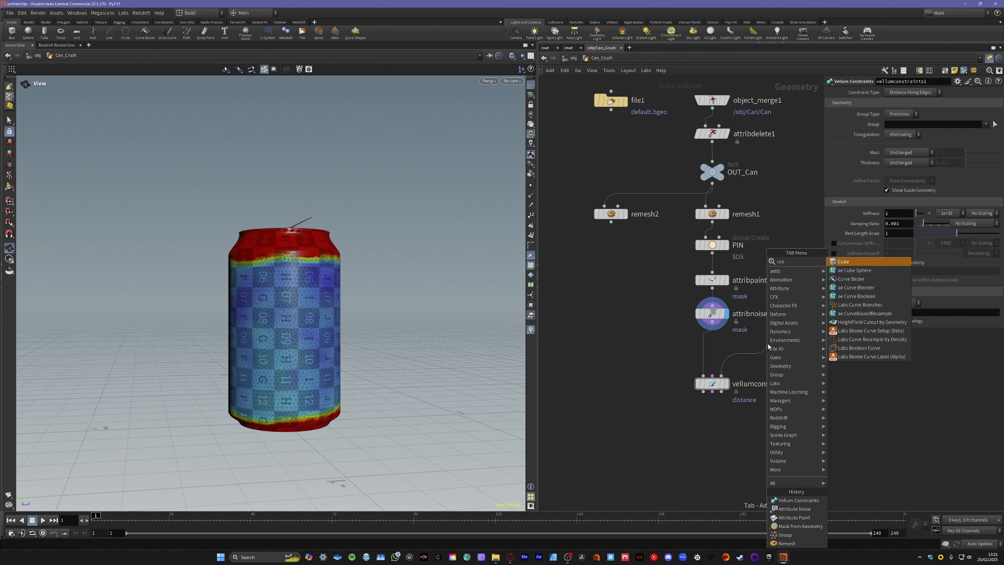
pyautogui.press('Return')
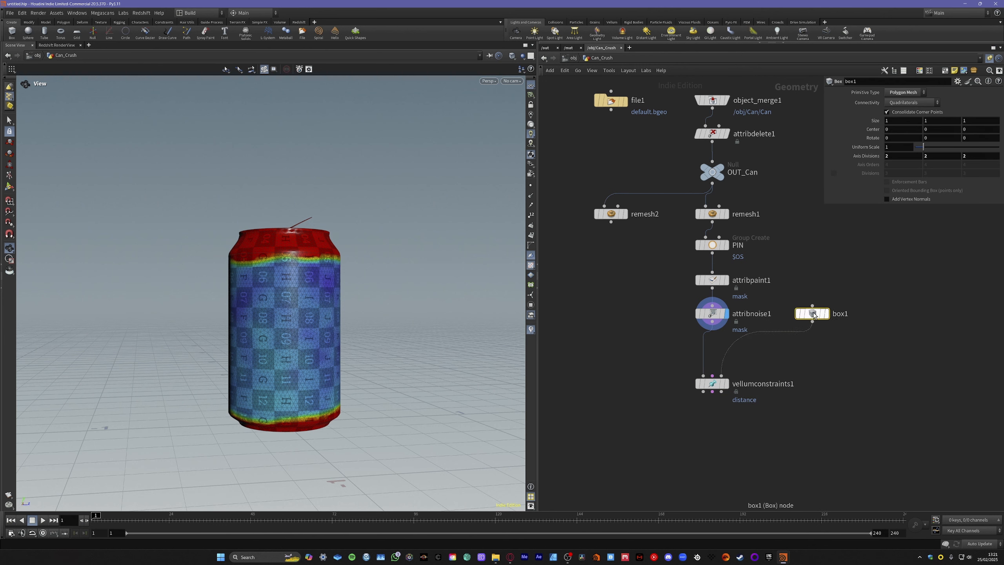
pyautogui.moveTo(814, 315)
pyautogui.click(830, 319)
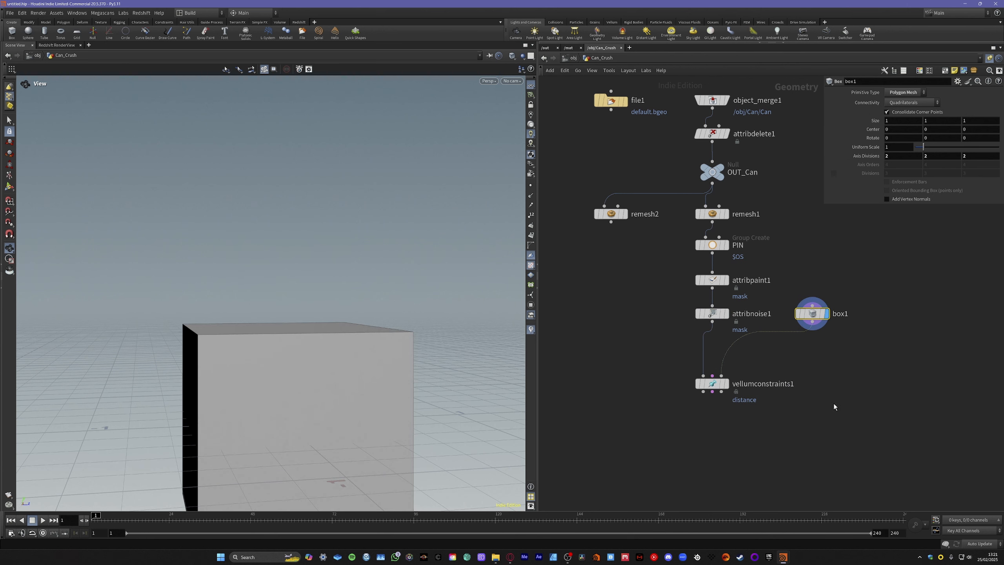
# Show the Attribute Noise result as a shaded template so the can appears together with the box
pyautogui.click(724, 314)
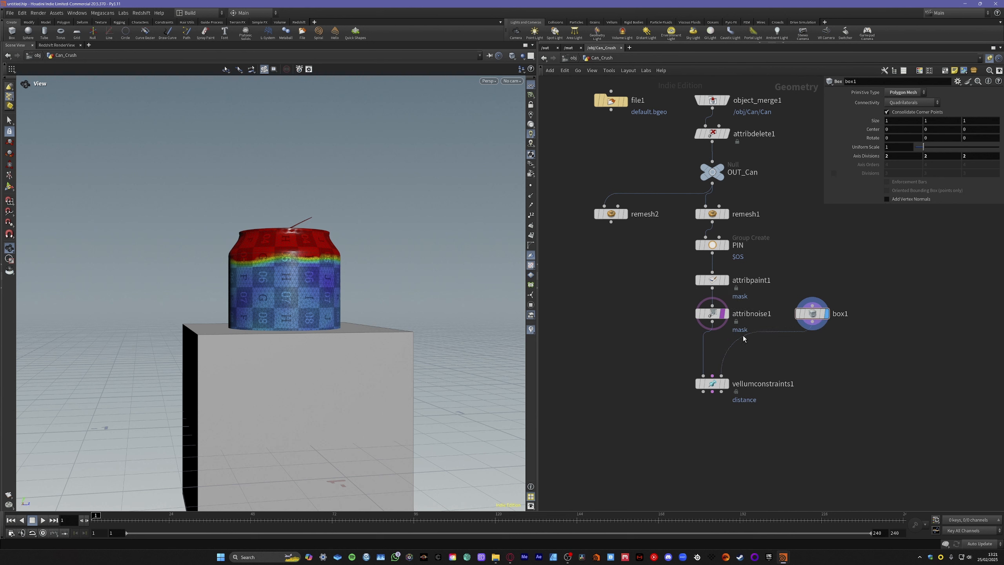
pyautogui.click(724, 315)
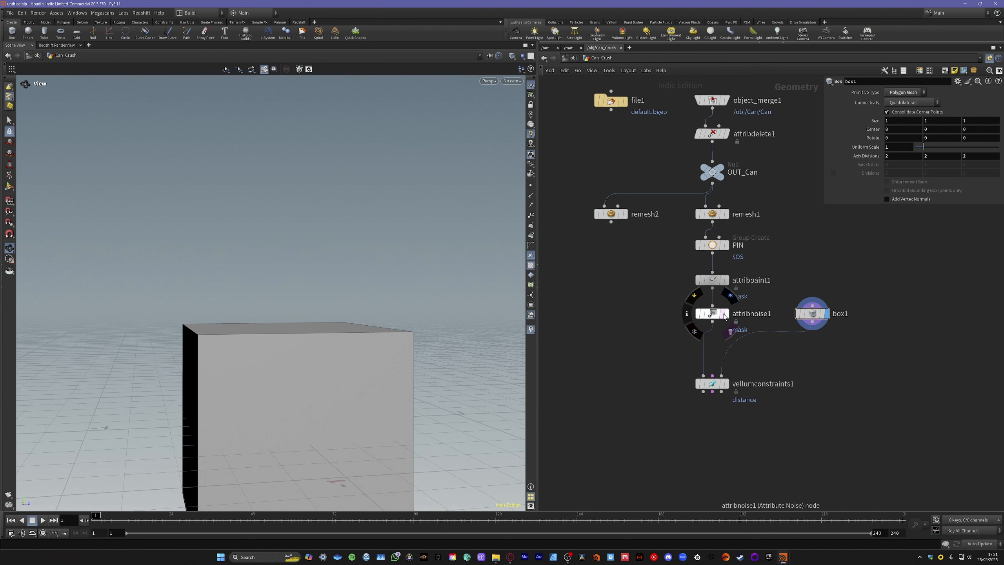
pyautogui.click(723, 315)
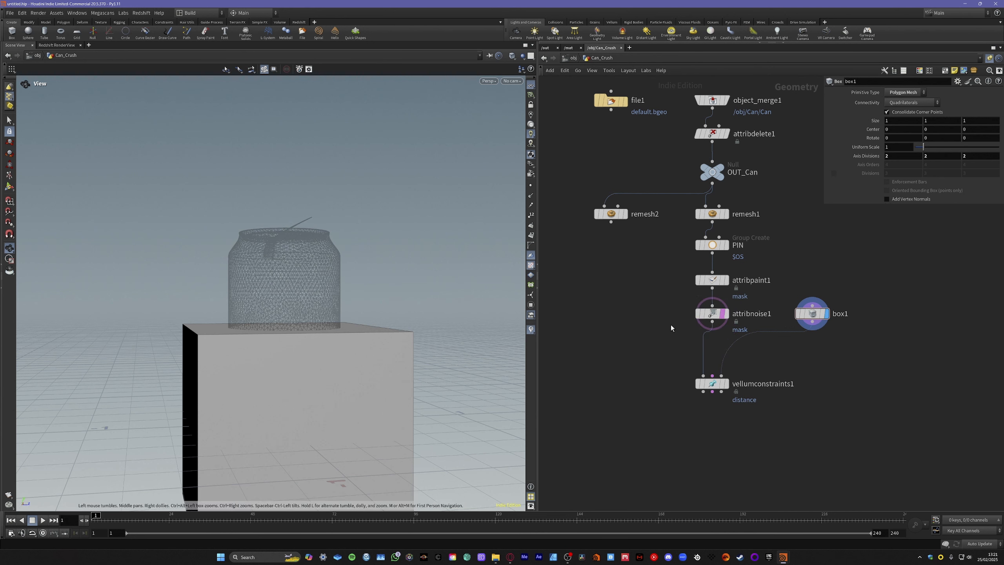
pyautogui.click(724, 314)
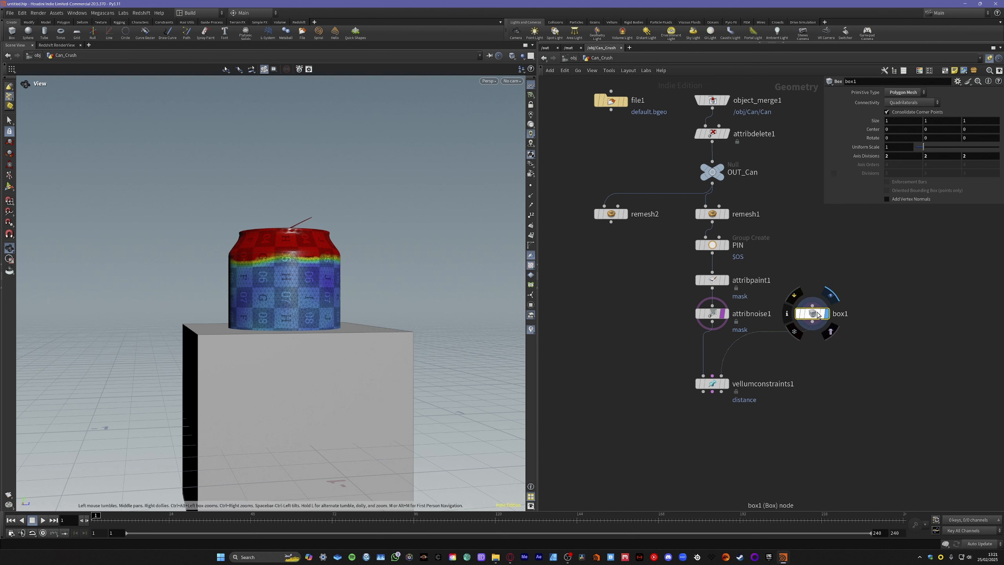
# Raise the box above the can to a center Y of 1.71 and keyframe that value at frame 1
pyautogui.moveTo(817, 294)
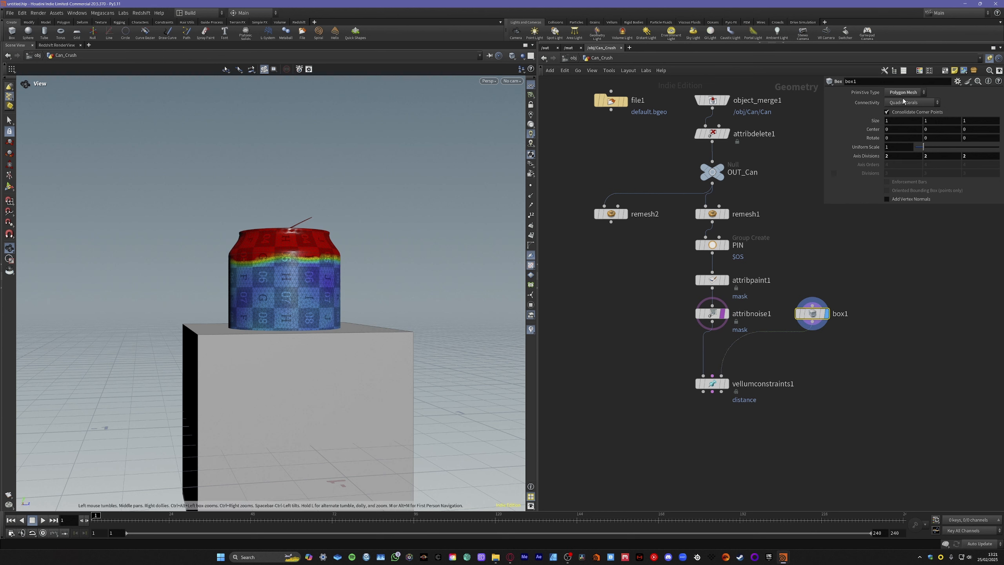
pyautogui.moveTo(935, 133); pyautogui.dragTo(998, 139, button='middle')
pyautogui.keyDown('alt'); pyautogui.click(939, 131); pyautogui.keyUp('alt')
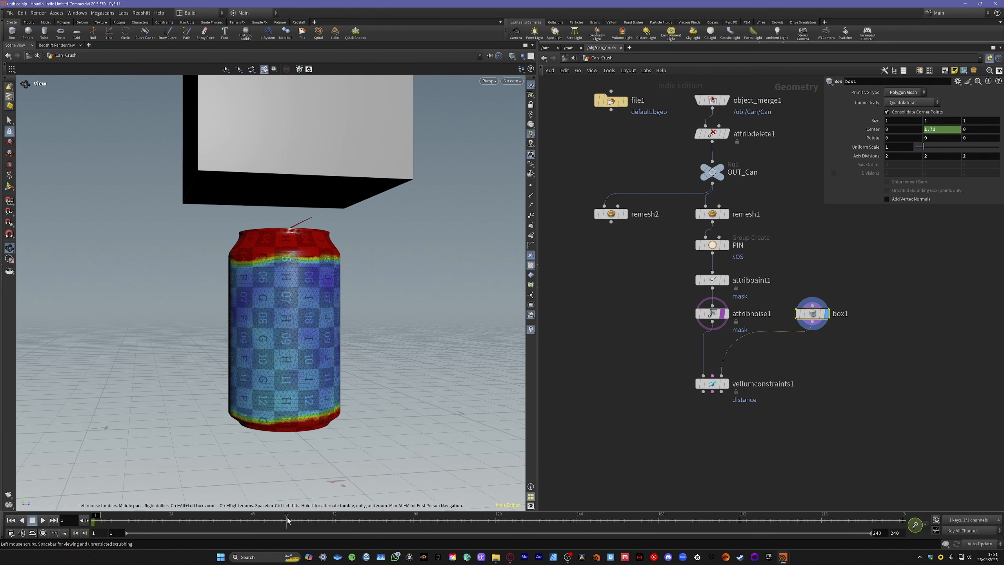
# Lower the box over the can to a center Y of 0.81 at frame 75, and return the timeline to frame 1
pyautogui.click(346, 521)
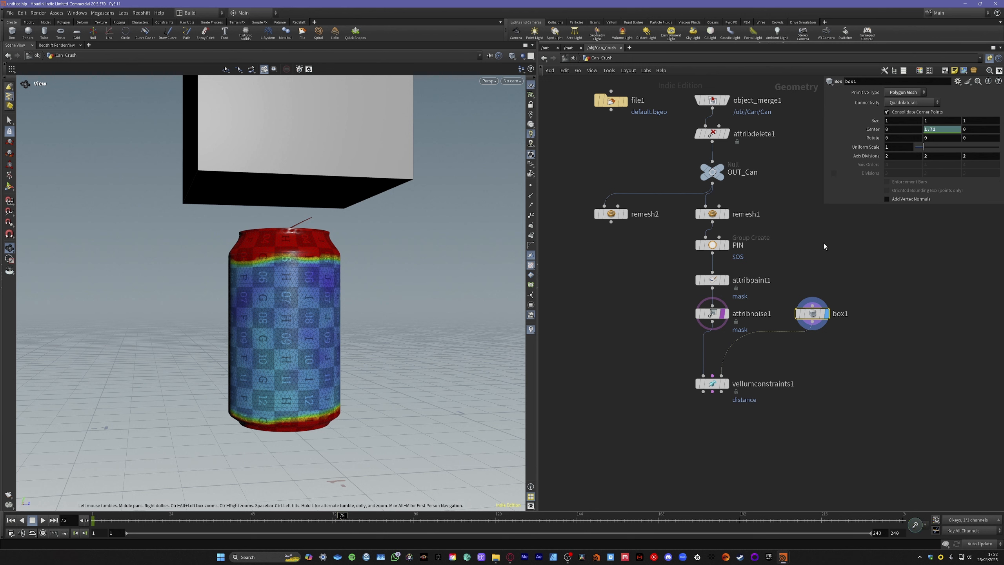
pyautogui.moveTo(940, 132); pyautogui.dragTo(902, 132, button='middle')
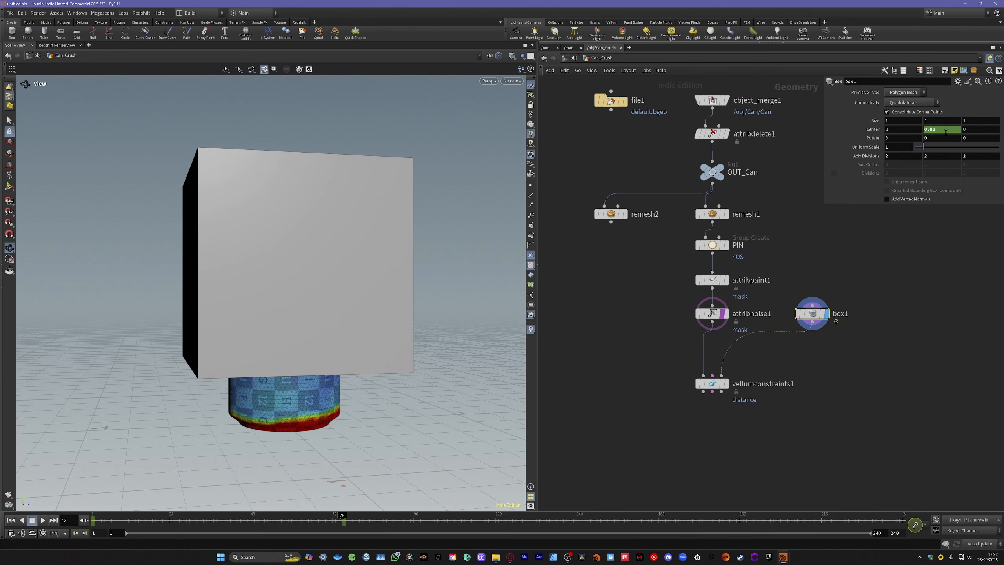
pyautogui.moveTo(284, 388); pyautogui.dragTo(358, 312)
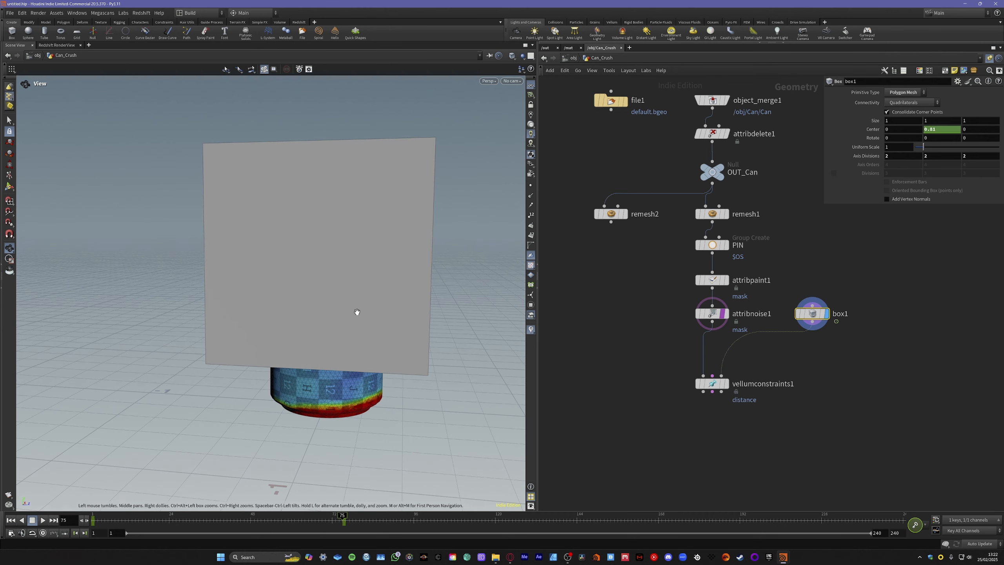
pyautogui.moveTo(342, 515); pyautogui.dragTo(92, 518)
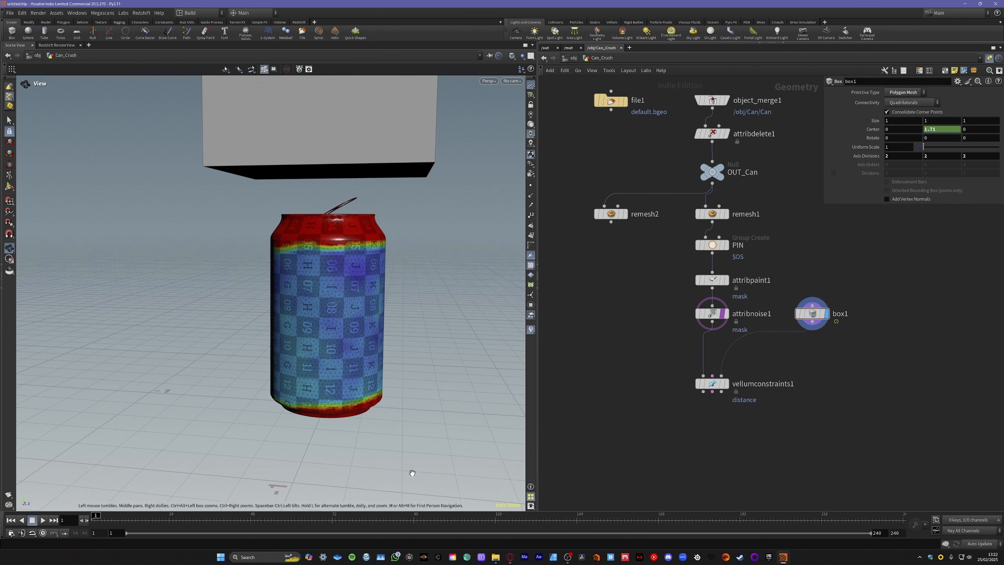
pyautogui.moveTo(102, 516); pyautogui.dragTo(47, 515)
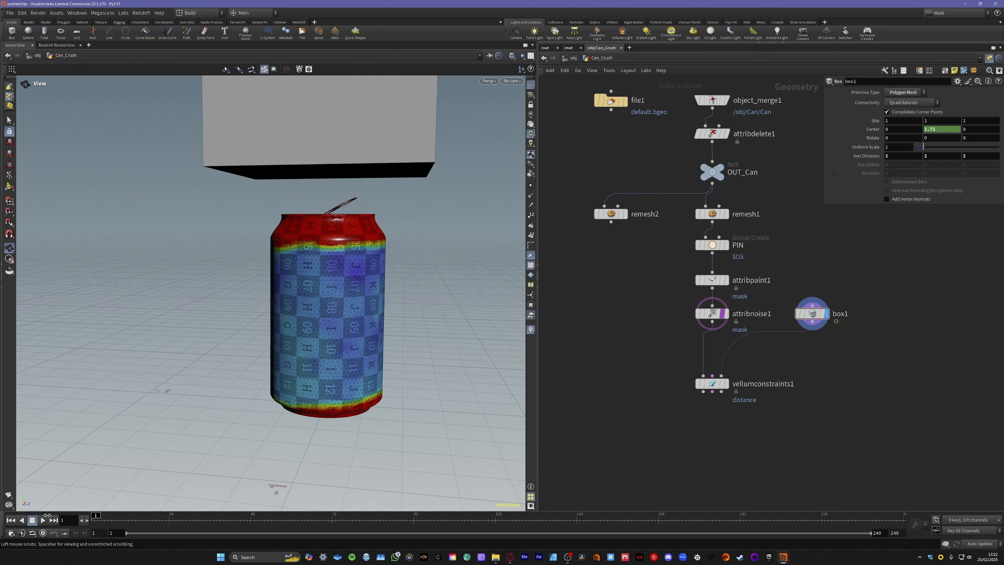
# Display the Vellum Constraints result and move its node closer to the Attribute Noise node
pyautogui.click(722, 315)
pyautogui.click(726, 384)
pyautogui.moveTo(719, 384); pyautogui.dragTo(719, 363)
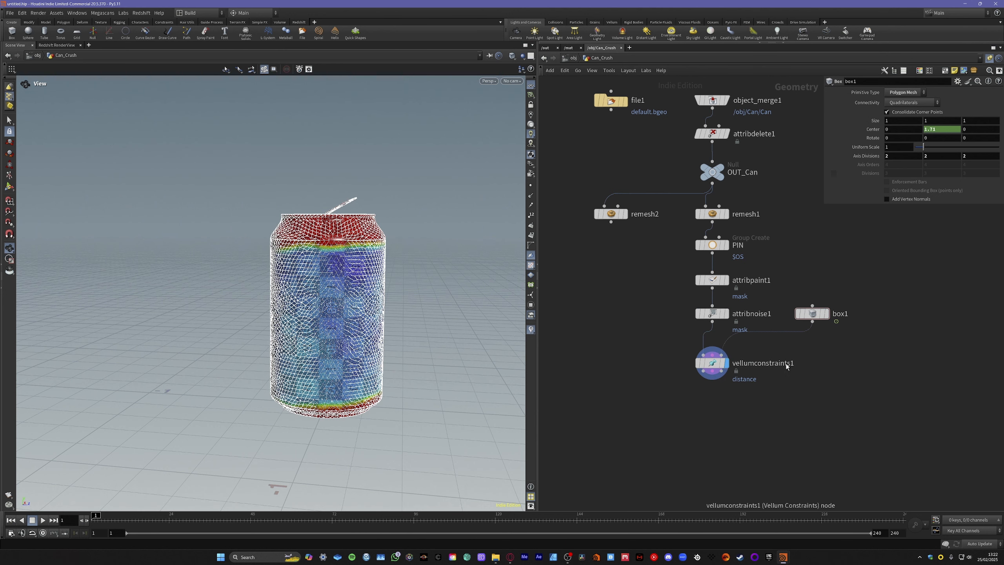
# Switch the Vellum Constraints thickness to Set Uniform and turn on Visualize Thickness
pyautogui.click(713, 365)
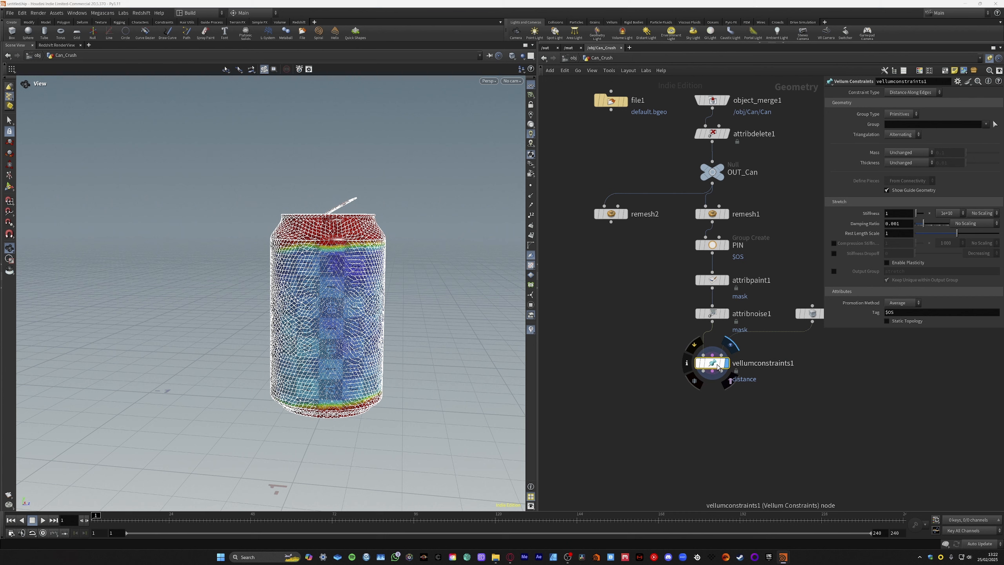
pyautogui.click(905, 163)
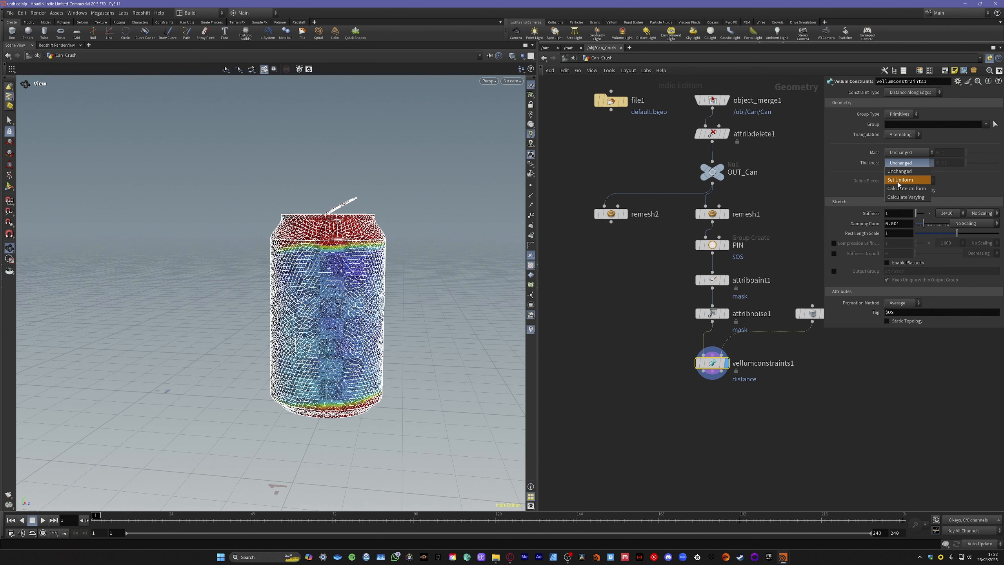
pyautogui.click(900, 180)
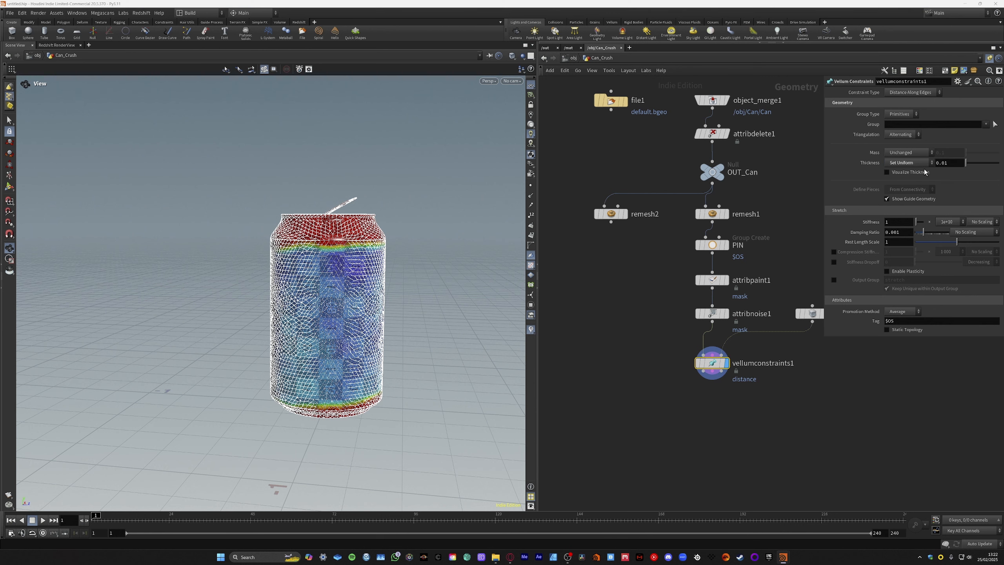
pyautogui.click(887, 173)
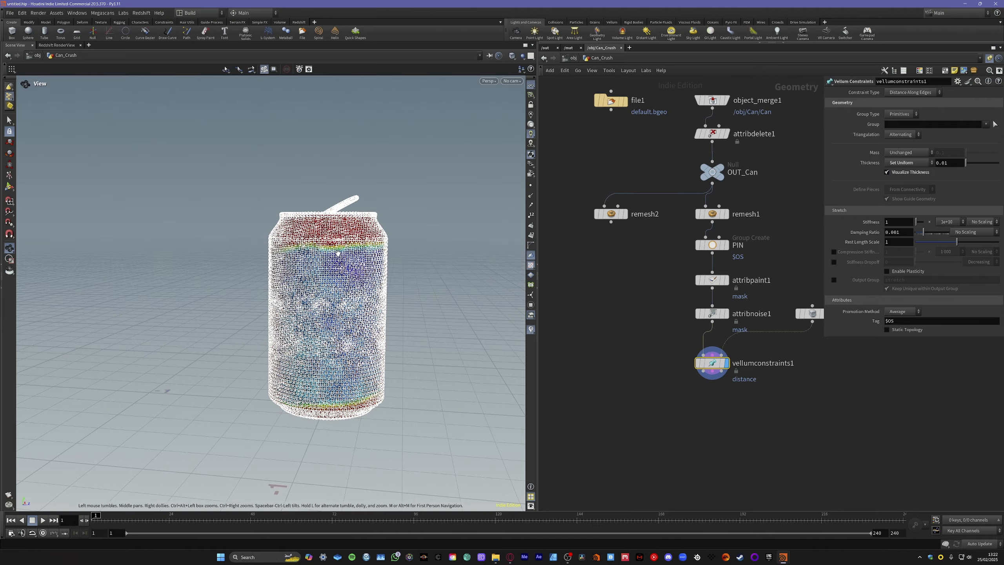
# Reduce the uniform thickness to 0.0025 so the visualized spheres on the can overlap less
pyautogui.scroll(10, 338, 254)
pyautogui.scroll(-10, 325, 220)
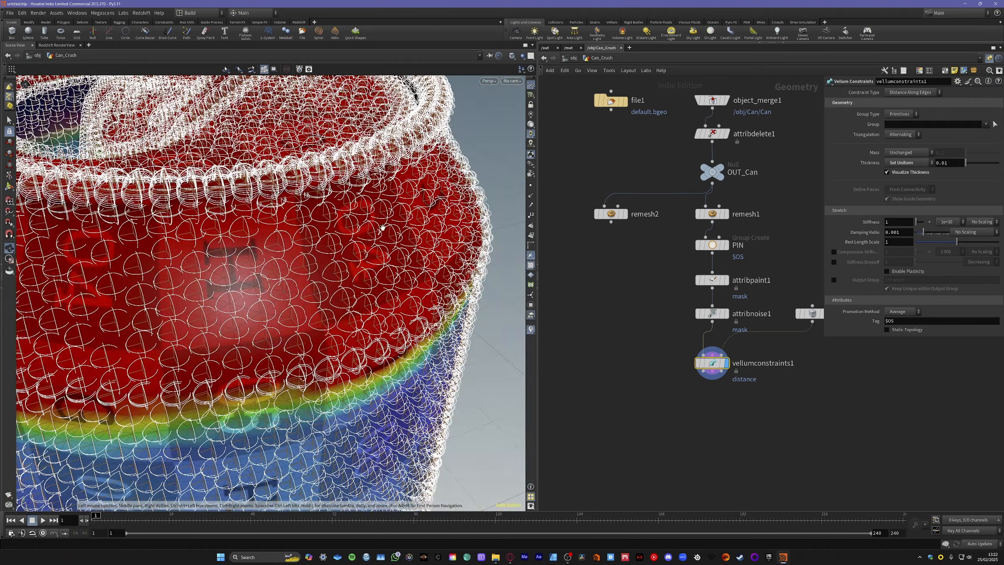
pyautogui.moveTo(323, 217); pyautogui.dragTo(372, 294)
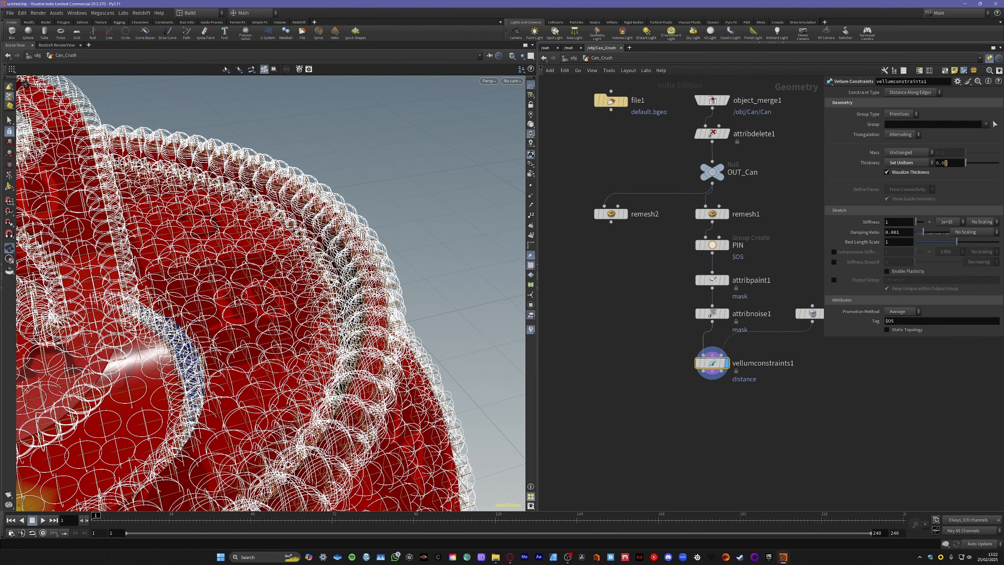
pyautogui.click(946, 162)
pyautogui.press('Return')
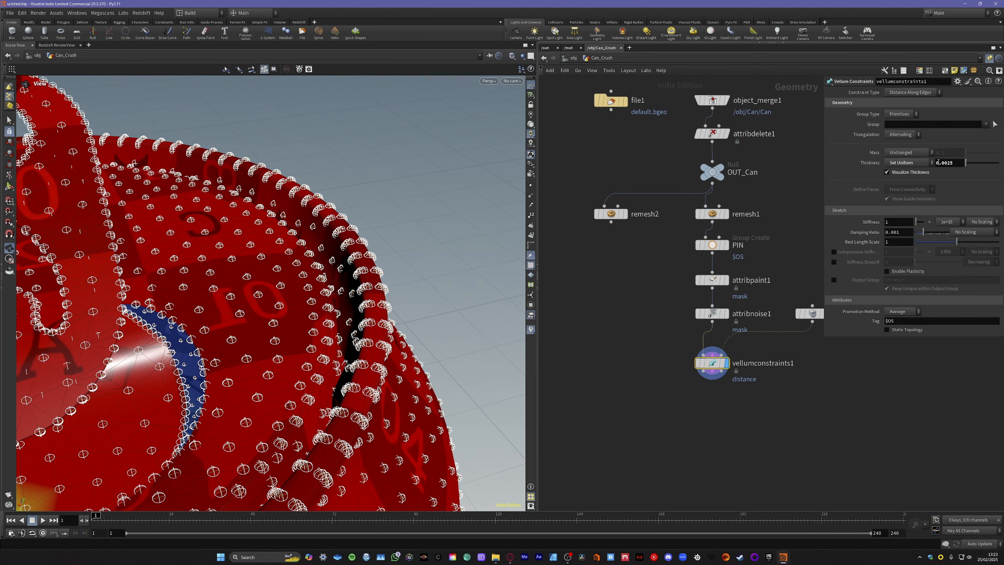
# Change the constraint type of the Vellum Constraints node to Surface Struts
pyautogui.moveTo(338, 374); pyautogui.dragTo(380, 370)
pyautogui.scroll(-5, 381, 371)
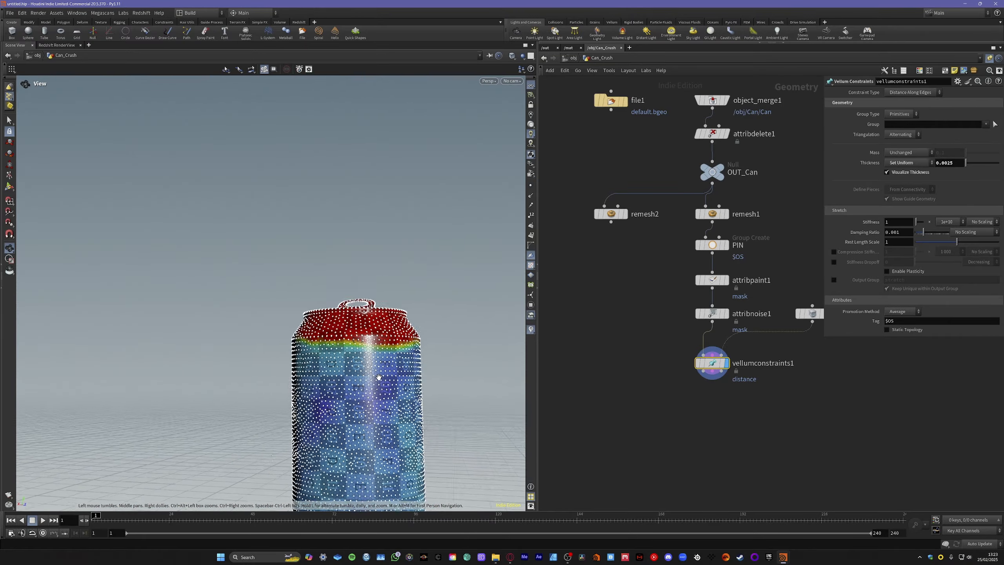
pyautogui.moveTo(380, 371); pyautogui.dragTo(368, 295, button='middle')
pyautogui.moveTo(368, 295); pyautogui.dragTo(385, 294)
pyautogui.moveTo(386, 294); pyautogui.dragTo(380, 305, button='middle')
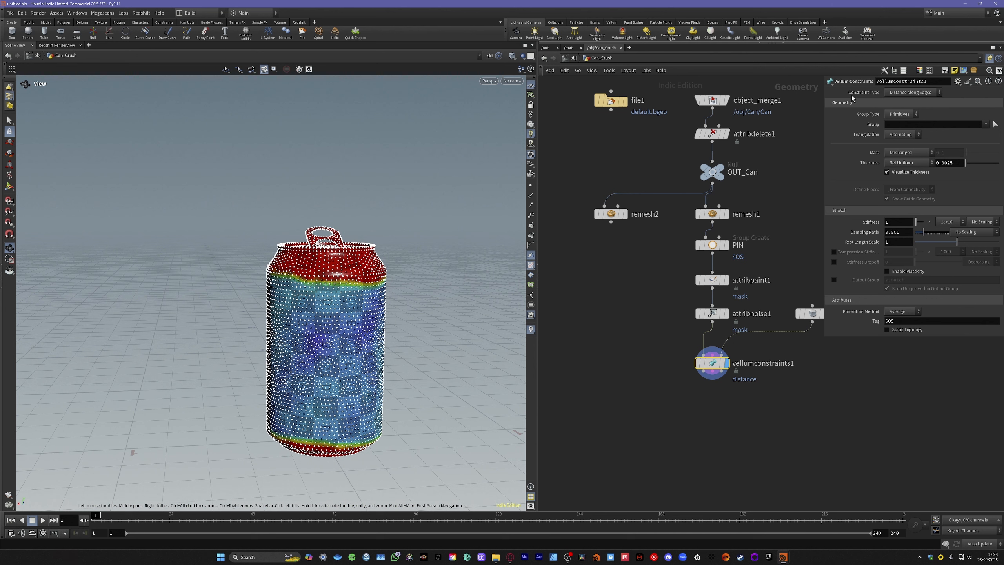
pyautogui.click(899, 95)
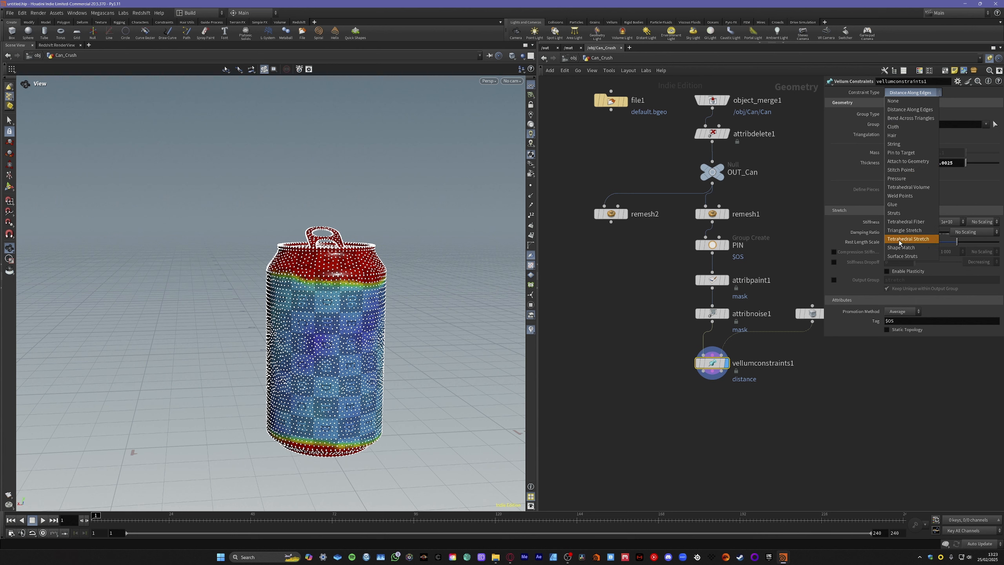
pyautogui.click(899, 256)
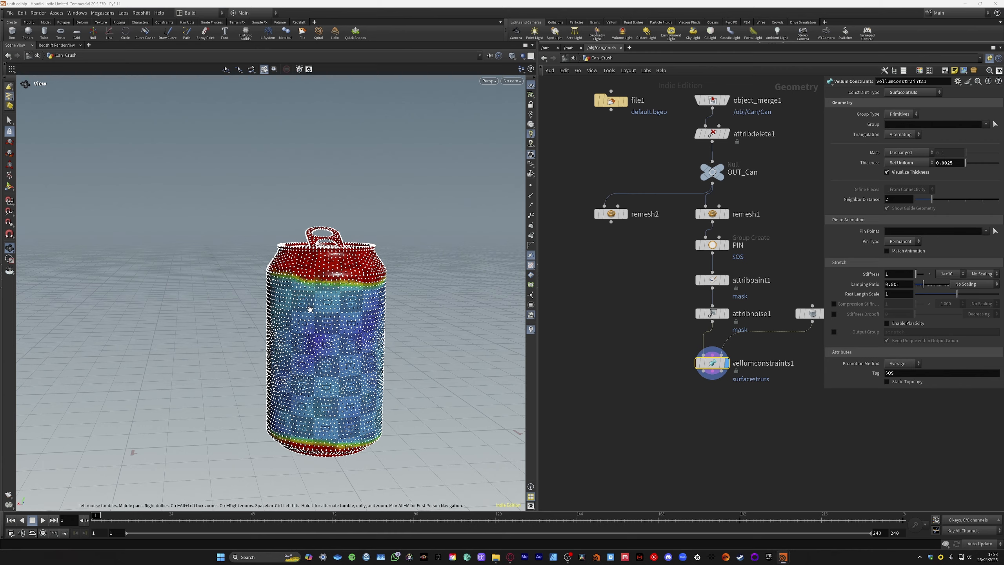
pyautogui.moveTo(284, 285); pyautogui.dragTo(326, 296)
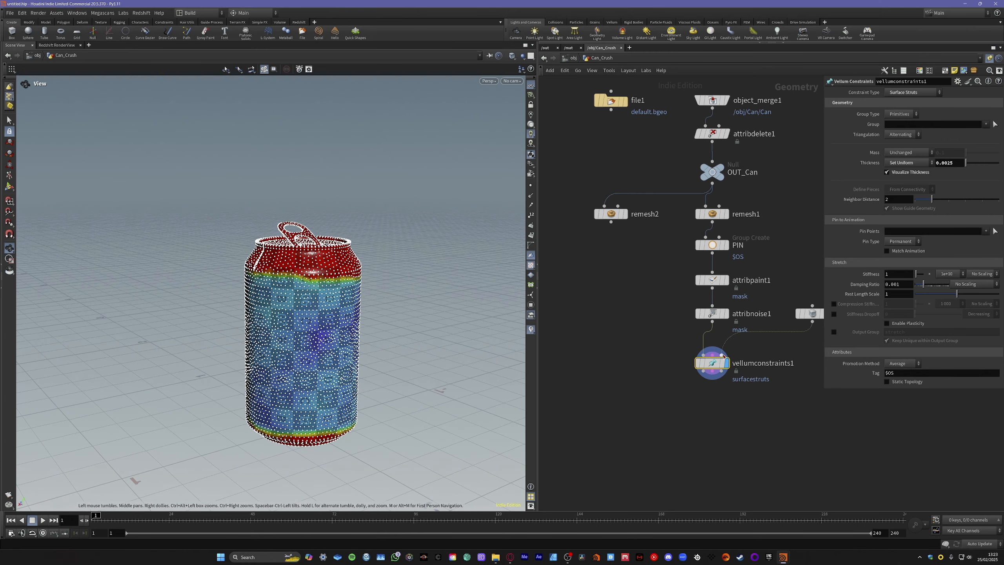
# Add a Null node wired to the constraint geometry output of the Vellum Constraints node and display it
pyautogui.moveTo(734, 355)
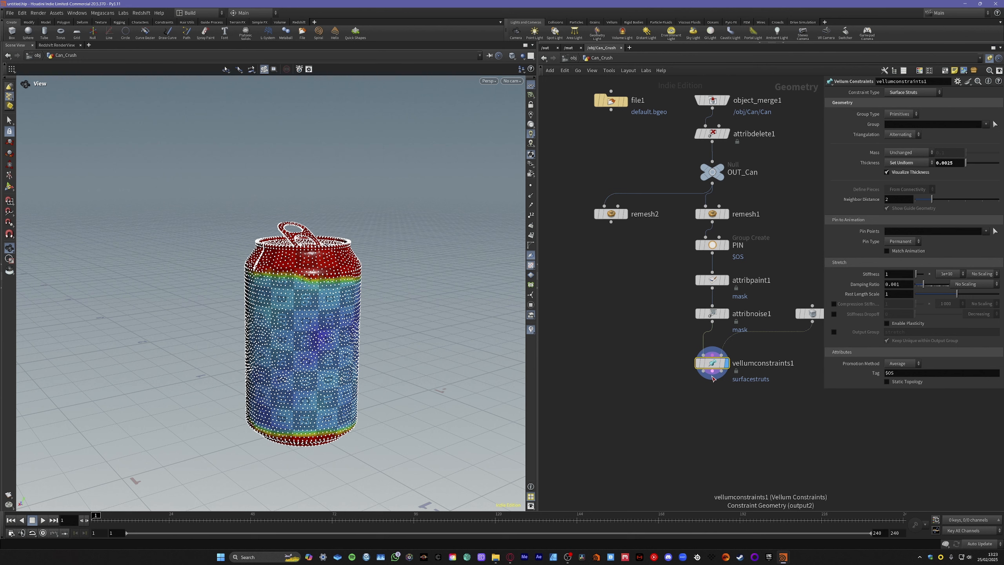
pyautogui.press('Tab')
pyautogui.write('null')
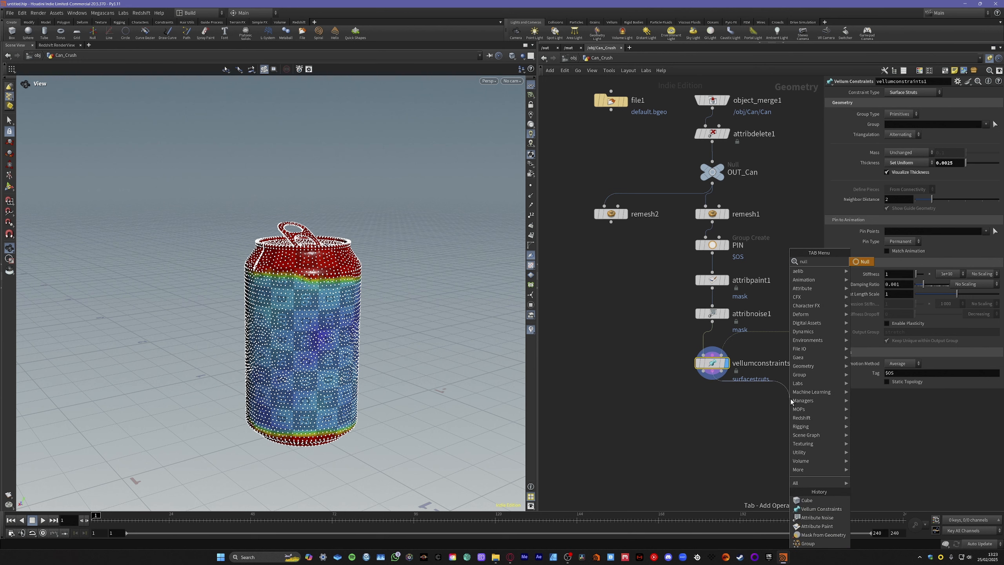
pyautogui.press('Return')
pyautogui.click(805, 399)
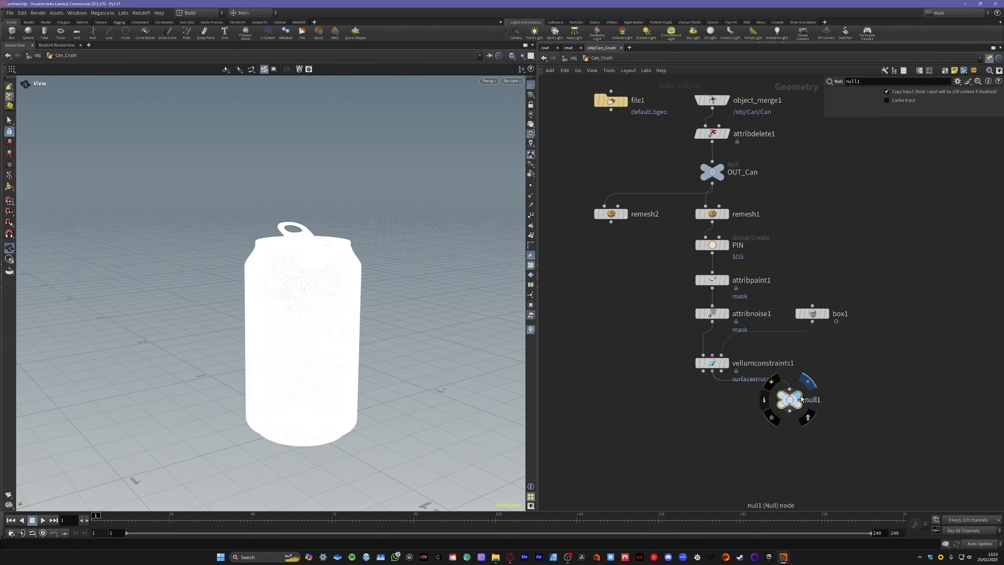
# Examine the generated strut constraints up close and from several angles around the can
pyautogui.scroll(10, 284, 296)
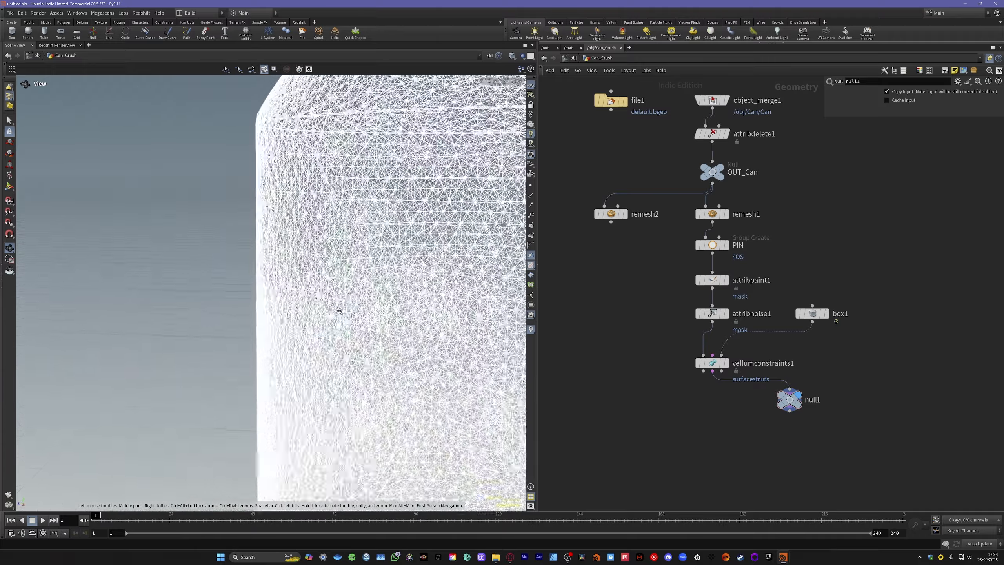
pyautogui.moveTo(339, 312); pyautogui.dragTo(367, 270)
pyautogui.scroll(6, 263, 282)
pyautogui.scroll(-4, 206, 262)
pyautogui.moveTo(455, 252); pyautogui.dragTo(369, 286)
pyautogui.scroll(-4, 371, 269)
pyautogui.scroll(3, 300, 271)
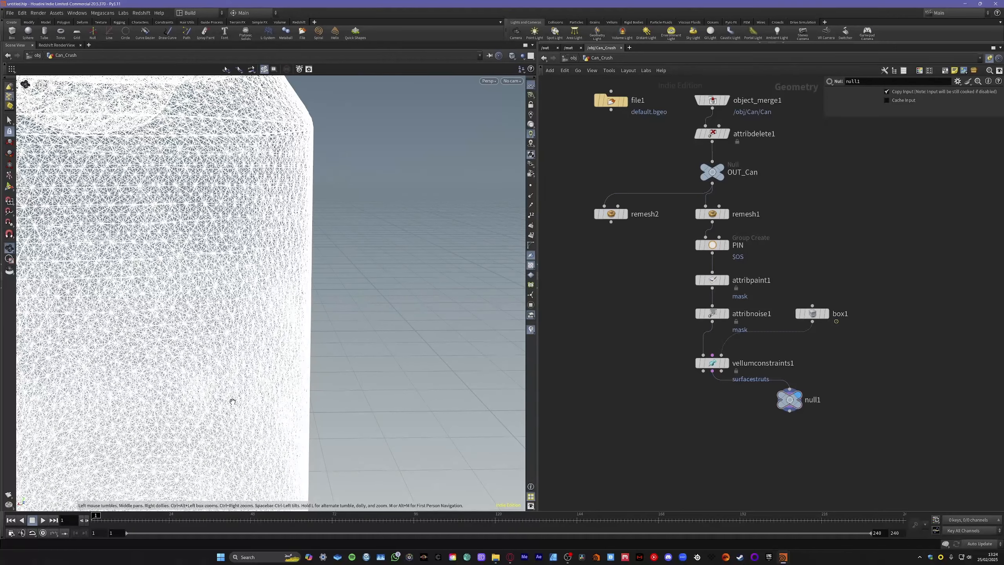
pyautogui.scroll(-10, 252, 291)
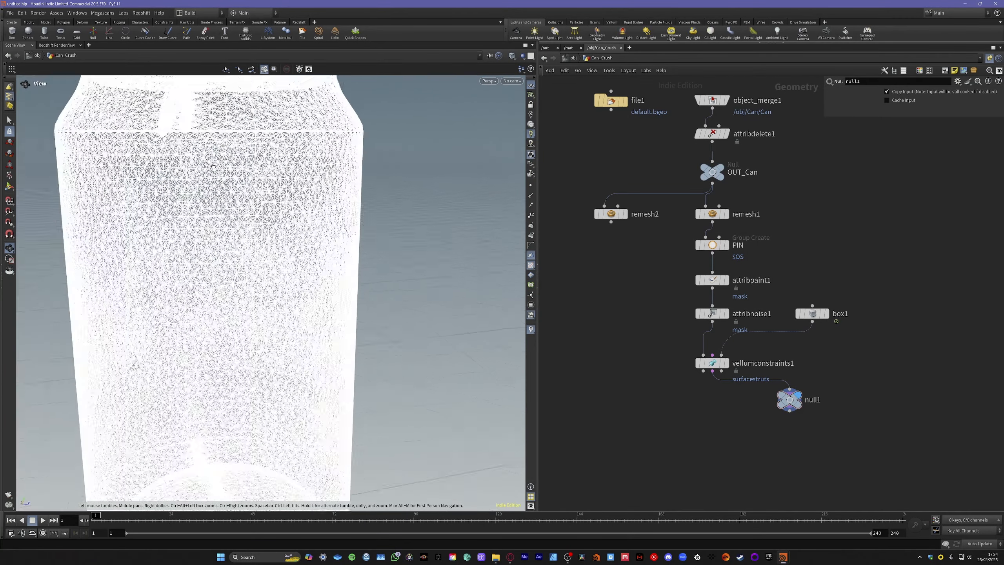
pyautogui.moveTo(252, 291); pyautogui.dragTo(312, 278)
pyautogui.moveTo(312, 279); pyautogui.dragTo(305, 295, button='middle')
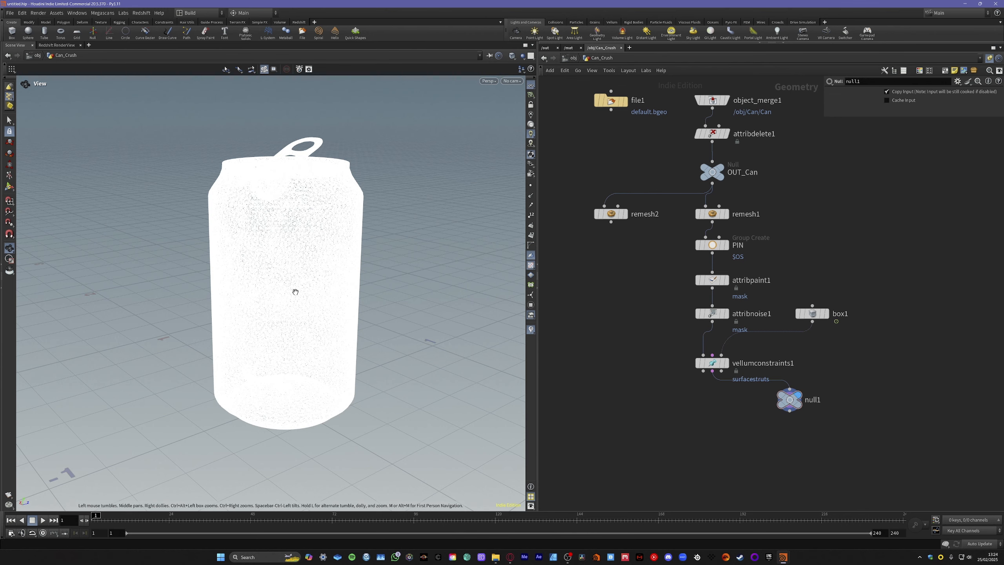
pyautogui.moveTo(277, 279); pyautogui.dragTo(312, 276)
pyautogui.moveTo(284, 270); pyautogui.dragTo(315, 283, button='middle')
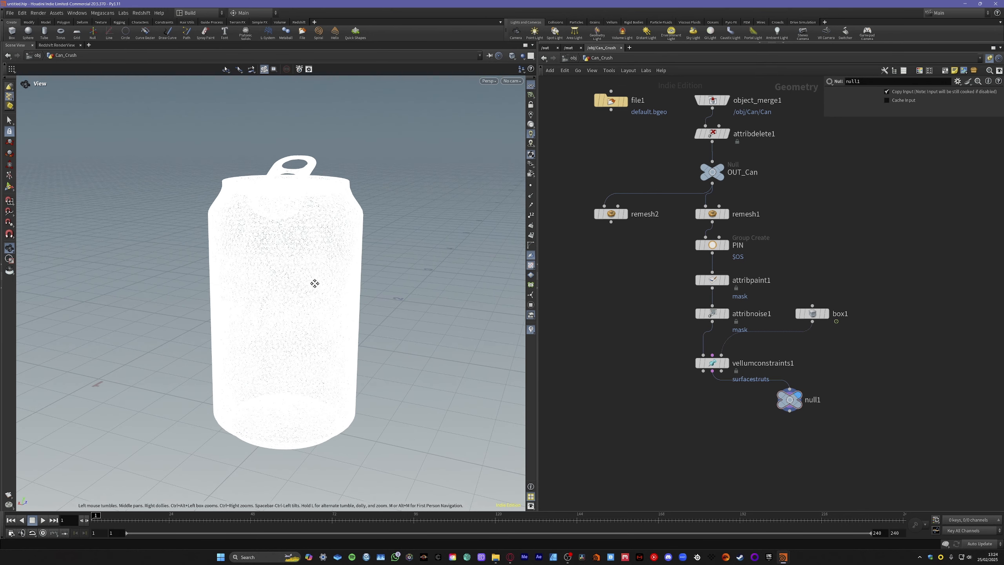
pyautogui.moveTo(315, 283)
pyautogui.mouseDown()
pyautogui.moveTo(289, 280)
pyautogui.moveTo(328, 287)
pyautogui.mouseUp()
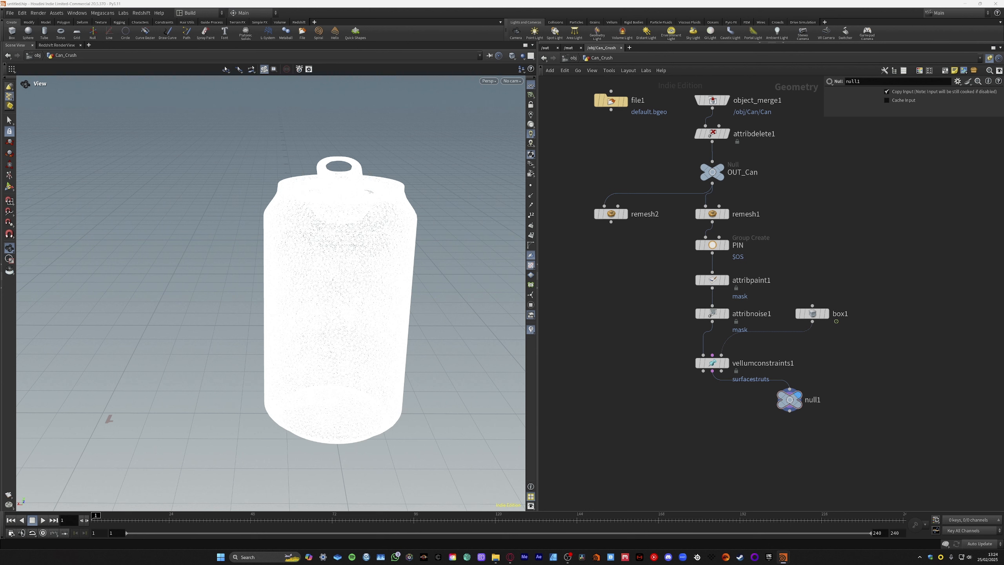
# Assign the PIN group as the constraints' pin points and move the null farther from the Vellum Constraints node
pyautogui.click(708, 365)
pyautogui.click(987, 231)
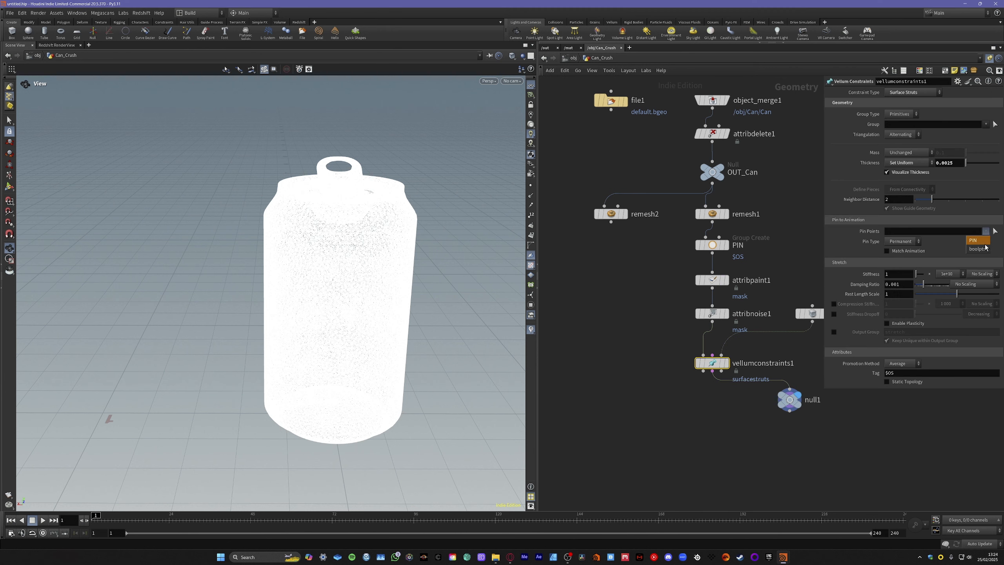
pyautogui.click(974, 234)
pyautogui.click(720, 453)
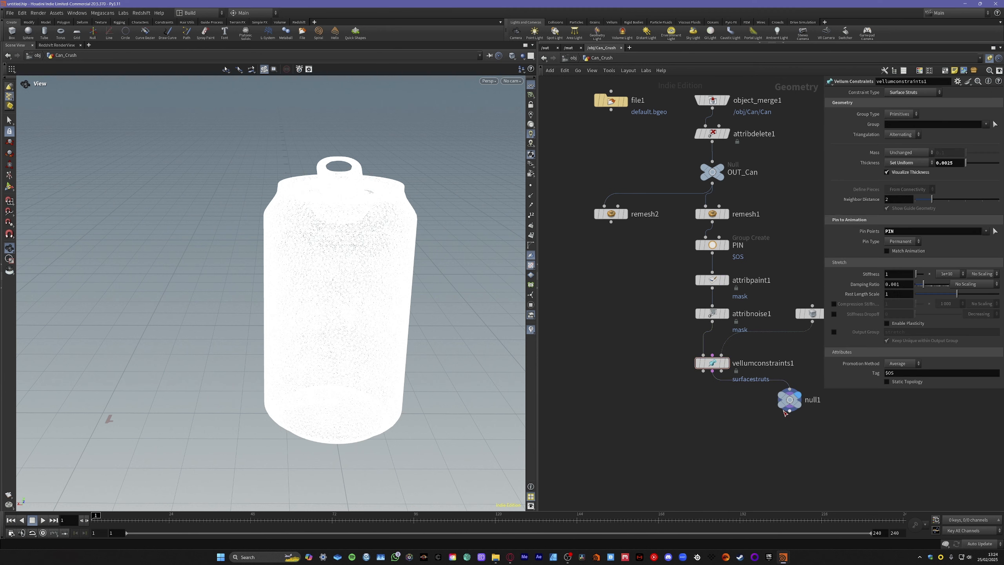
pyautogui.moveTo(785, 413); pyautogui.dragTo(808, 432)
pyautogui.moveTo(764, 441); pyautogui.dragTo(706, 449, button='middle')
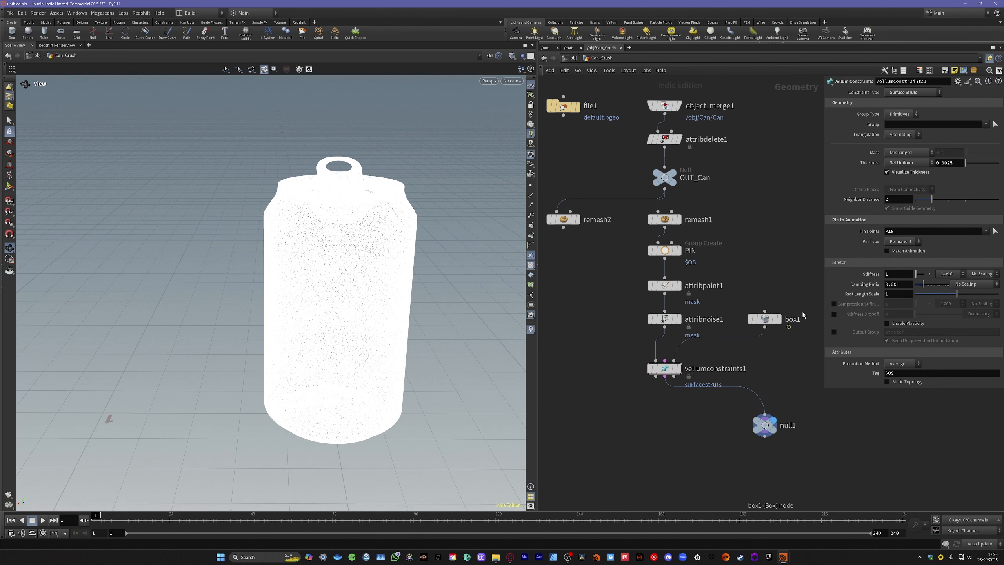
# Switch the constraints' mass to Calculate Uniform and set the density to 1
pyautogui.click(922, 153)
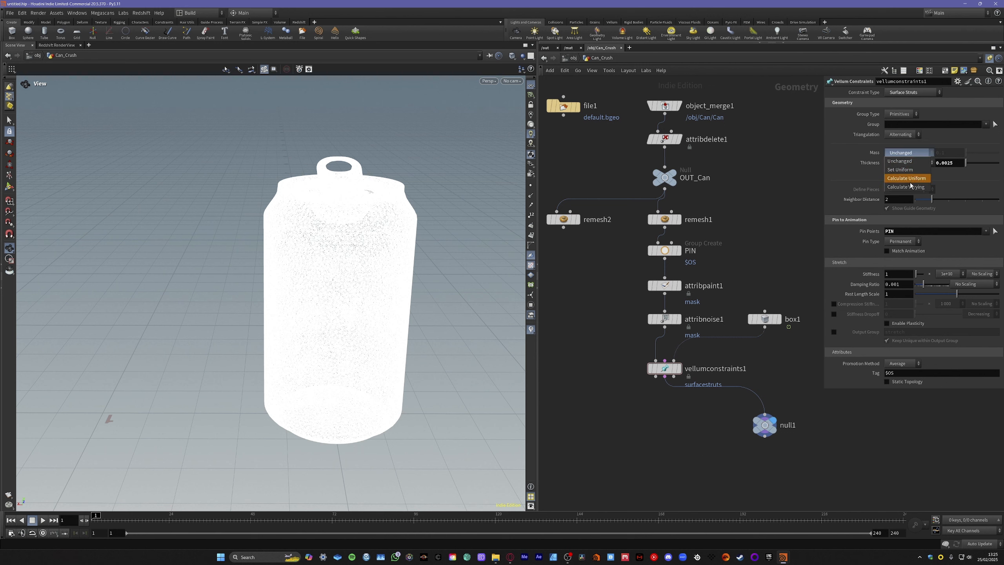
pyautogui.click(906, 178)
pyautogui.moveTo(902, 164); pyautogui.dragTo(878, 164)
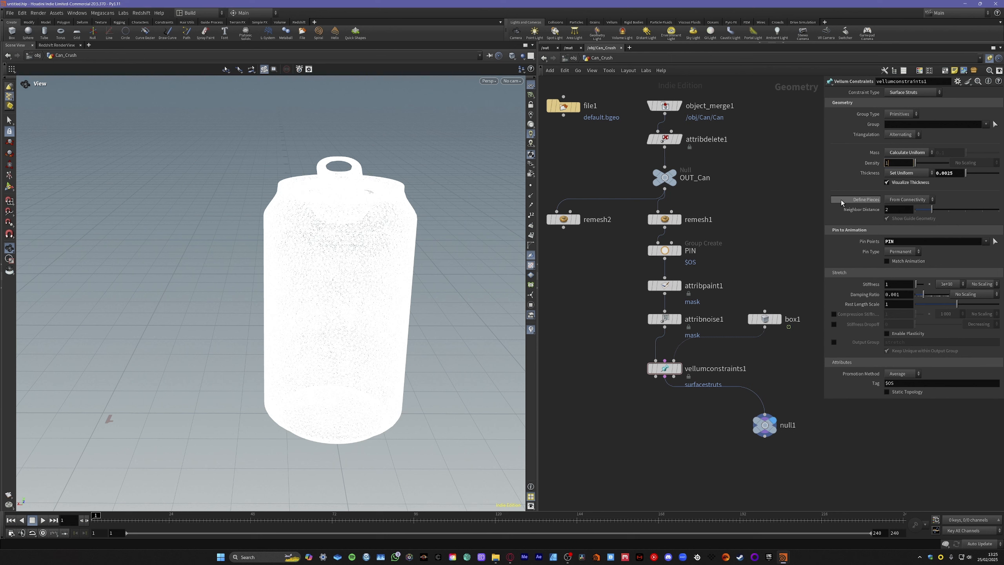
pyautogui.write('1')
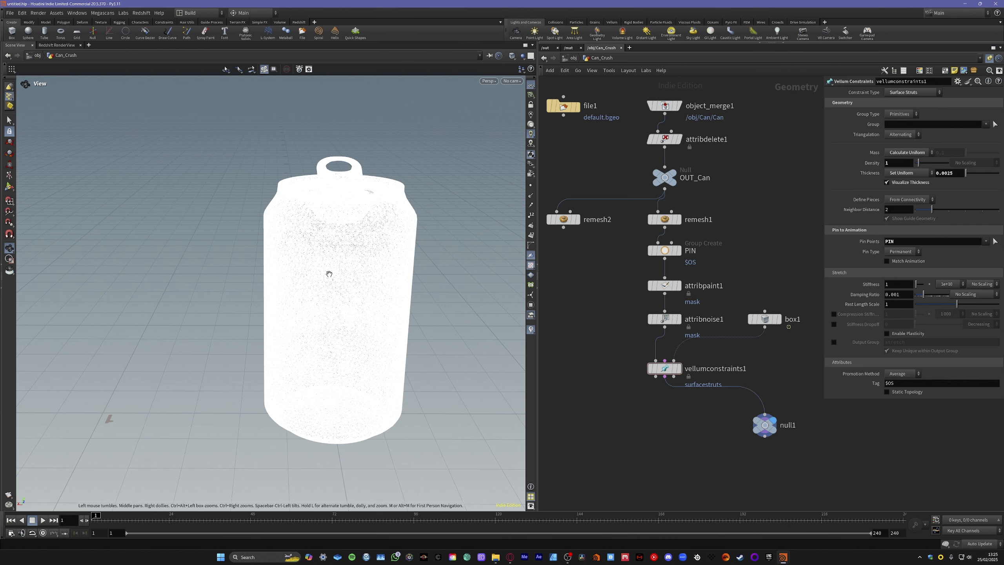
# Set the Surface Struts constraints' neighbor distance to 4 and examine the struts around the can
pyautogui.moveTo(325, 274); pyautogui.dragTo(350, 279)
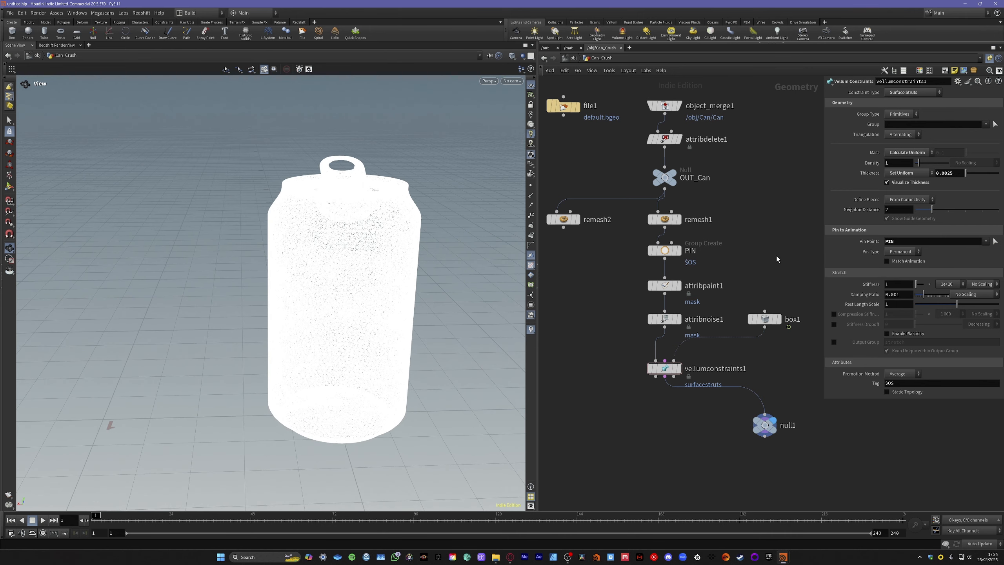
pyautogui.click(895, 210)
pyautogui.write('4')
pyautogui.press('Return')
pyautogui.moveTo(445, 237); pyautogui.dragTo(336, 247)
pyautogui.scroll(10, 418, 249)
pyautogui.scroll(-10, 335, 248)
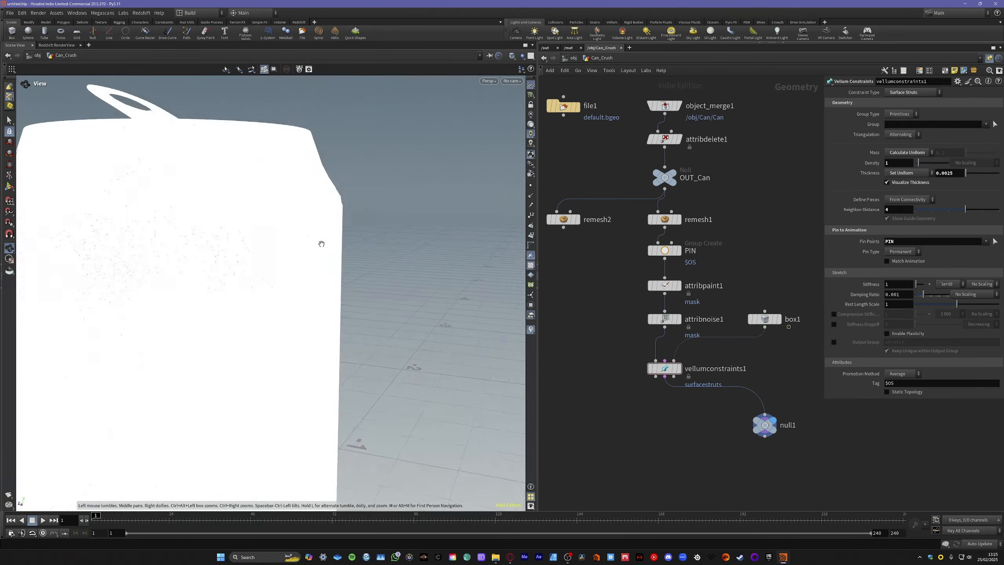
pyautogui.moveTo(293, 301); pyautogui.dragTo(315, 282, button='middle')
pyautogui.moveTo(310, 283); pyautogui.dragTo(325, 283)
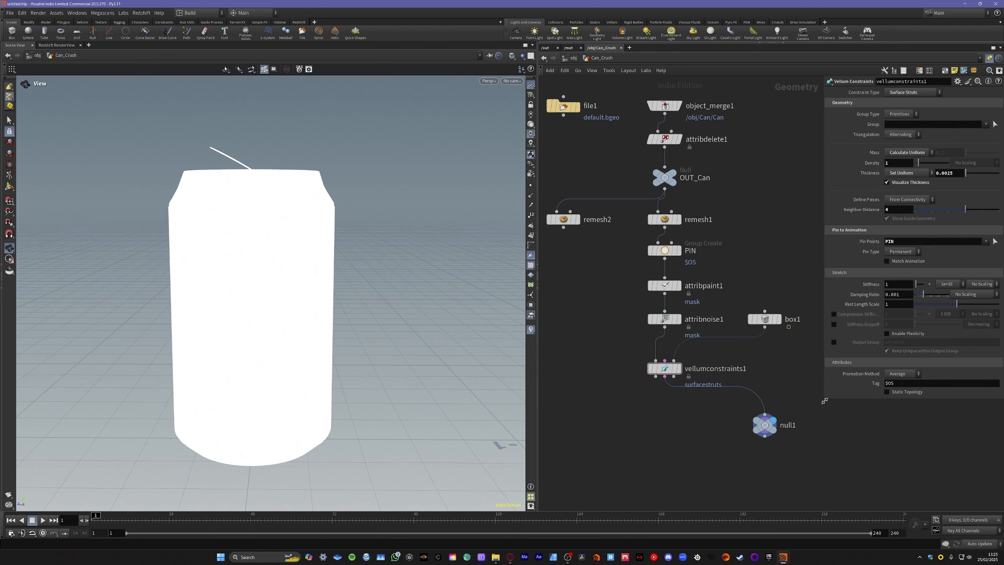
# Scale the strut constraints' stretch stiffness by attribute, using the mask attribute
pyautogui.moveTo(824, 402); pyautogui.dragTo(779, 403)
pyautogui.moveTo(661, 487); pyautogui.dragTo(607, 476, button='middle')
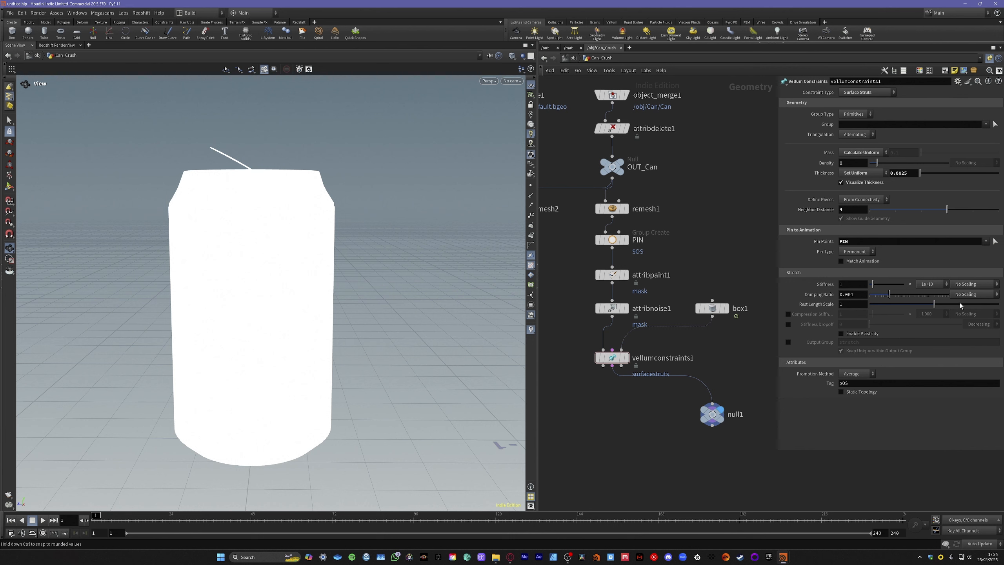
pyautogui.click(967, 284)
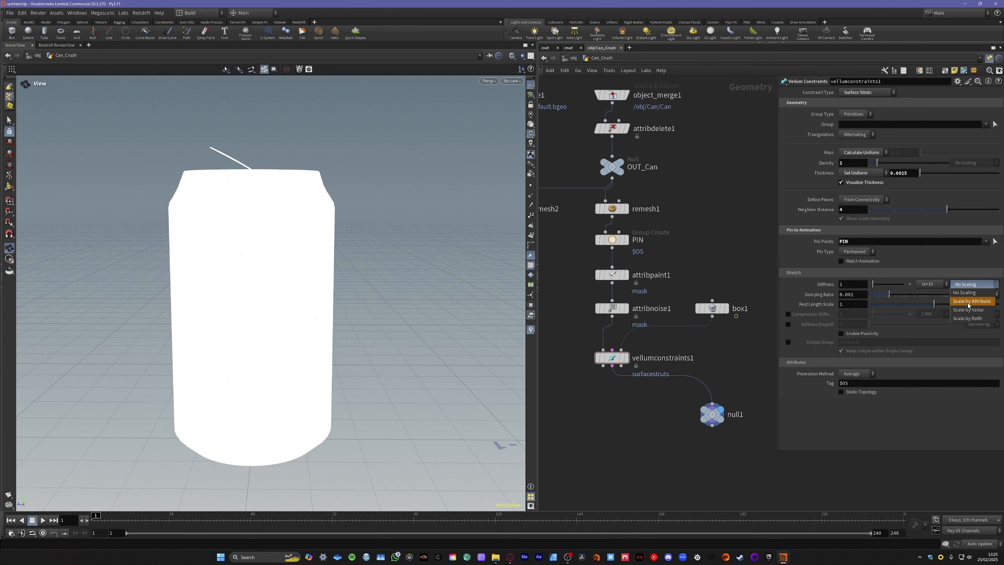
pyautogui.click(971, 301)
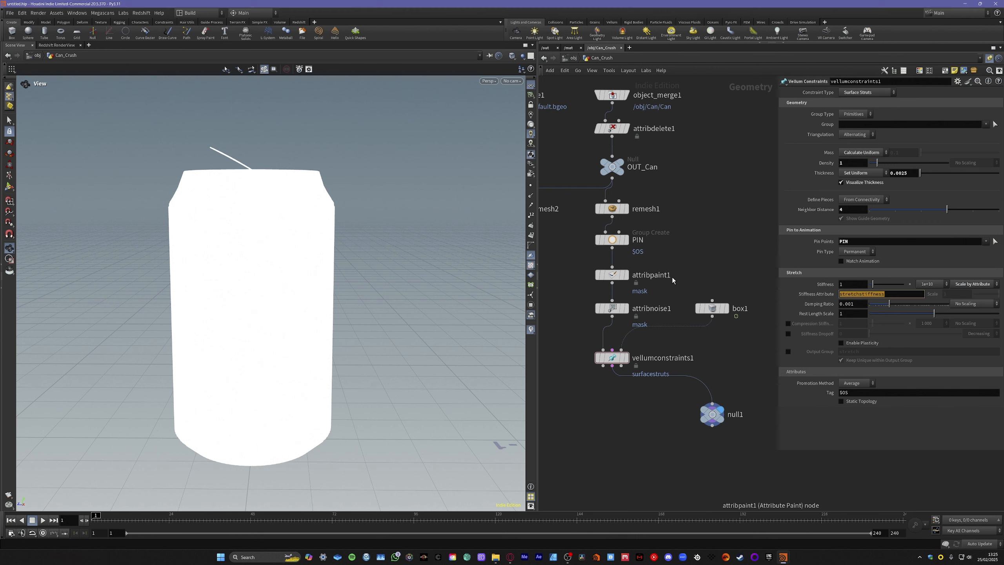
pyautogui.write('mask')
pyautogui.press('Return')
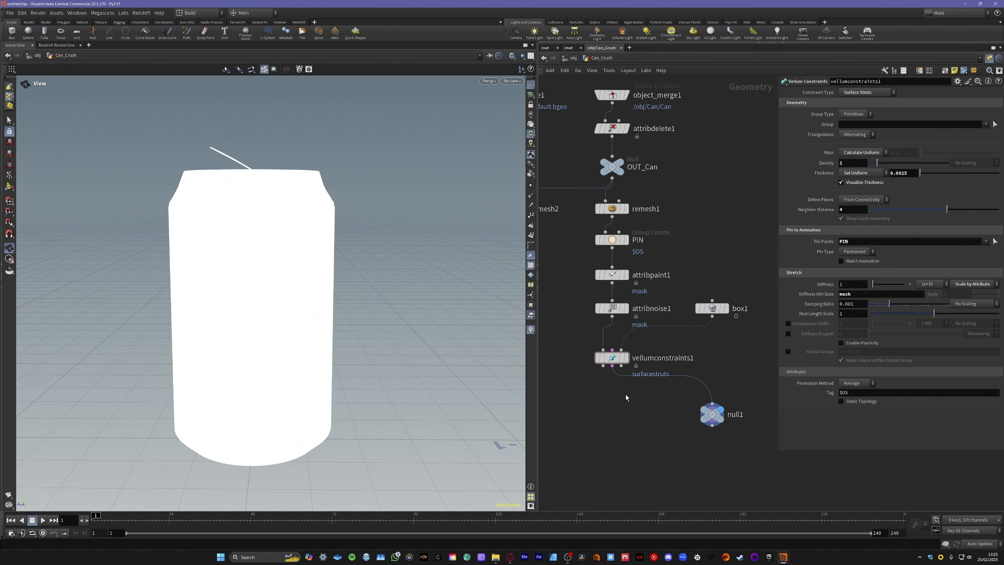
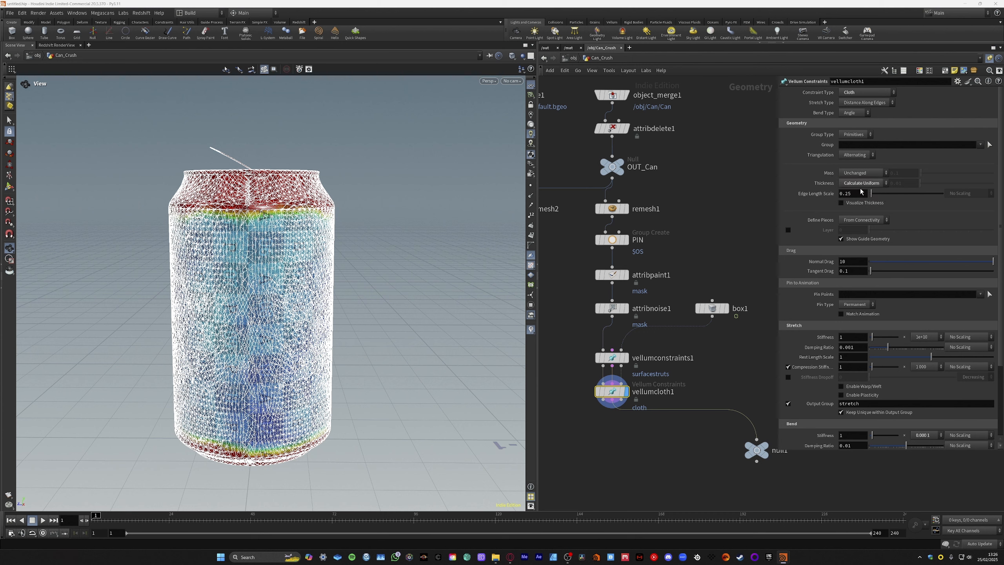
# Set the cloth constraints' thickness to Unchanged and assign the PIN group as their pin points
pyautogui.click(860, 182)
pyautogui.click(856, 192)
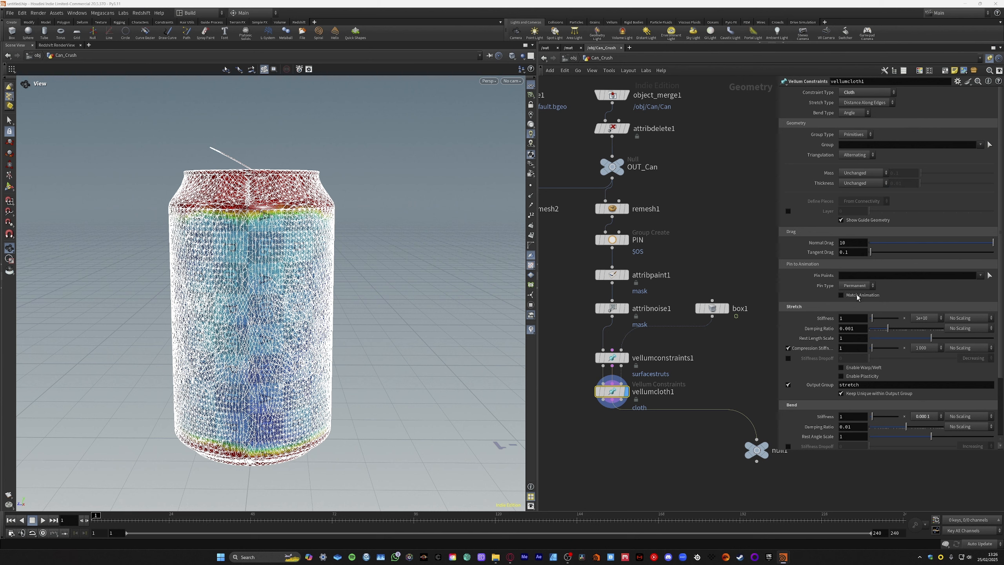
pyautogui.click(981, 276)
pyautogui.click(988, 292)
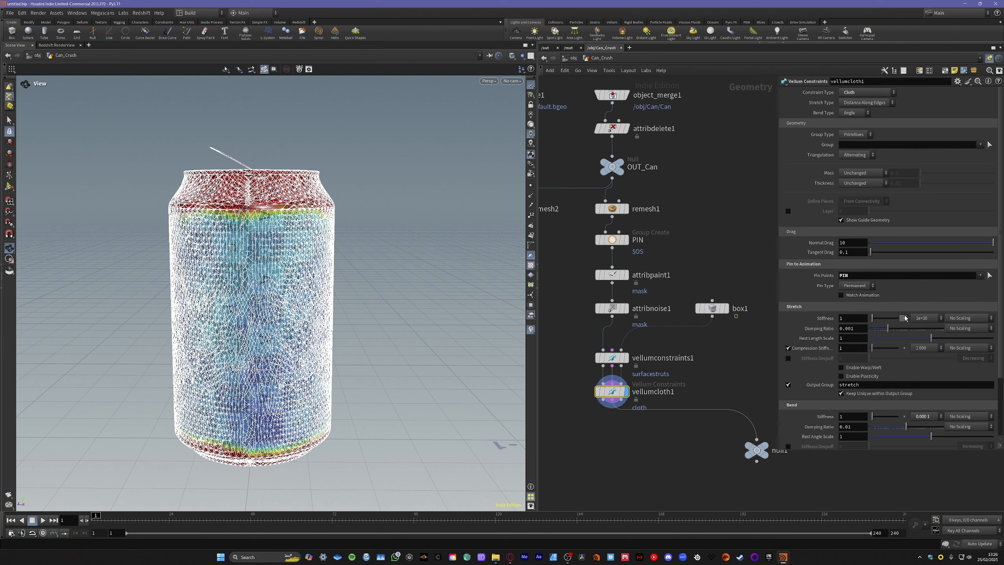
# Scale the cloth constraints' stretch stiffness by attribute, using the mask attribute
pyautogui.click(981, 319)
pyautogui.click(973, 329)
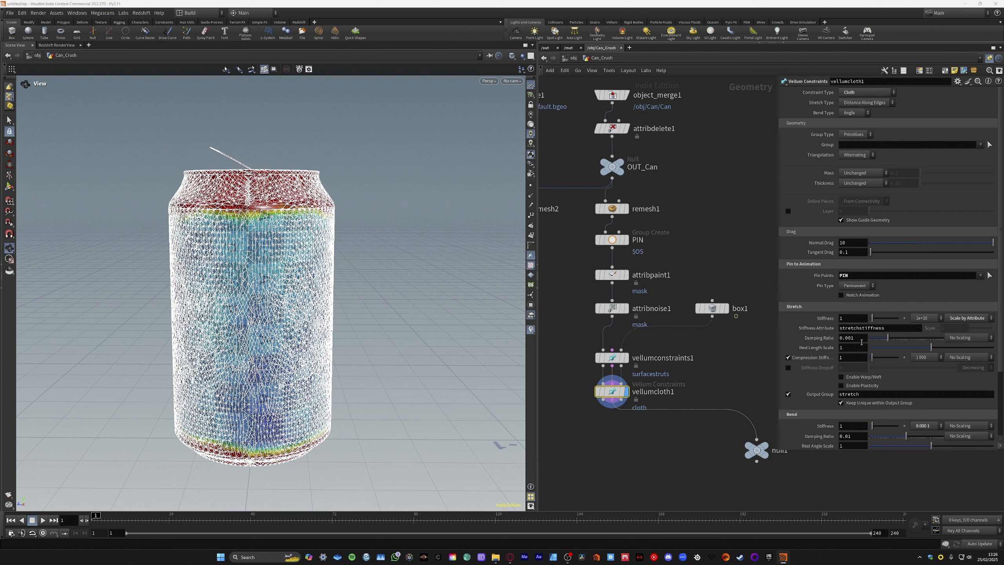
pyautogui.doubleClick(888, 330)
pyautogui.write('mask')
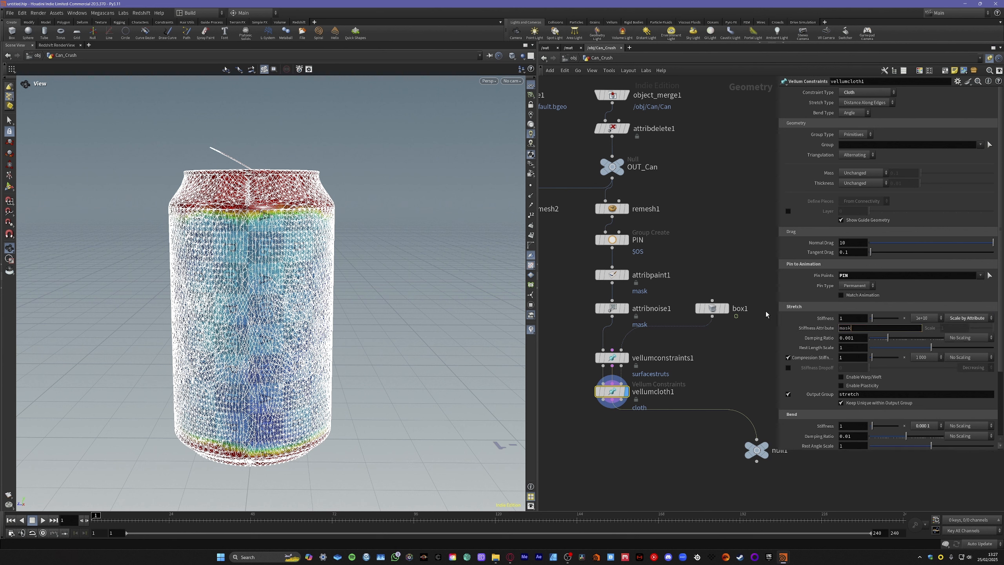
pyautogui.press('Return')
# Scale the cloth constraints' bend stiffness by attribute, using the mask attribute
pyautogui.click(965, 426)
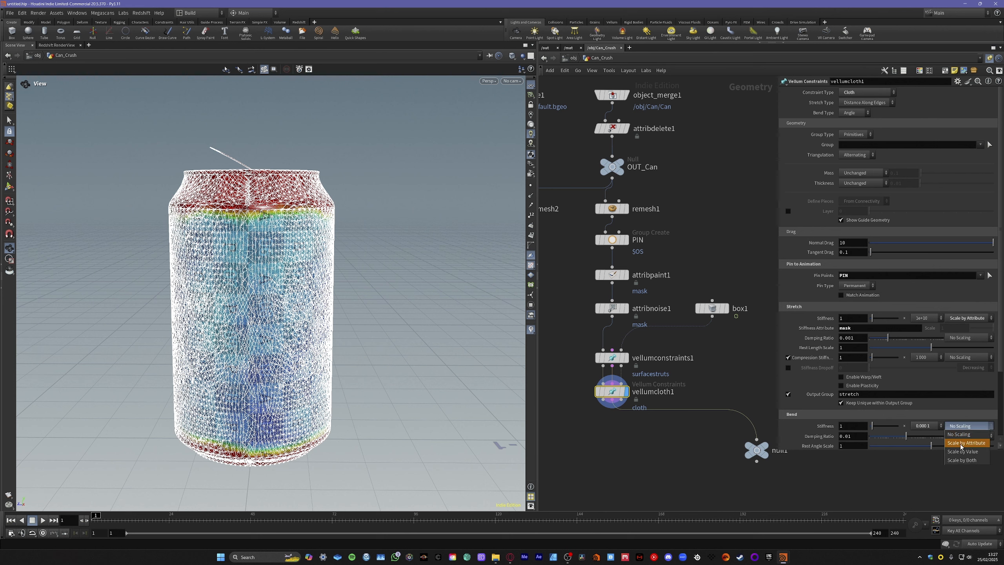
pyautogui.click(964, 443)
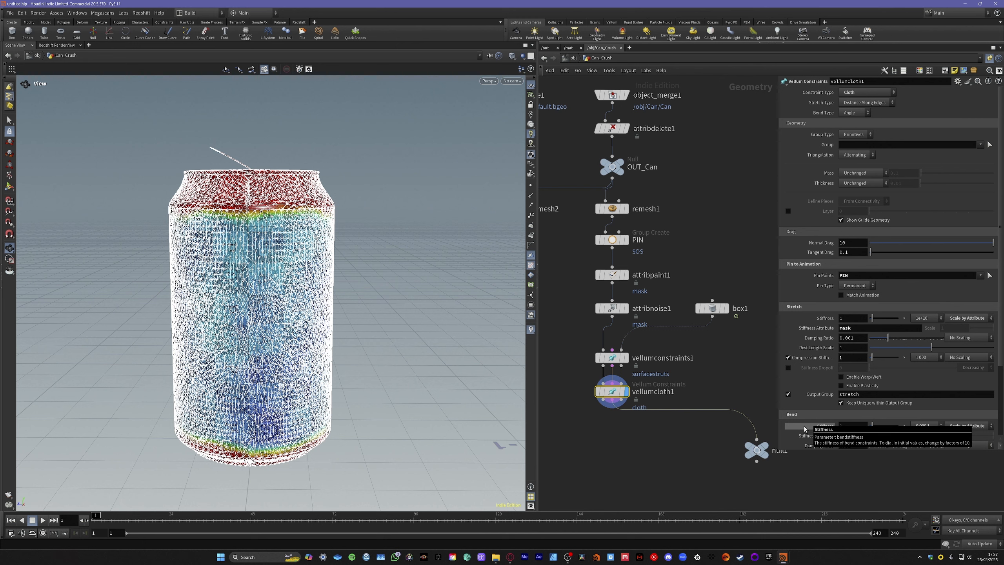
pyautogui.moveTo(804, 469); pyautogui.dragTo(805, 411, button='middle')
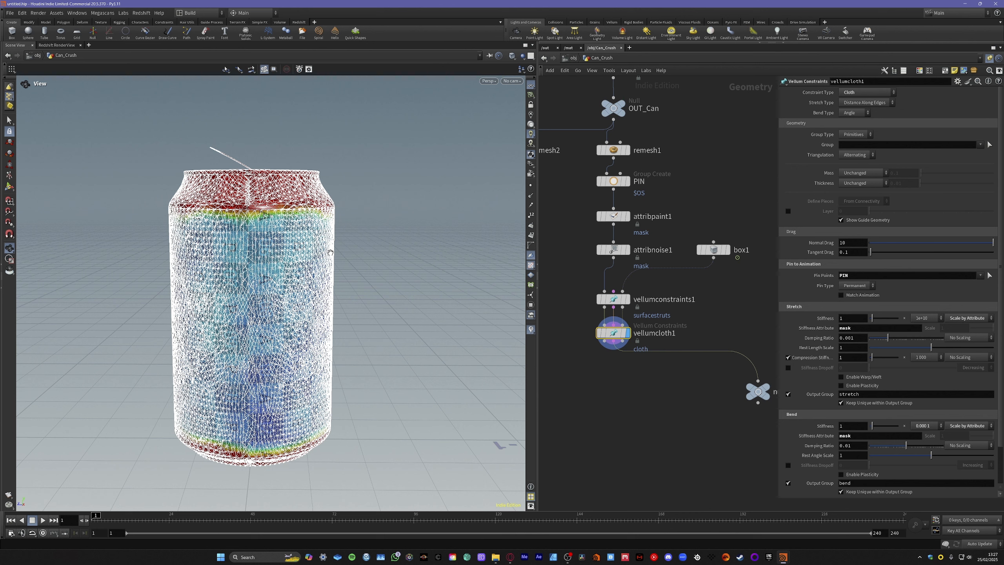
# Enable stretch plasticity on the cloth constraints with threshold 0.01, rate 10 and hardening 1000
pyautogui.click(842, 386)
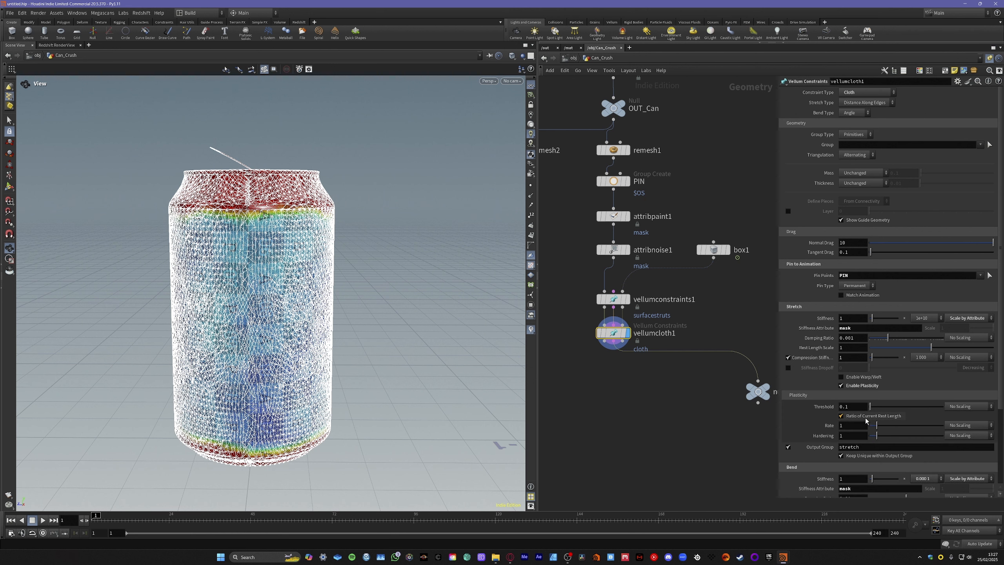
pyautogui.click(847, 406)
pyautogui.write('0')
pyautogui.press('Tab')
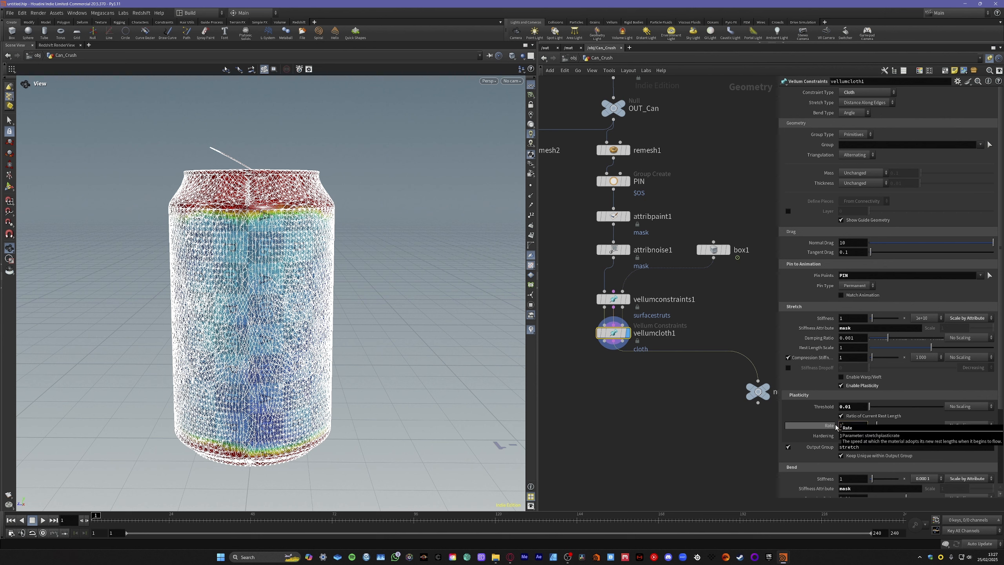
pyautogui.press('Tab')
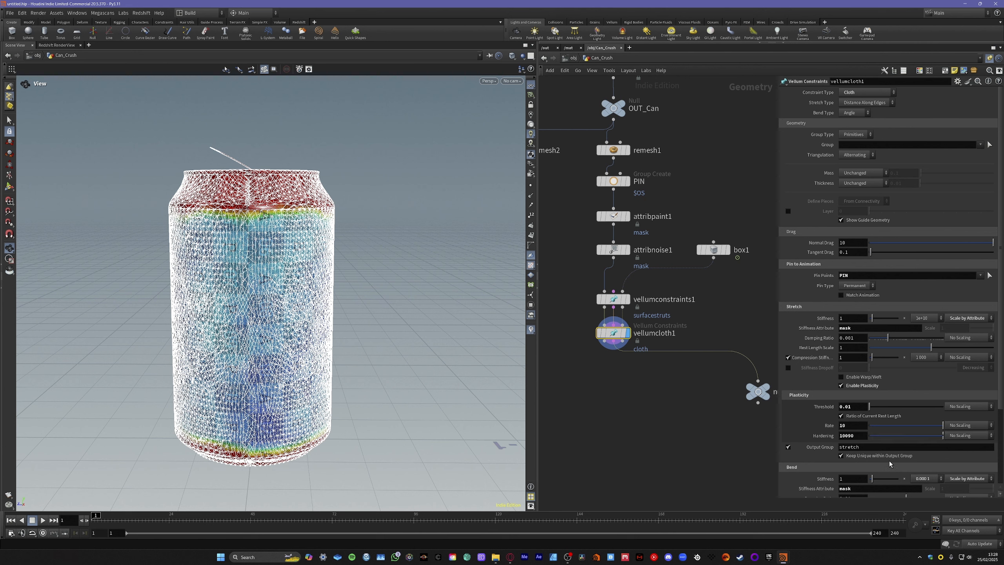
pyautogui.click(853, 435)
pyautogui.press('BackSpace')
pyautogui.press('Return')
# Enable bend plasticity with threshold 0.1, rate 10 and hardening 1000, and set the stretch compression stiffness multiplier to 1e+10
pyautogui.scroll(-5, 886, 446)
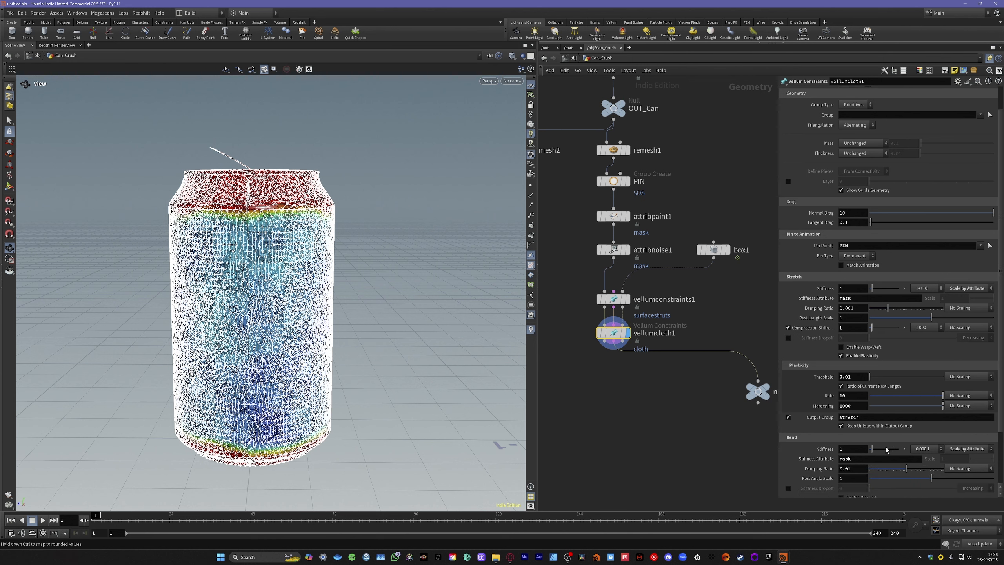
pyautogui.click(842, 433)
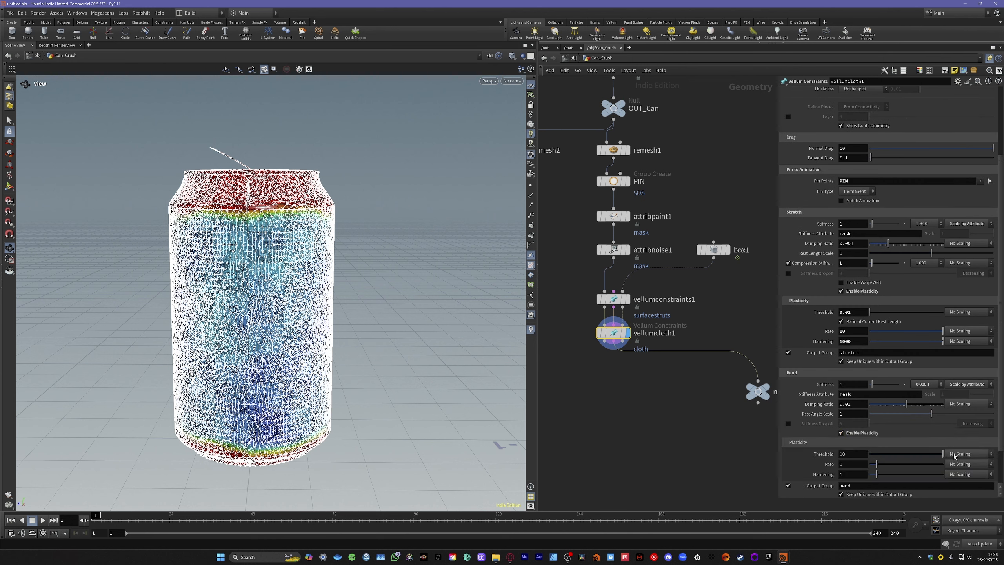
pyautogui.click(850, 454)
pyautogui.write('0.1')
pyautogui.doubleClick(854, 465)
pyautogui.click(912, 262)
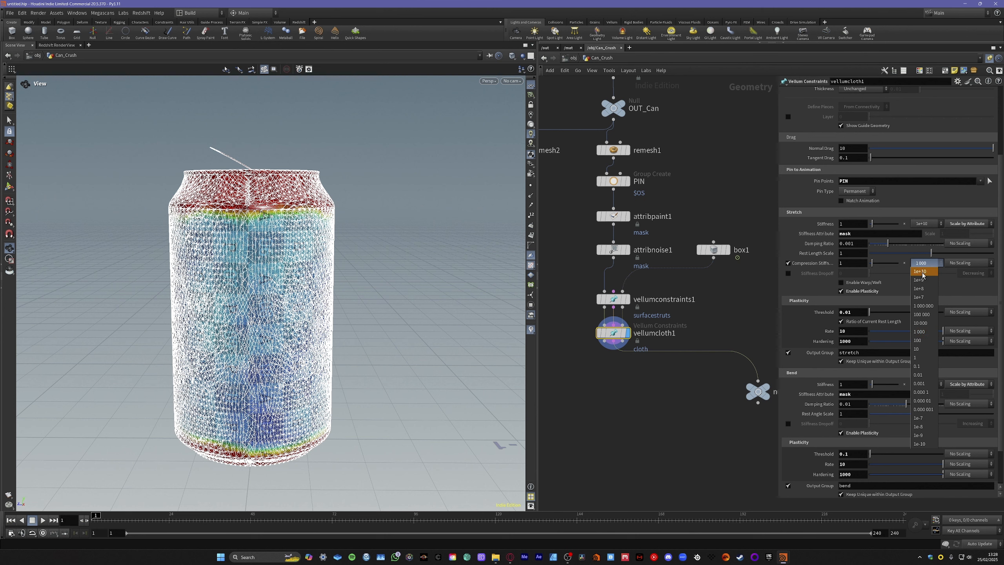
pyautogui.click(921, 269)
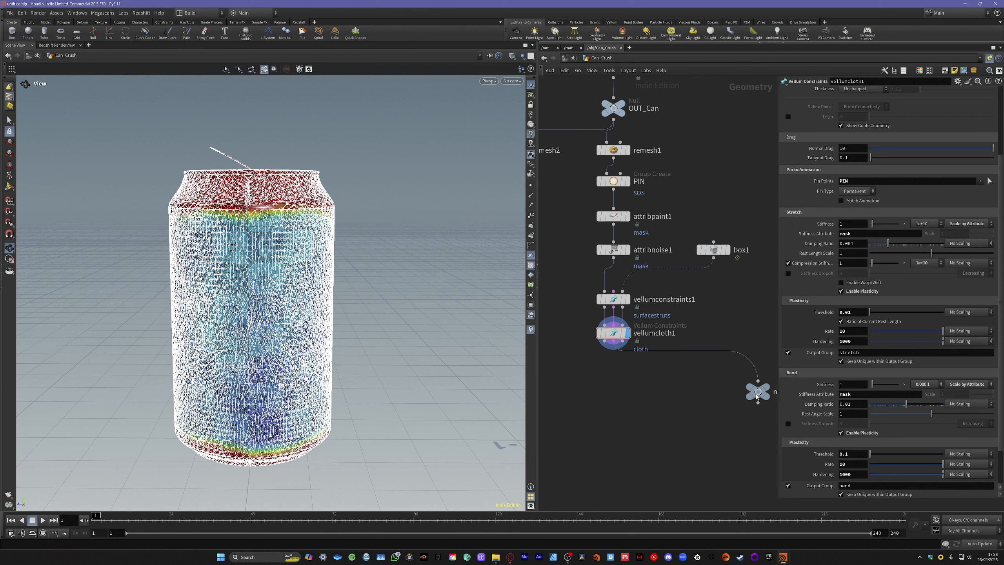
# Add a Vellum Solver below the cloth constraints with all three streams wired in, and display it
pyautogui.moveTo(756, 394); pyautogui.dragTo(753, 421)
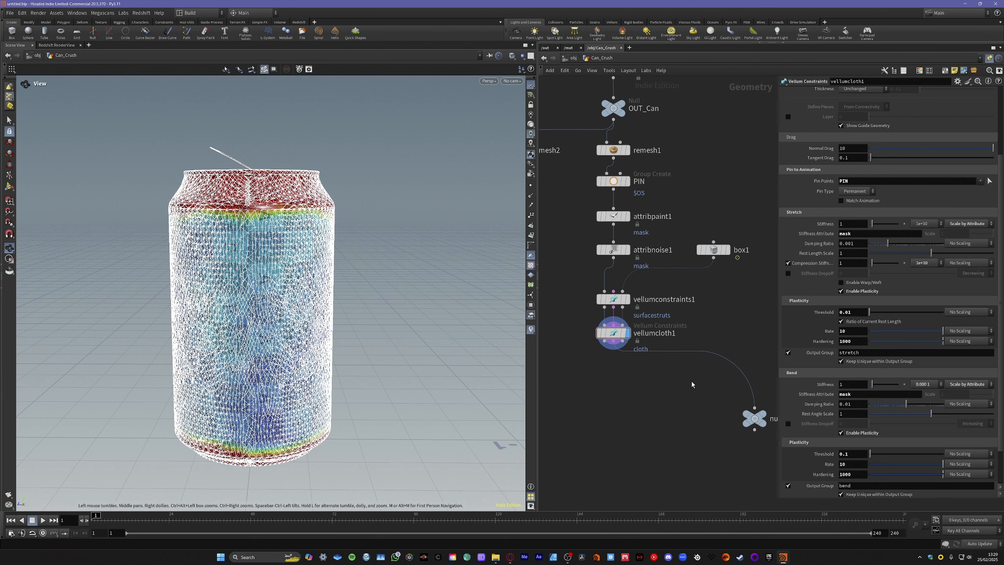
pyautogui.press('Tab')
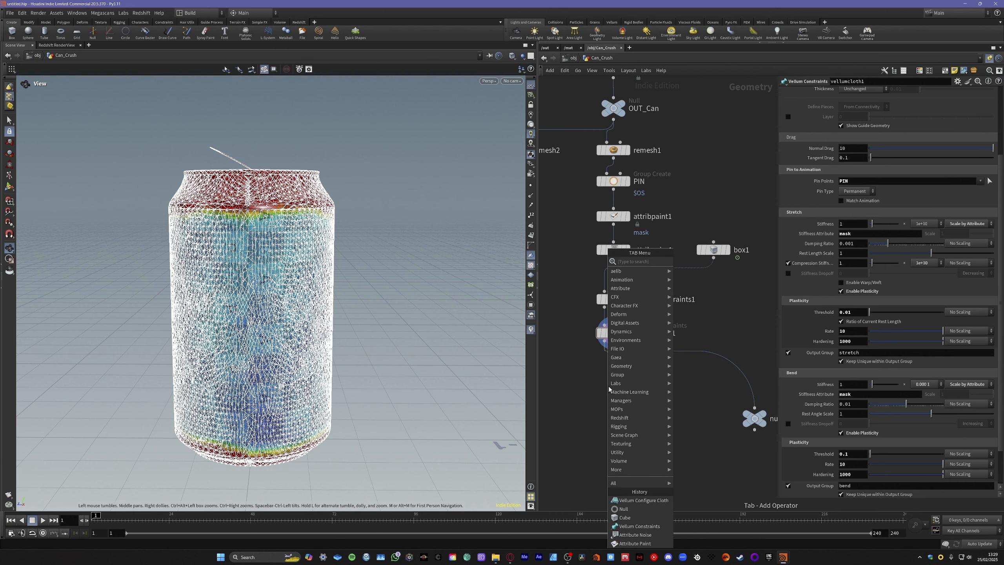
pyautogui.write('vellum so')
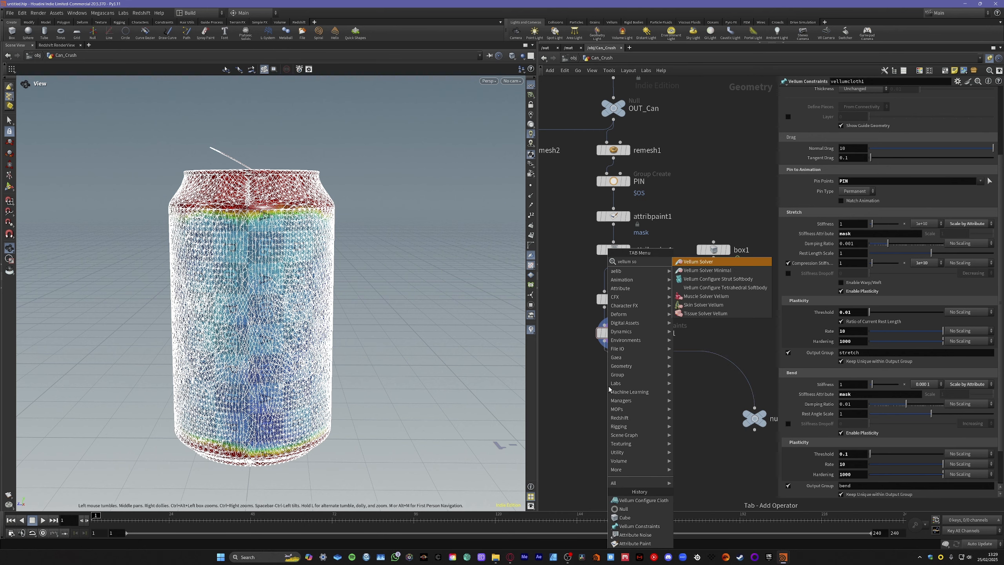
pyautogui.write('lver')
pyautogui.press('Return')
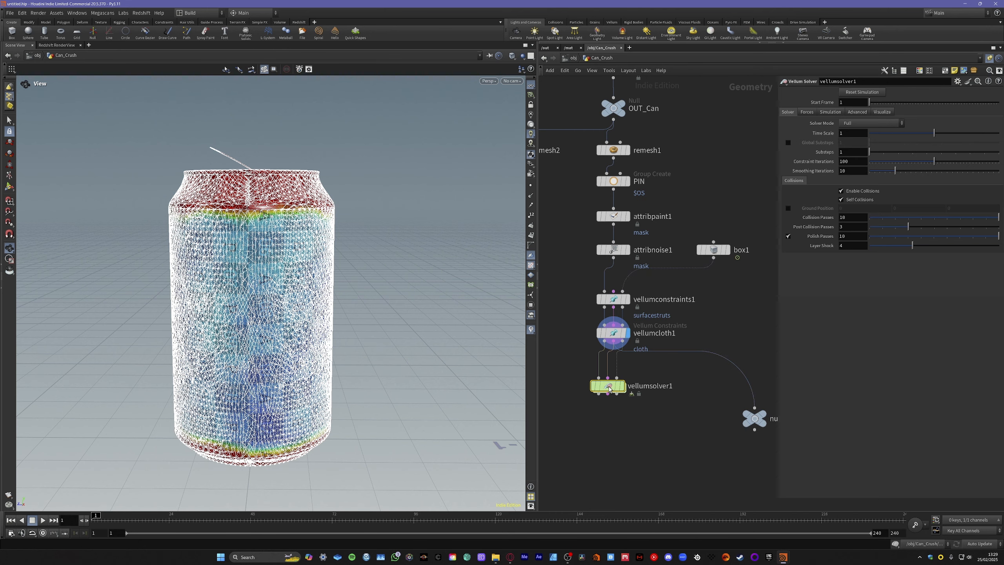
pyautogui.click(615, 384)
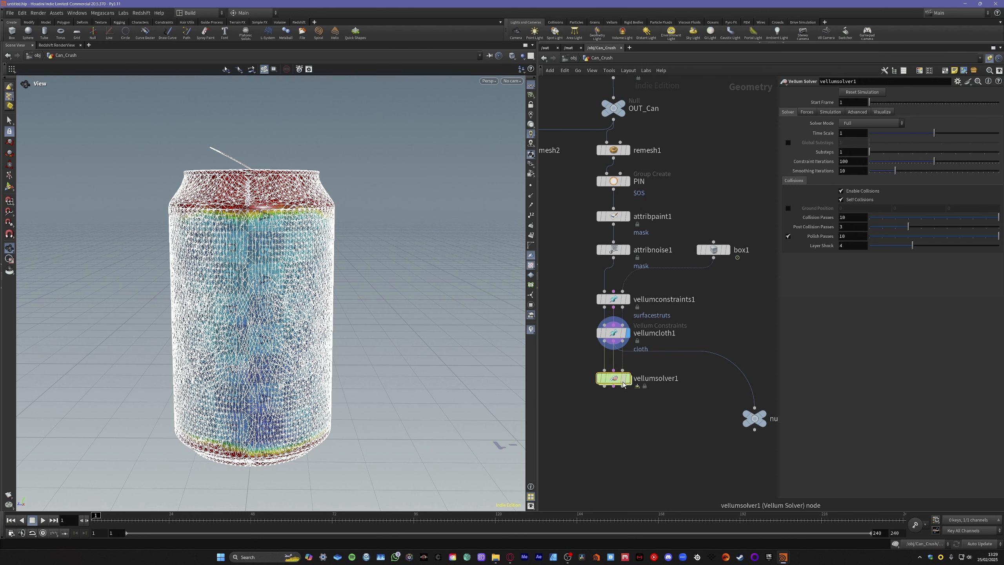
pyautogui.moveTo(617, 382)
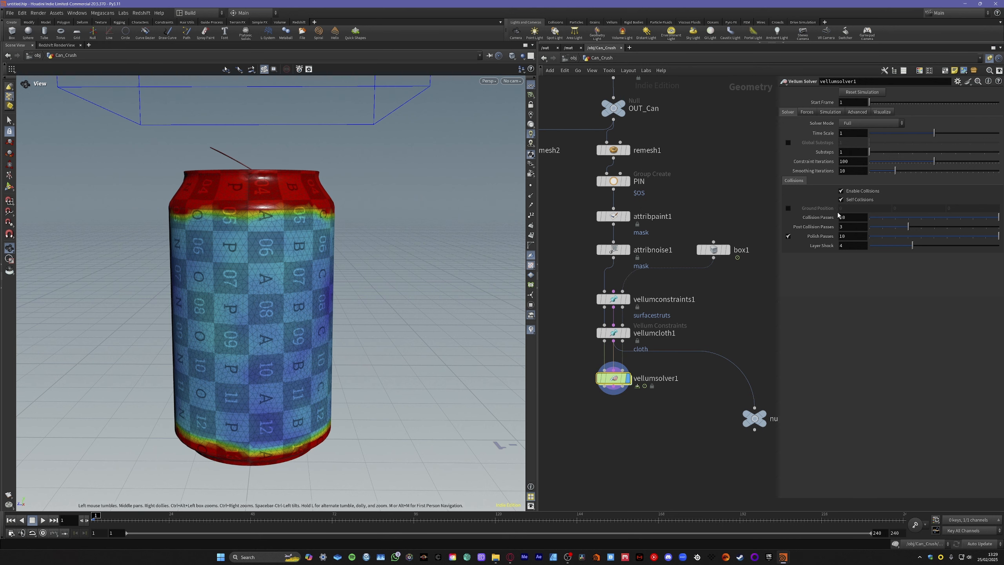
# Adjust the Vellum Solver's substeps and set its vertical gravity to 0
pyautogui.doubleClick(846, 153)
pyautogui.click(807, 112)
pyautogui.click(917, 122)
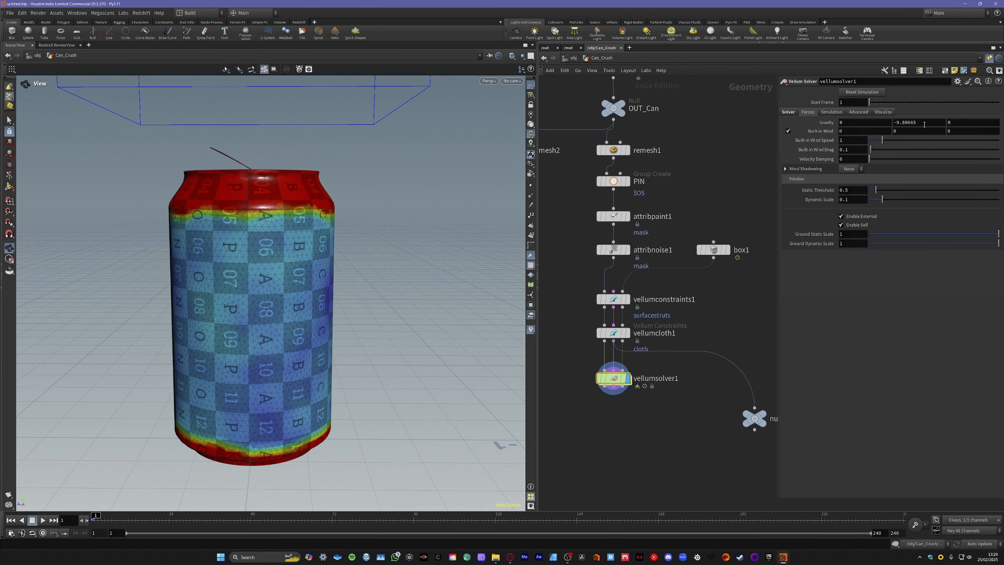
pyautogui.write('0')
pyautogui.press('Return')
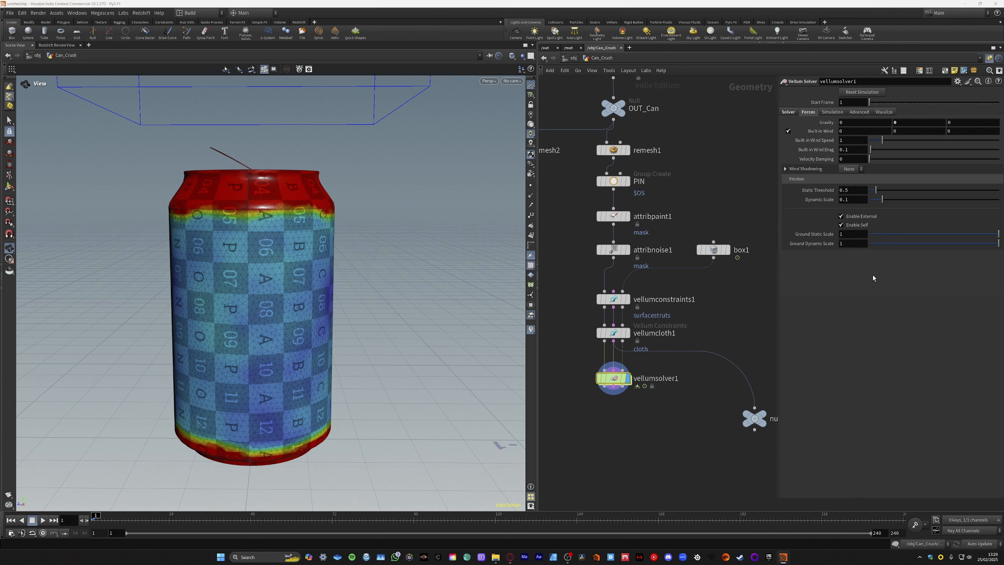
# Adjust the Vellum Solver's friction static threshold and dynamic scale
pyautogui.click(850, 191)
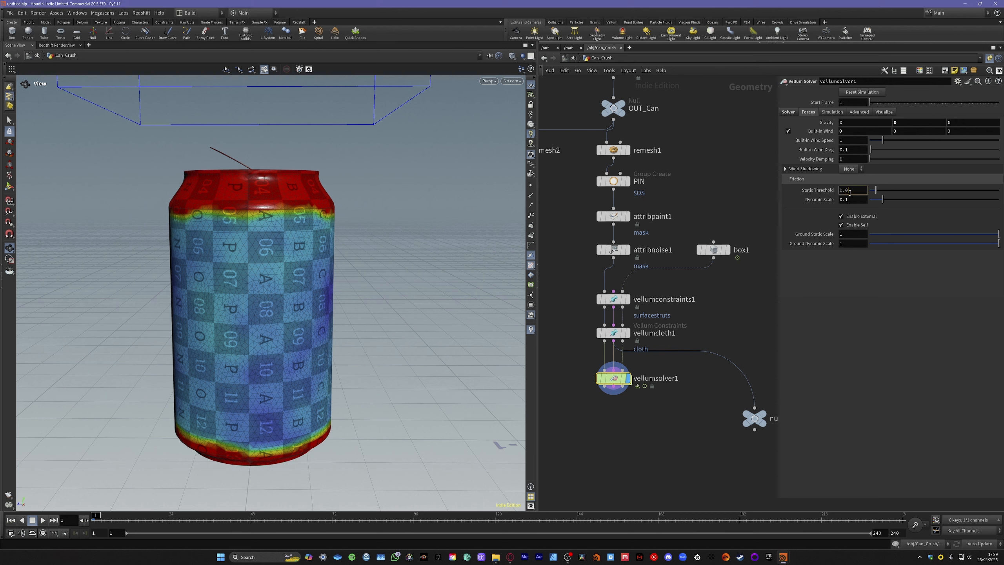
pyautogui.press('Return')
pyautogui.click(852, 199)
pyautogui.press('Return')
# Open the integration order choices in the Vellum Solver's advanced settings
pyautogui.click(833, 112)
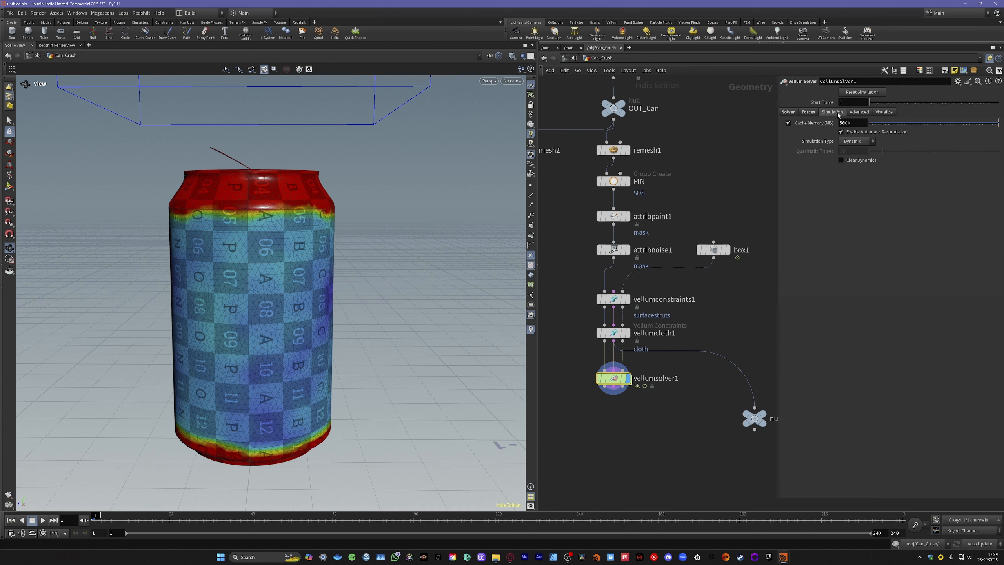
pyautogui.click(860, 111)
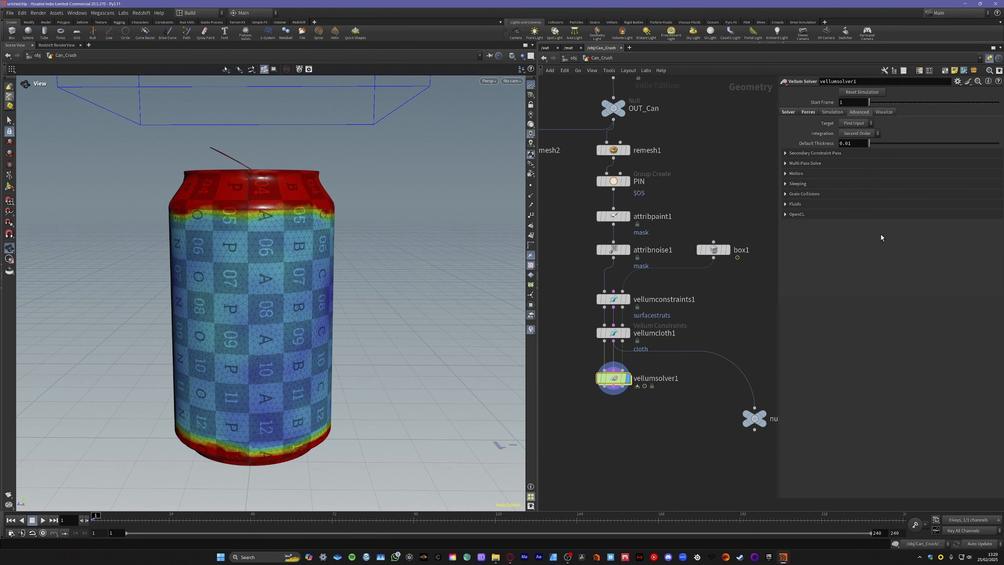
pyautogui.click(852, 135)
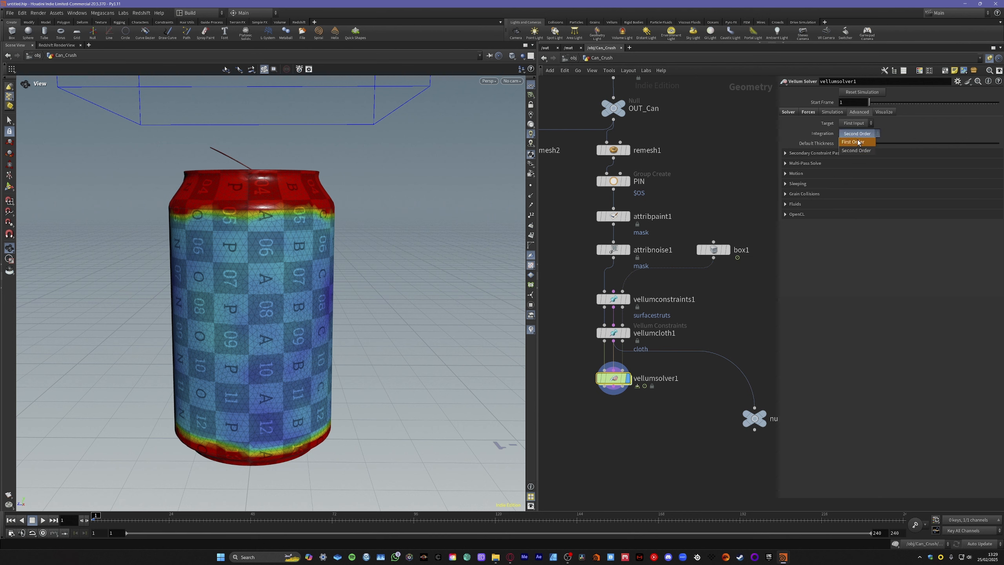
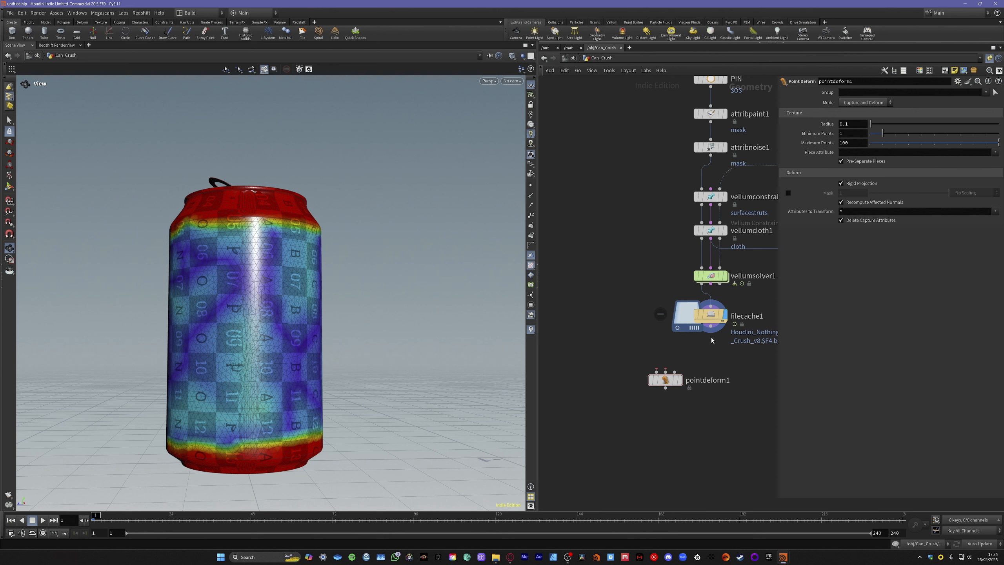
# Wire filecache1 into pointdeform1's deformed point lattice input and remesh1 into its rest point lattice input
pyautogui.click(712, 326)
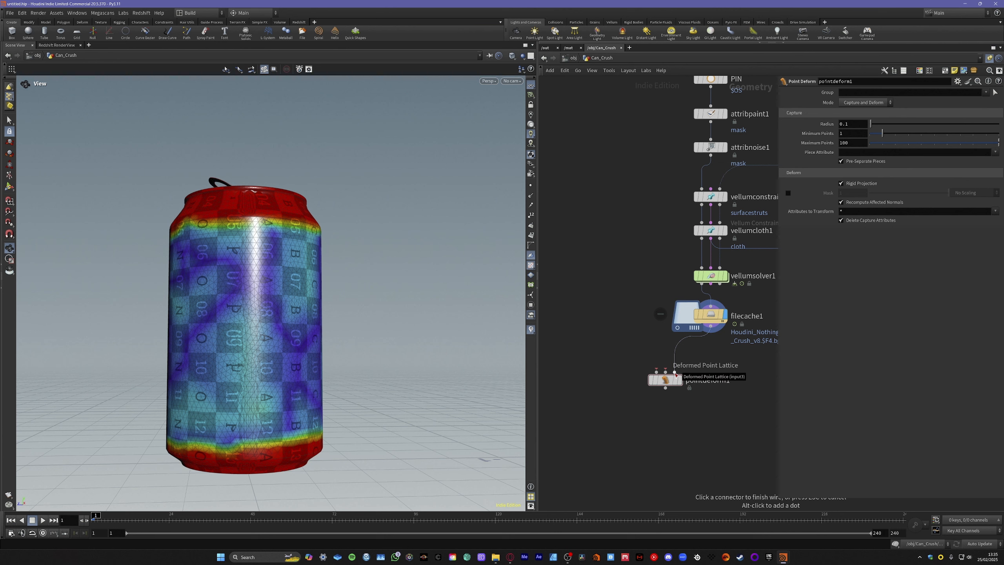
pyautogui.click(676, 373)
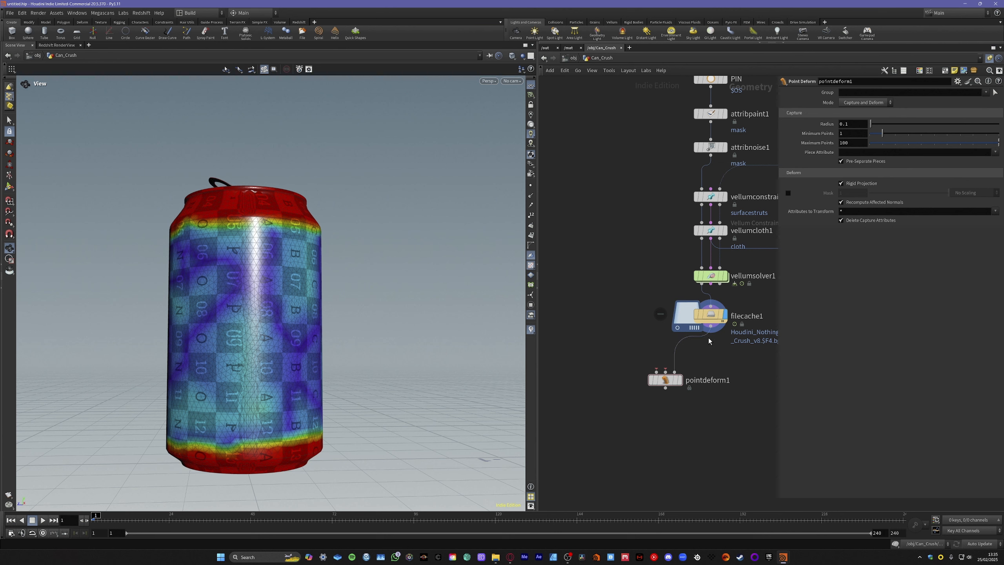
pyautogui.click(680, 318)
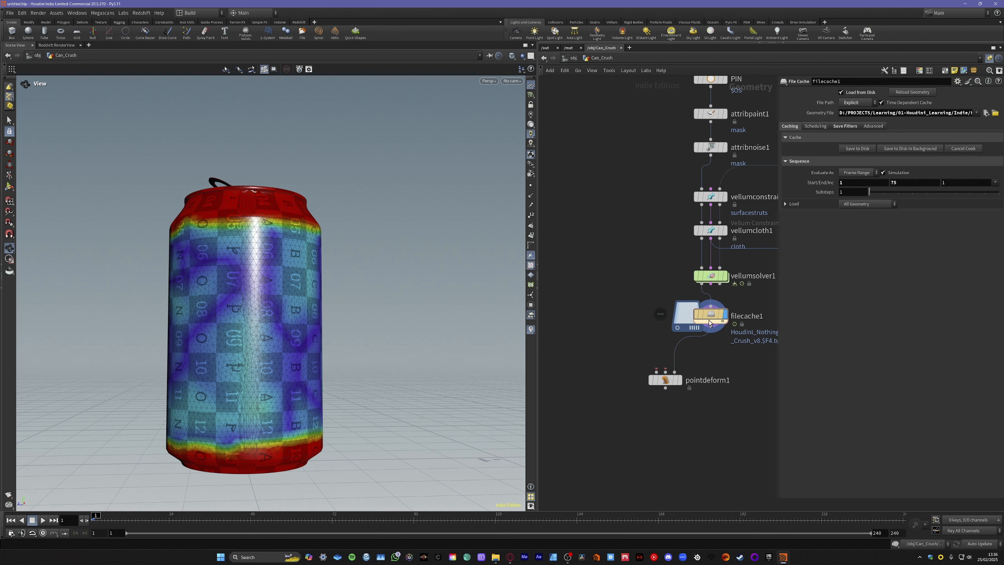
pyautogui.moveTo(698, 313)
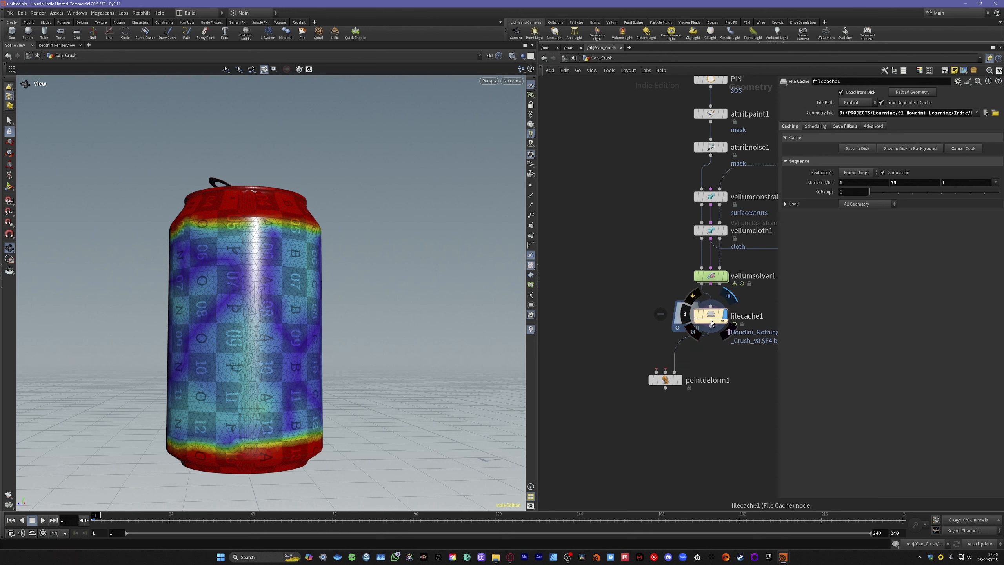
pyautogui.click(711, 327)
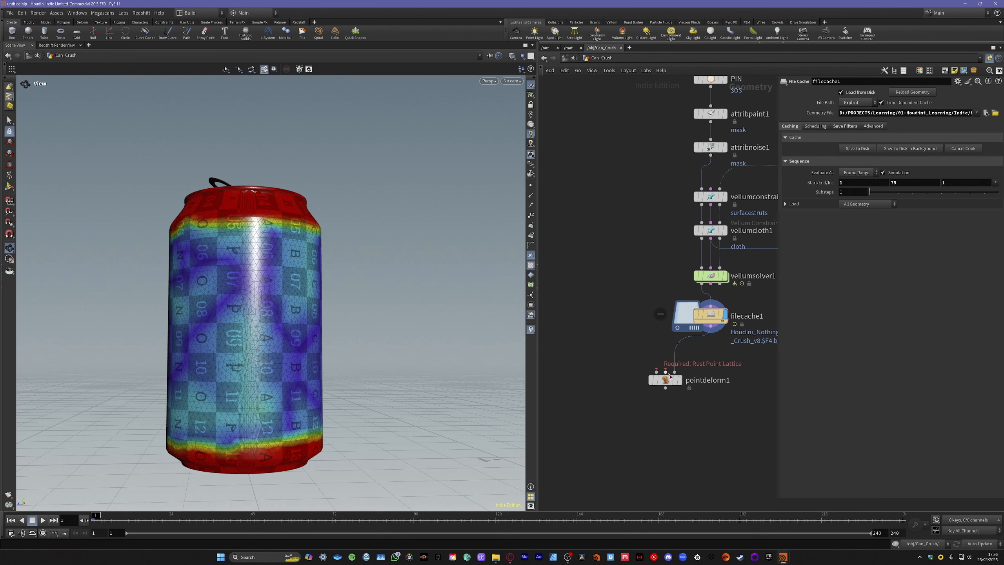
pyautogui.moveTo(666, 232); pyautogui.dragTo(662, 335, button='middle')
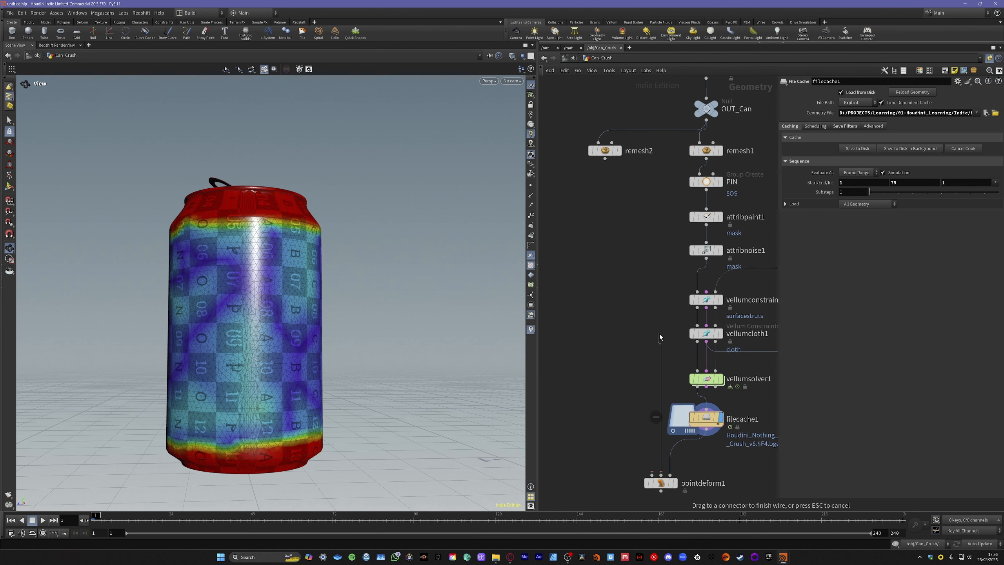
pyautogui.click(706, 159)
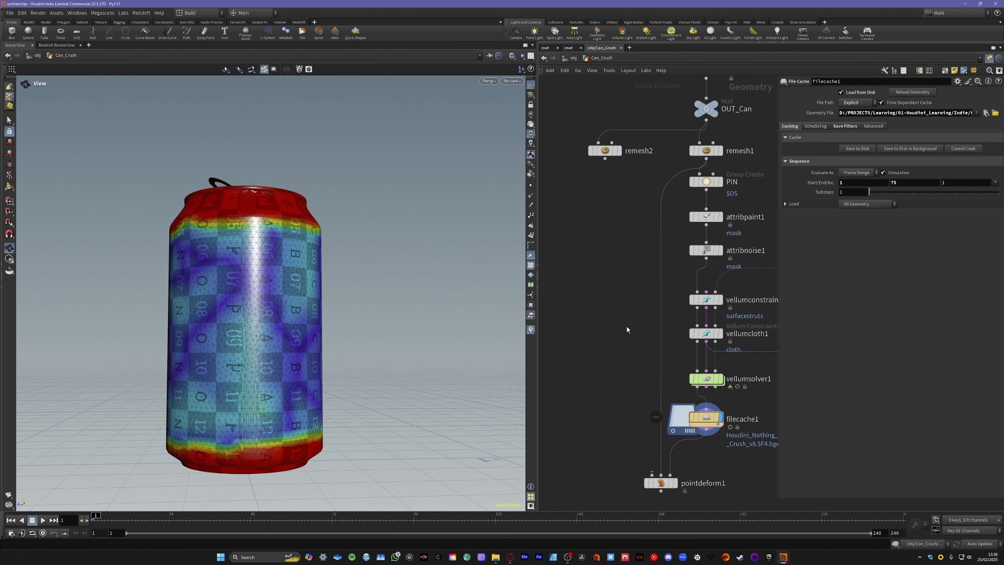
# Wire remesh2 into the first input of pointdeform1 as the geometry to deform
pyautogui.moveTo(709, 214); pyautogui.dragTo(709, 175, button='middle')
pyautogui.moveTo(613, 368); pyautogui.dragTo(617, 319, button='middle')
pyautogui.moveTo(664, 398); pyautogui.dragTo(653, 510, button='middle')
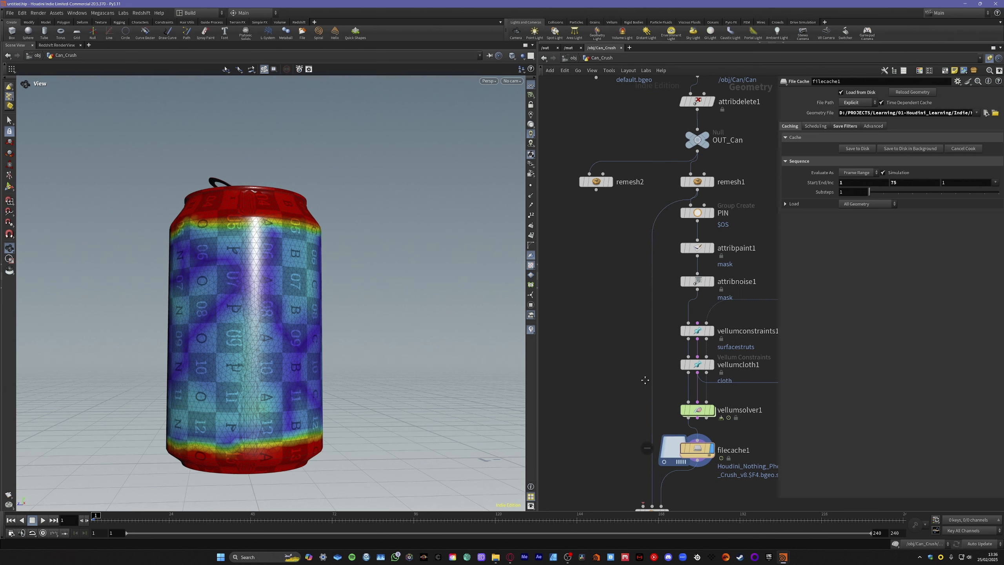
pyautogui.click(700, 183)
pyautogui.moveTo(702, 184)
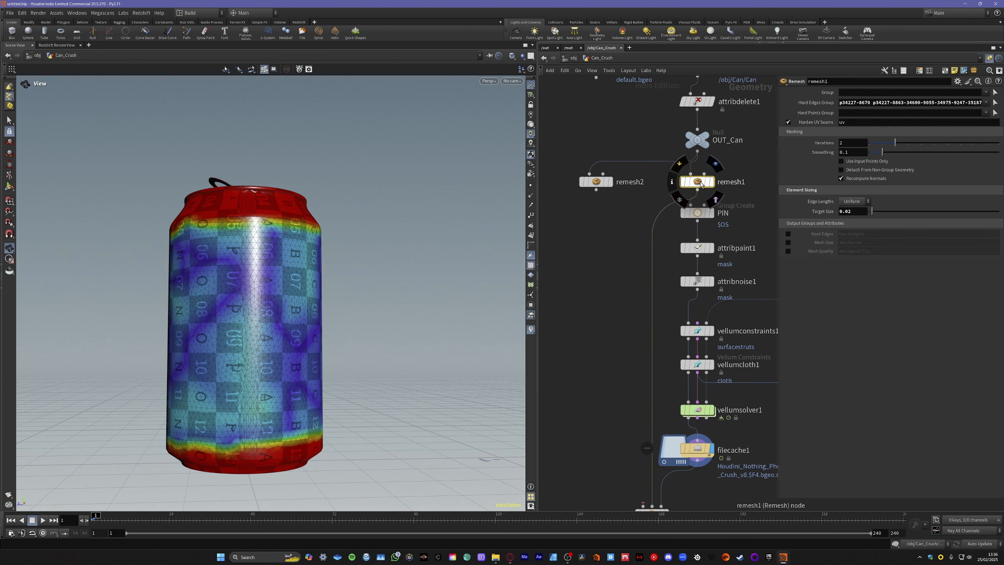
pyautogui.click(634, 259)
pyautogui.moveTo(618, 245); pyautogui.dragTo(634, 233, button='middle')
pyautogui.moveTo(615, 176); pyautogui.dragTo(597, 177)
pyautogui.click(597, 179)
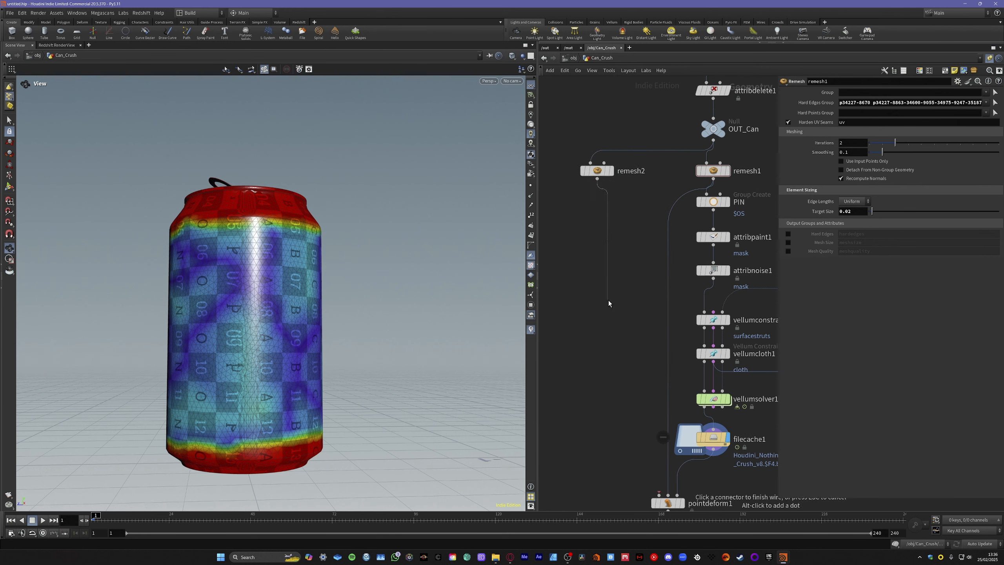
pyautogui.click(622, 389)
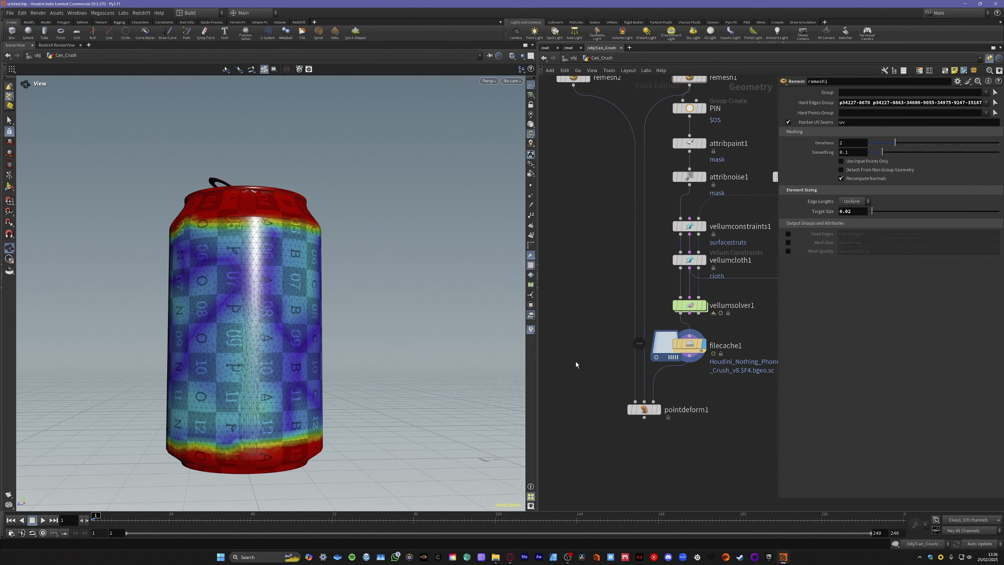
# Display pointdeform1 and bypass filecache1, with the timeline returned to frame 1
pyautogui.click(656, 409)
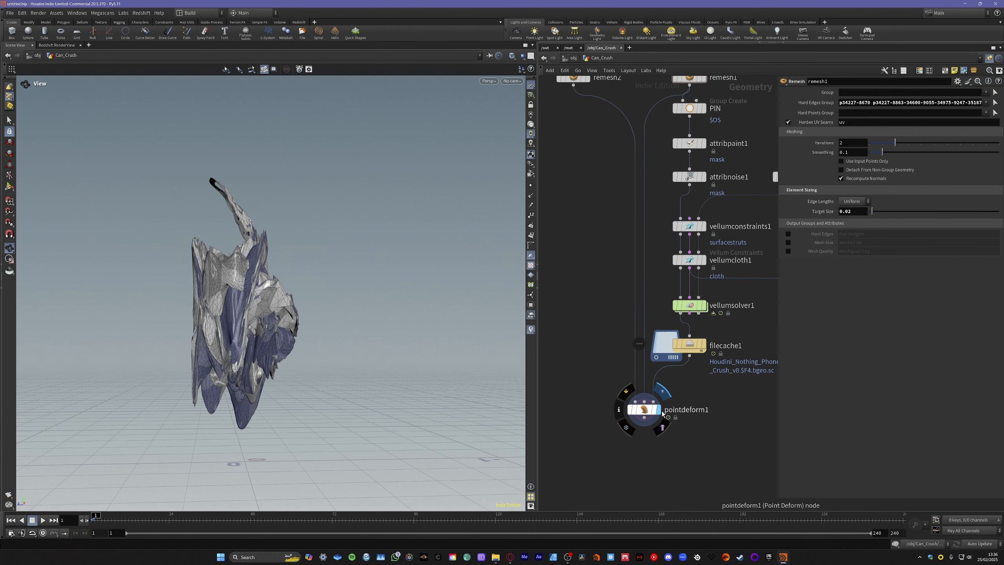
pyautogui.moveTo(141, 519); pyautogui.dragTo(124, 519)
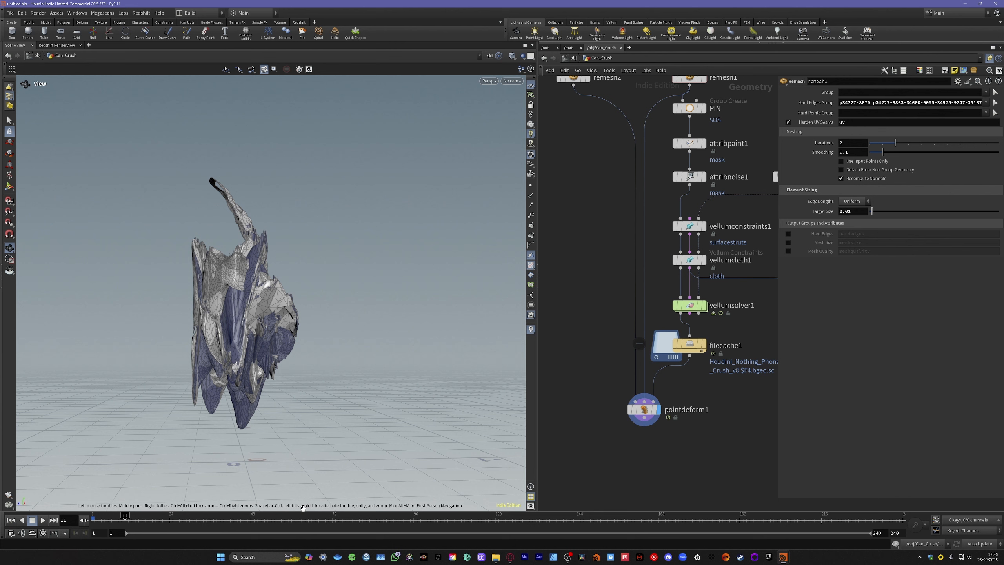
pyautogui.click(690, 344)
pyautogui.moveTo(673, 330)
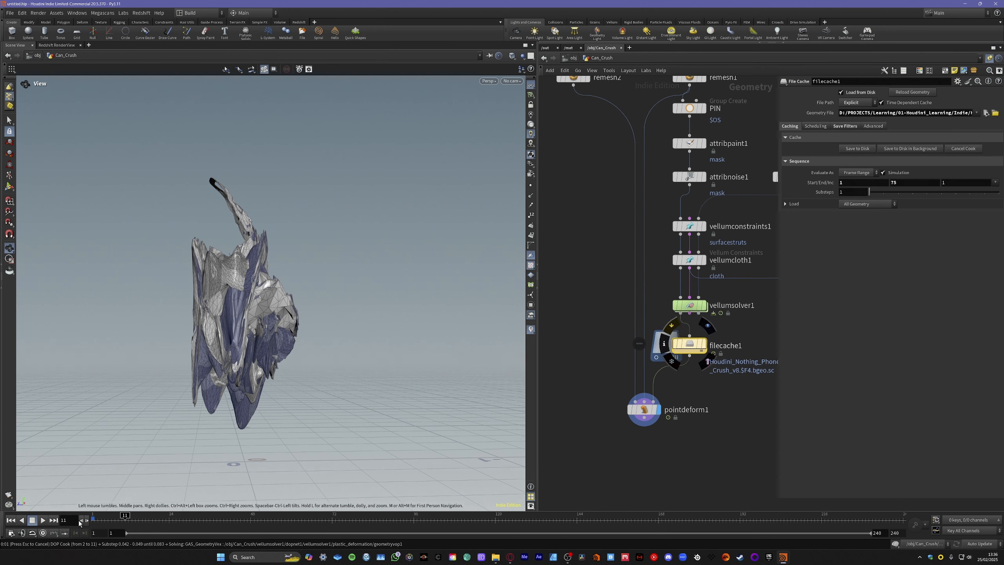
pyautogui.click(11, 521)
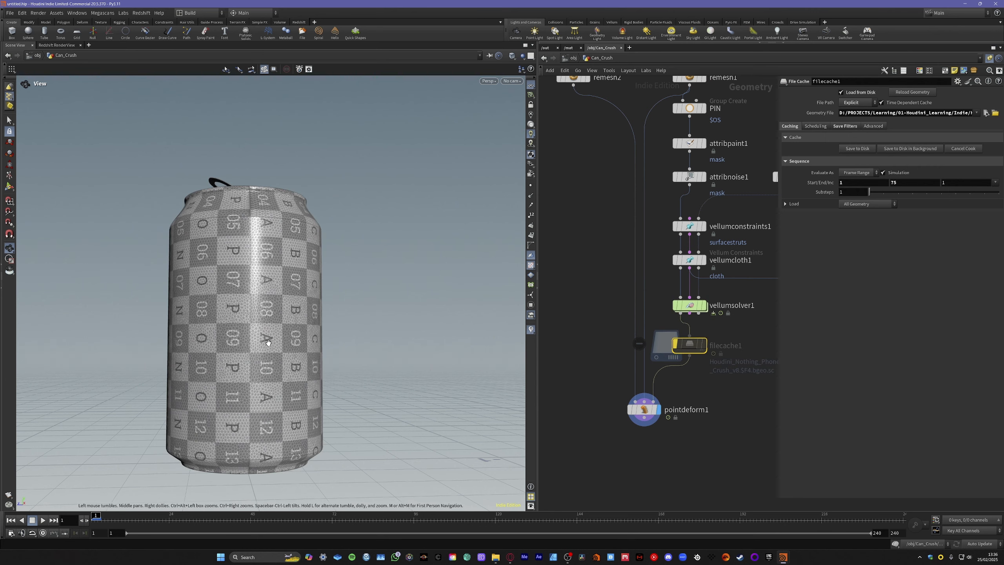
# Examine the lid, pull tab and side walls of the uncrushed can on the Point Deform output
pyautogui.moveTo(223, 333); pyautogui.dragTo(331, 346)
pyautogui.moveTo(330, 347); pyautogui.dragTo(302, 371, button='middle')
pyautogui.scroll(6, 316, 367)
pyautogui.moveTo(317, 362); pyautogui.dragTo(366, 384)
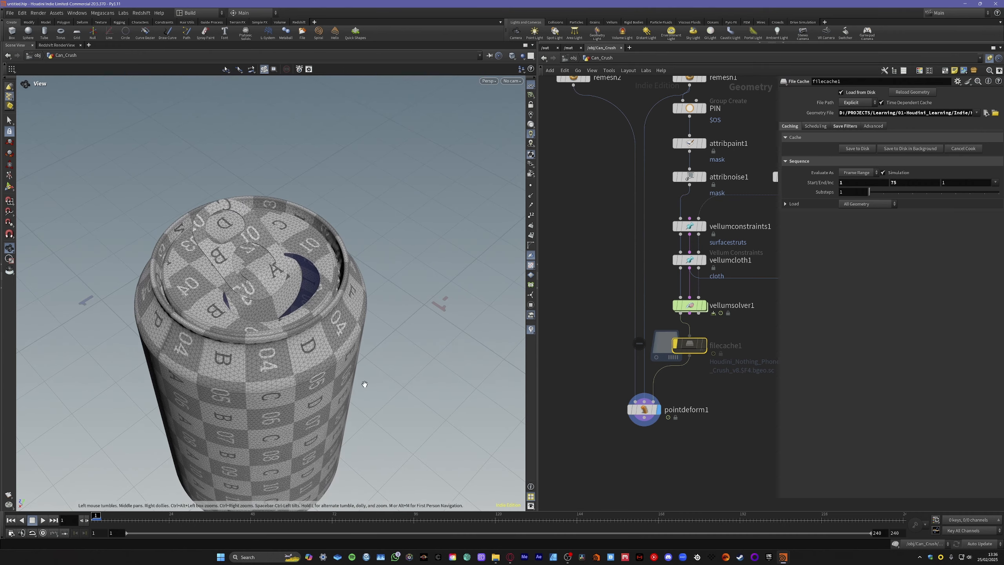
pyautogui.moveTo(330, 328); pyautogui.dragTo(310, 320)
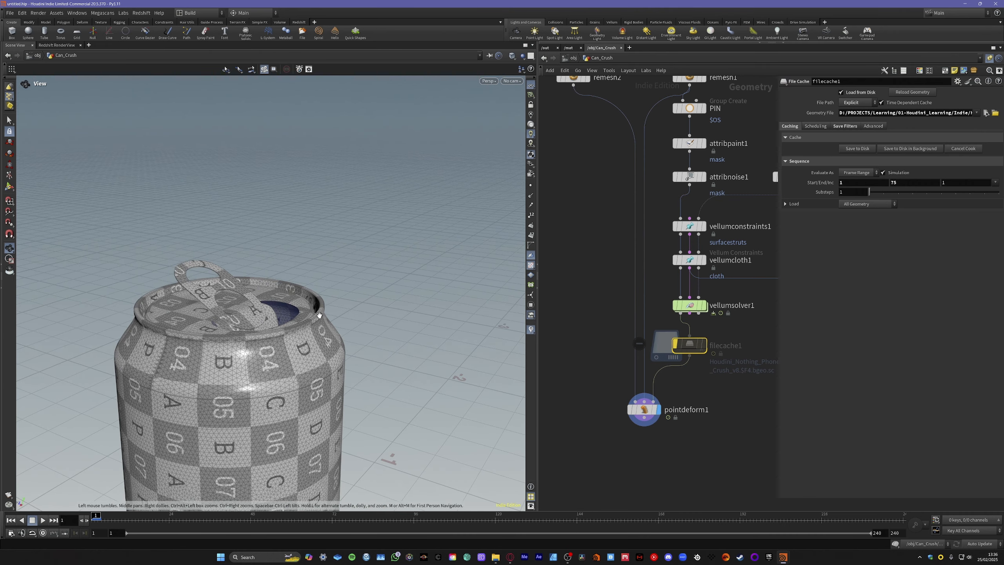
pyautogui.moveTo(265, 385); pyautogui.dragTo(347, 252, button='middle')
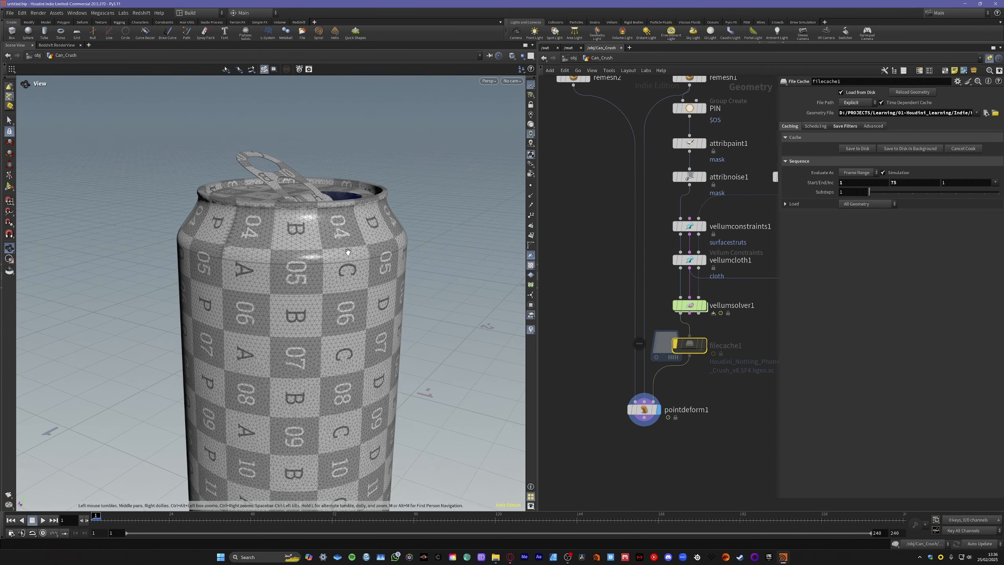
pyautogui.moveTo(317, 332); pyautogui.dragTo(338, 331)
pyautogui.moveTo(286, 416); pyautogui.dragTo(309, 406)
pyautogui.moveTo(321, 438); pyautogui.dragTo(337, 353, button='middle')
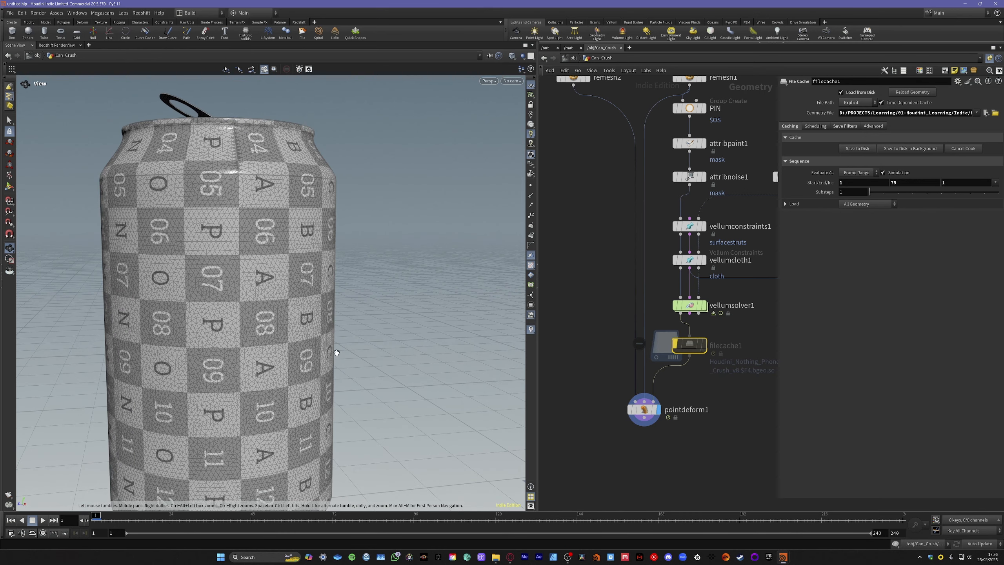
pyautogui.moveTo(294, 384); pyautogui.dragTo(316, 274)
pyautogui.scroll(-5, 316, 274)
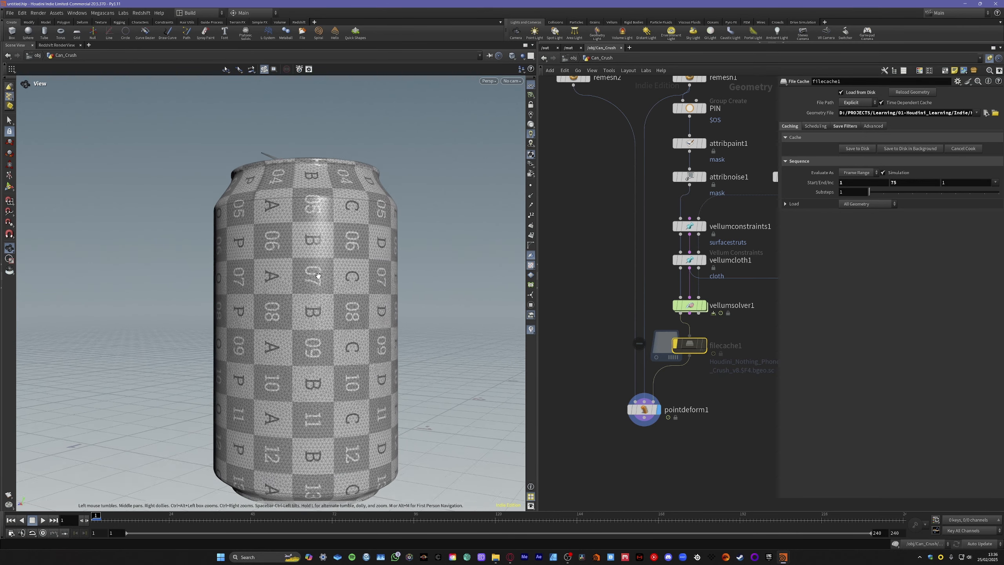
pyautogui.moveTo(317, 274); pyautogui.dragTo(312, 326, button='middle')
pyautogui.moveTo(312, 325); pyautogui.dragTo(279, 413)
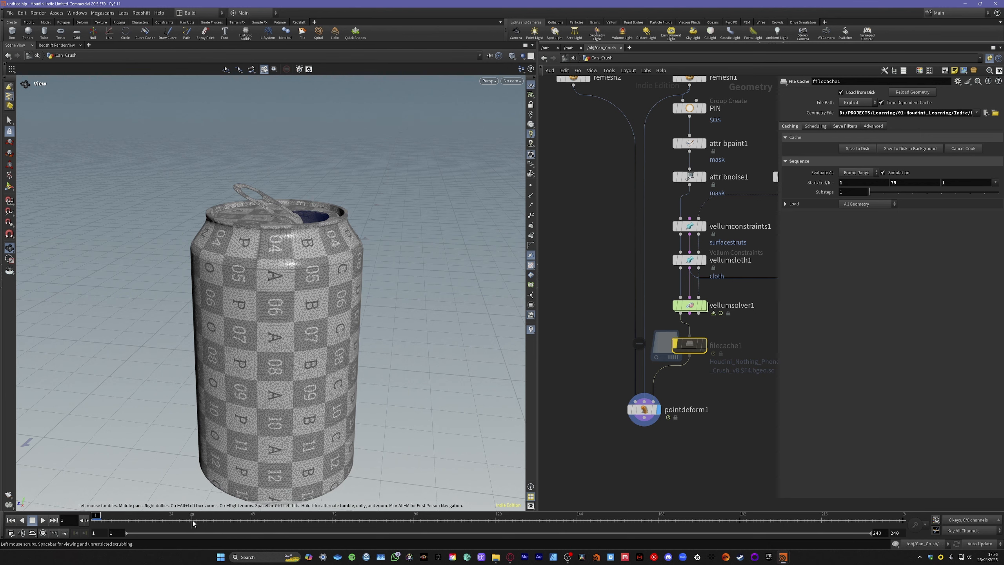
# Examine the folds, opening and lid of the crushed can on the Point Deform output at frame 66
pyautogui.click(690, 305)
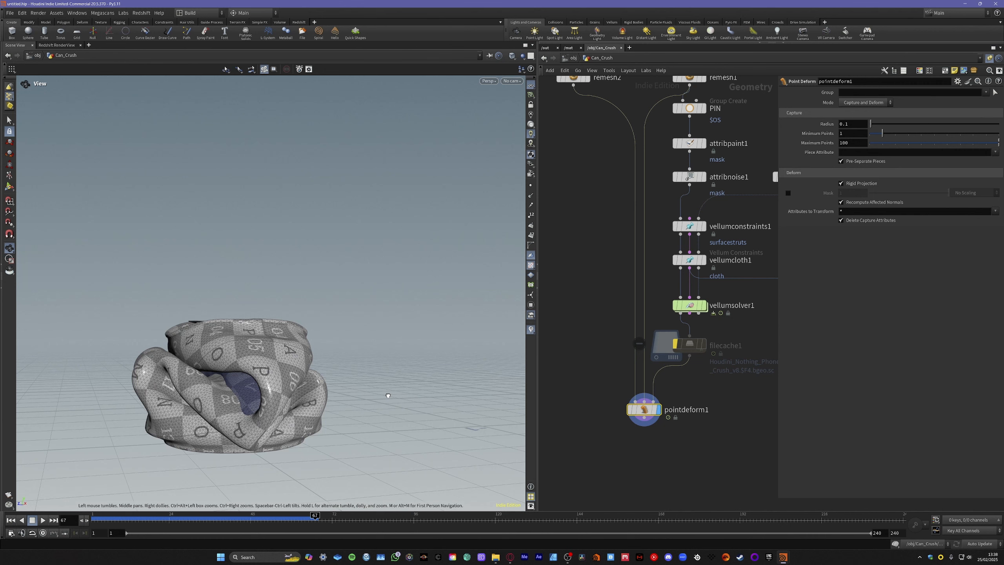
pyautogui.moveTo(388, 396); pyautogui.dragTo(307, 360)
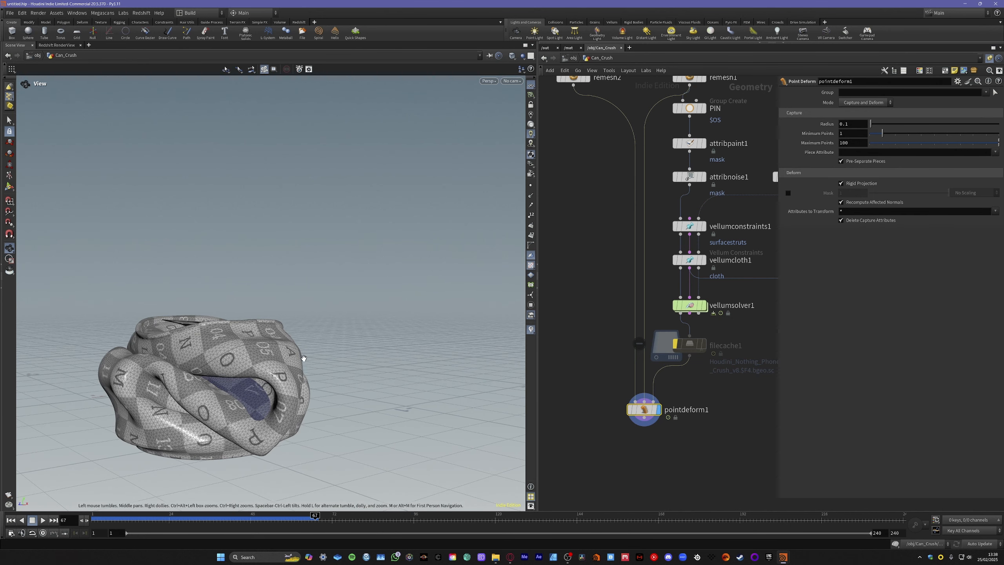
pyautogui.moveTo(304, 358)
pyautogui.mouseDown()
pyautogui.moveTo(217, 348)
pyautogui.moveTo(269, 340)
pyautogui.moveTo(292, 368)
pyautogui.mouseUp()
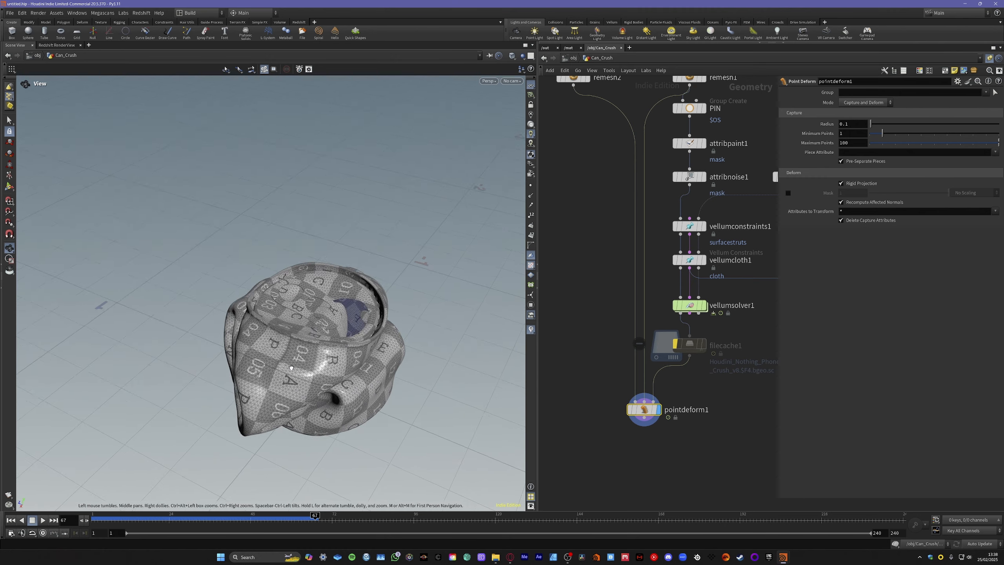
pyautogui.moveTo(315, 509)
pyautogui.mouseDown()
pyautogui.moveTo(118, 493)
pyautogui.moveTo(311, 502)
pyautogui.mouseUp()
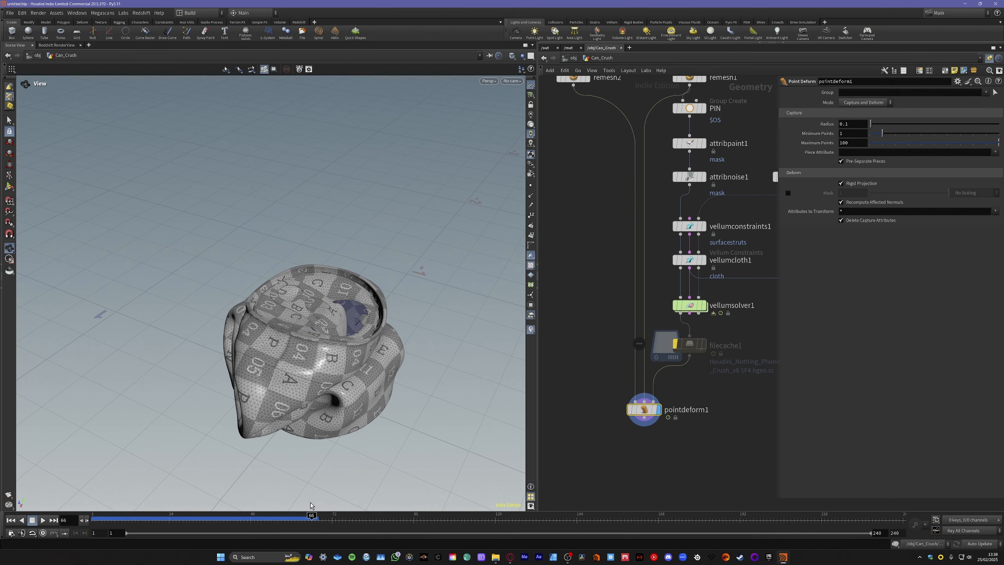
pyautogui.moveTo(306, 370); pyautogui.dragTo(385, 329)
pyautogui.moveTo(282, 428); pyautogui.dragTo(302, 389)
pyautogui.scroll(5, 247, 413)
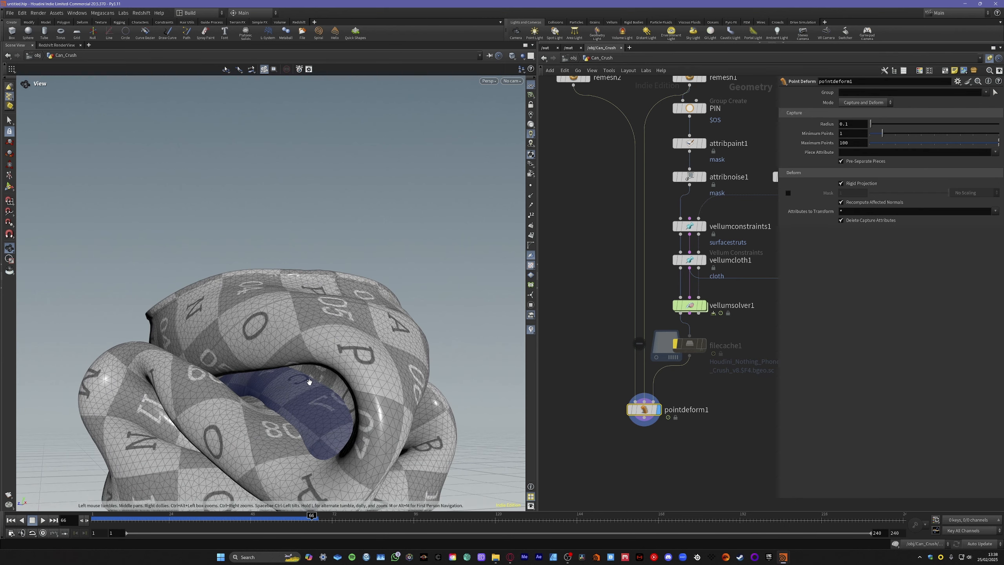
pyautogui.moveTo(310, 382); pyautogui.dragTo(333, 360)
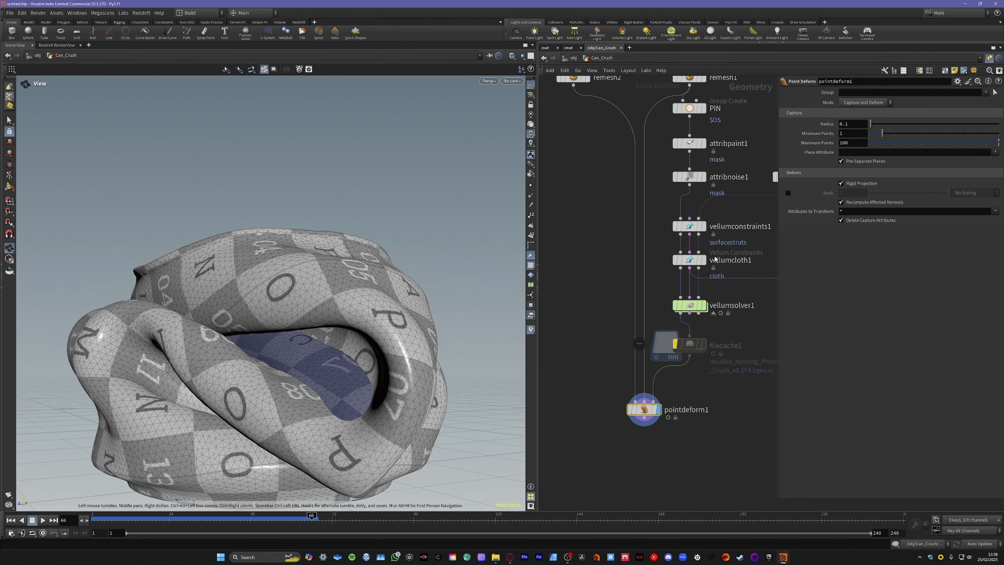
# Turn off Rigid Projection on pointdeform1 and reduce its capture radius to 0.032
pyautogui.click(841, 183)
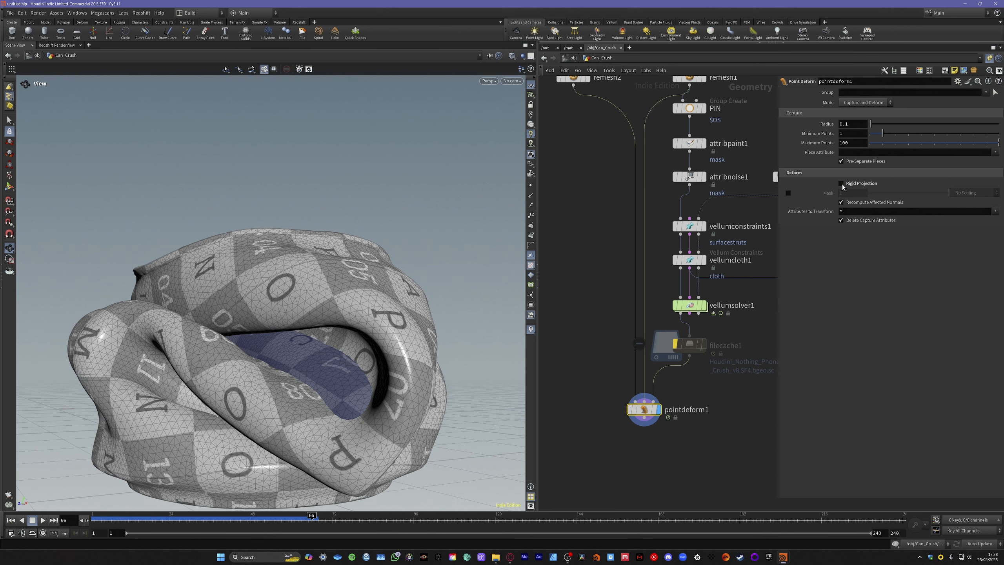
pyautogui.click(841, 184)
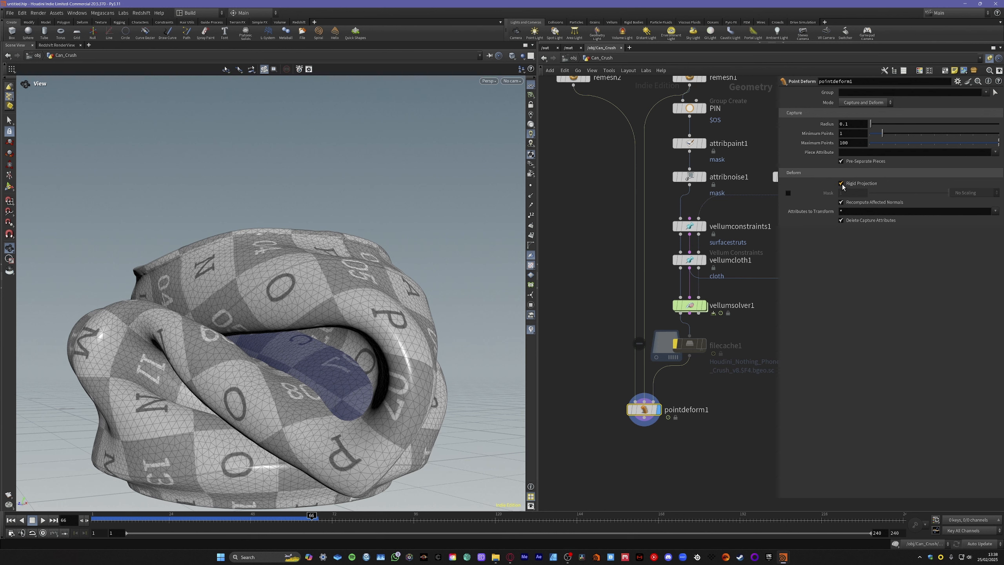
pyautogui.click(842, 184)
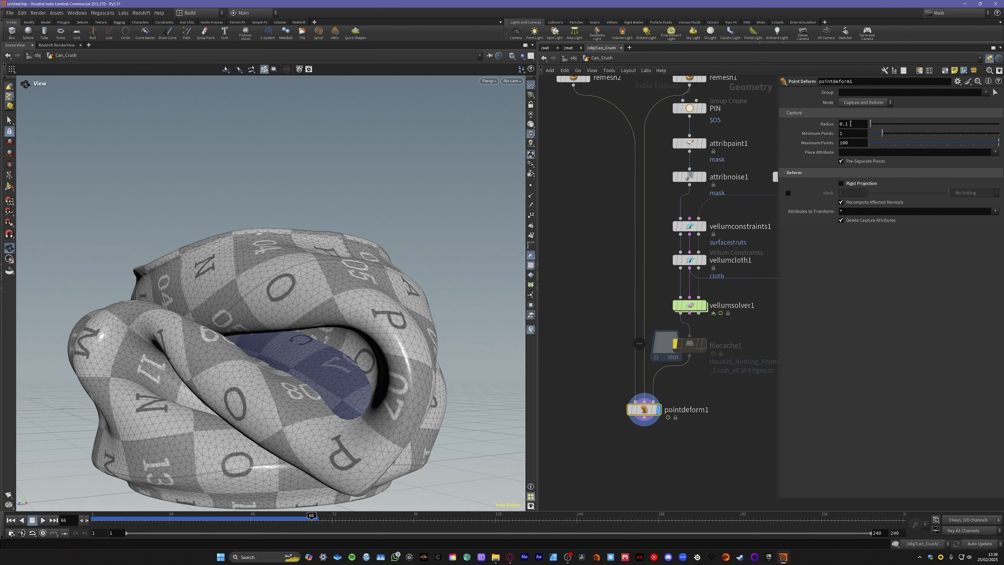
pyautogui.moveTo(851, 124); pyautogui.dragTo(616, 163, button='middle')
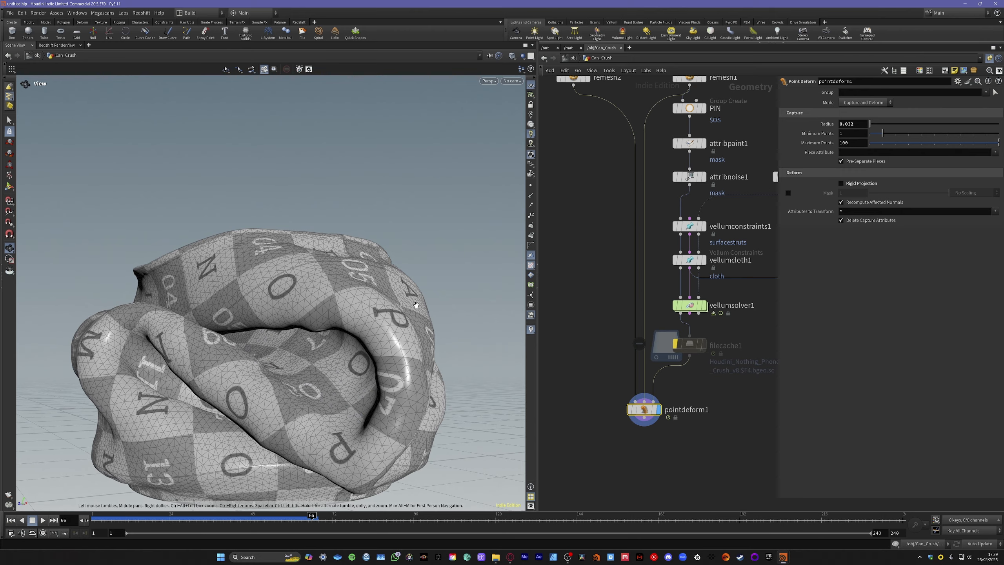
# Check the point counts of filecache1 and vellumsolver1 in their node information
pyautogui.moveTo(215, 314); pyautogui.dragTo(344, 265)
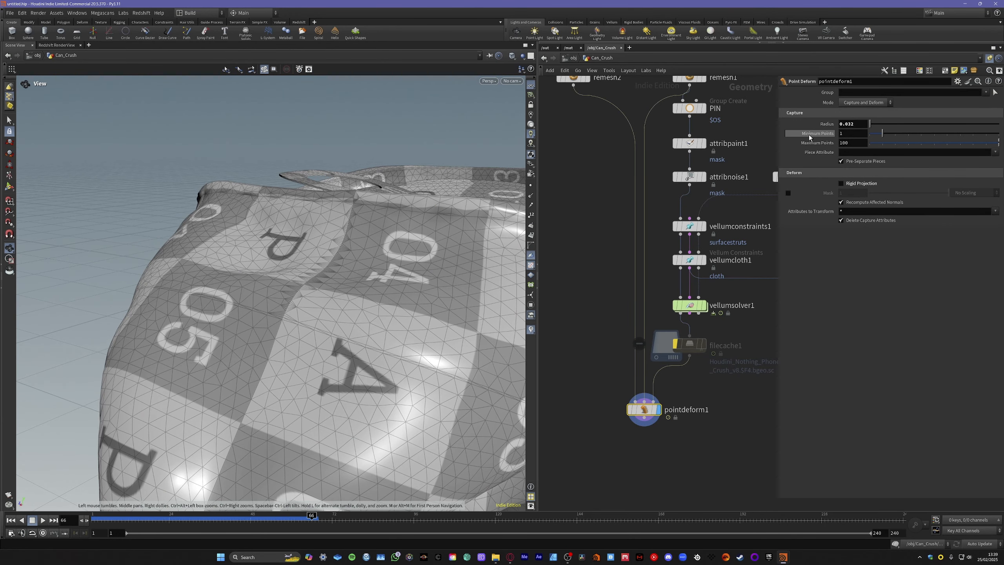
pyautogui.moveTo(809, 142)
pyautogui.click(663, 342)
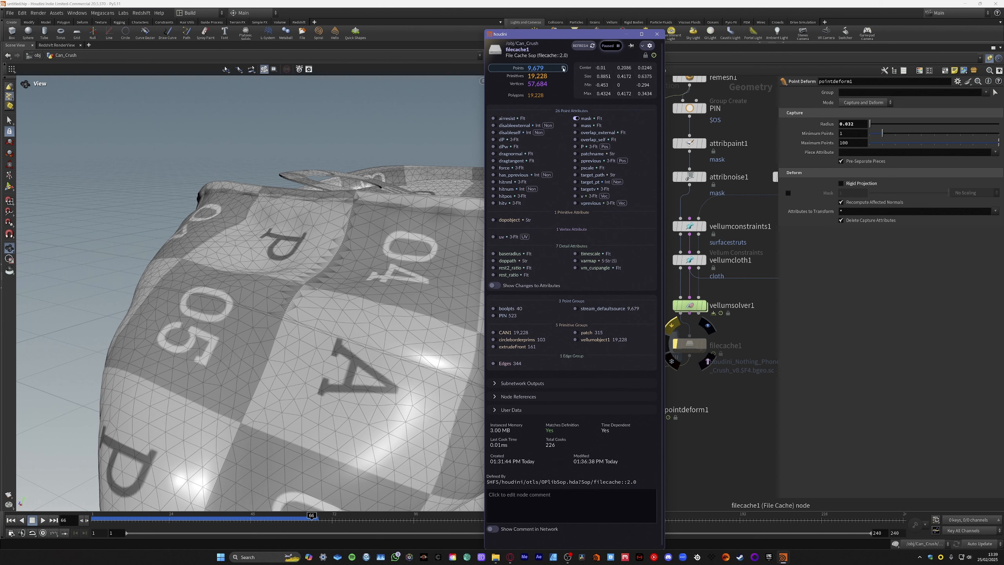
pyautogui.click(657, 34)
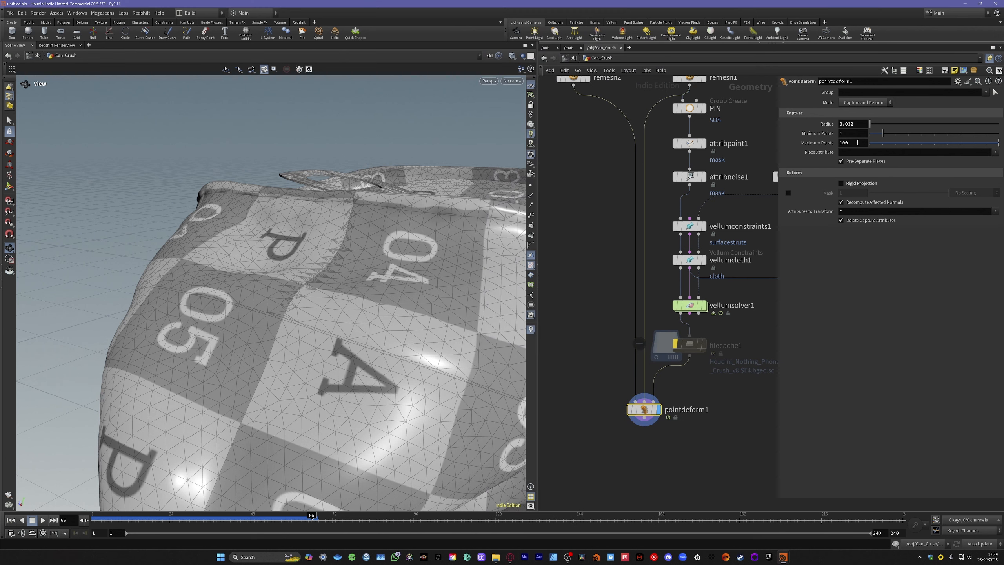
pyautogui.moveTo(857, 142); pyautogui.dragTo(838, 143)
pyautogui.click(691, 305)
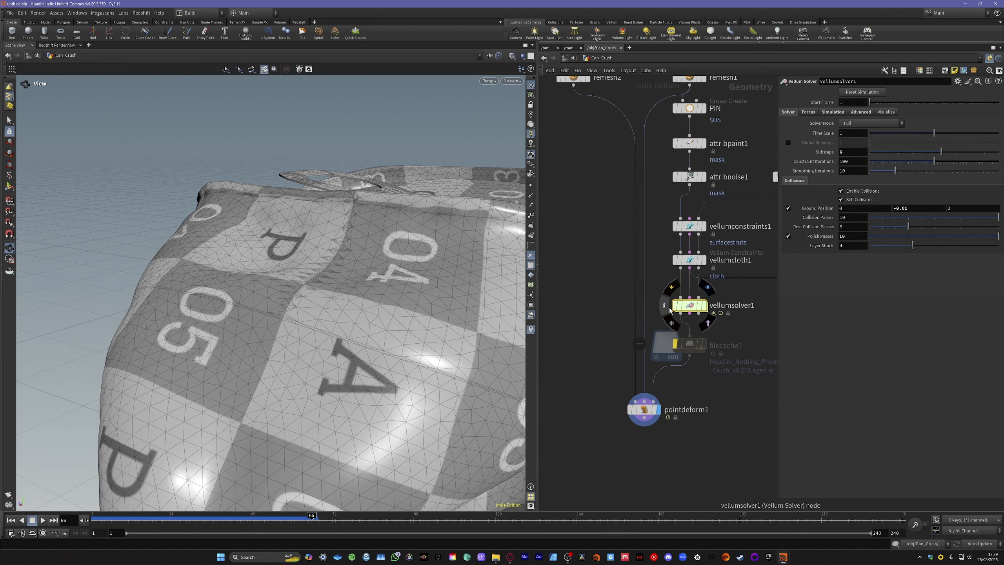
pyautogui.click(667, 307)
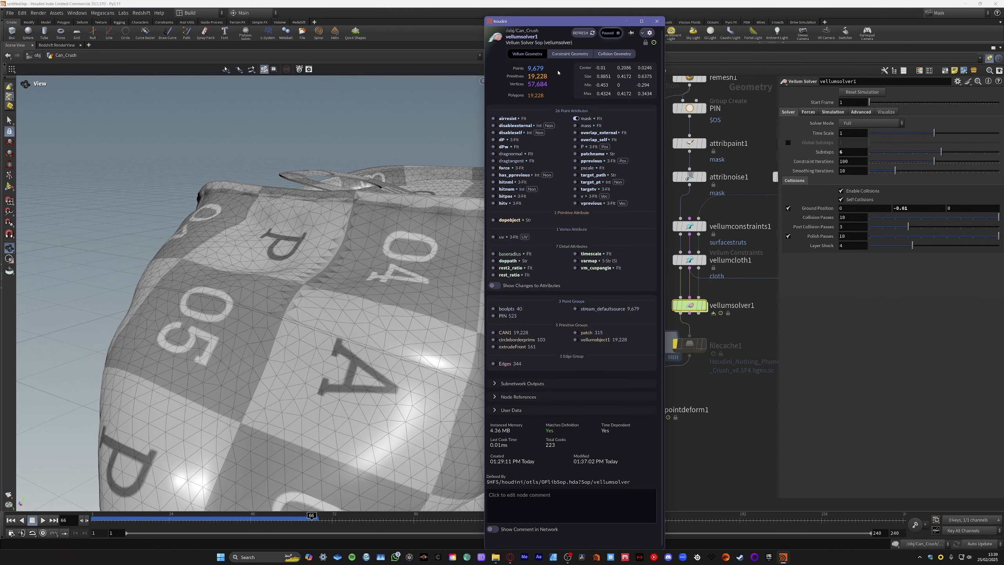
pyautogui.click(542, 70)
pyautogui.moveTo(544, 71); pyautogui.dragTo(524, 72)
pyautogui.click(547, 71)
pyautogui.doubleClick(533, 67)
pyautogui.click(657, 21)
# Set Maximum Points on pointdeform1 to 9679 and inspect the folds of the deformed can
pyautogui.click(645, 409)
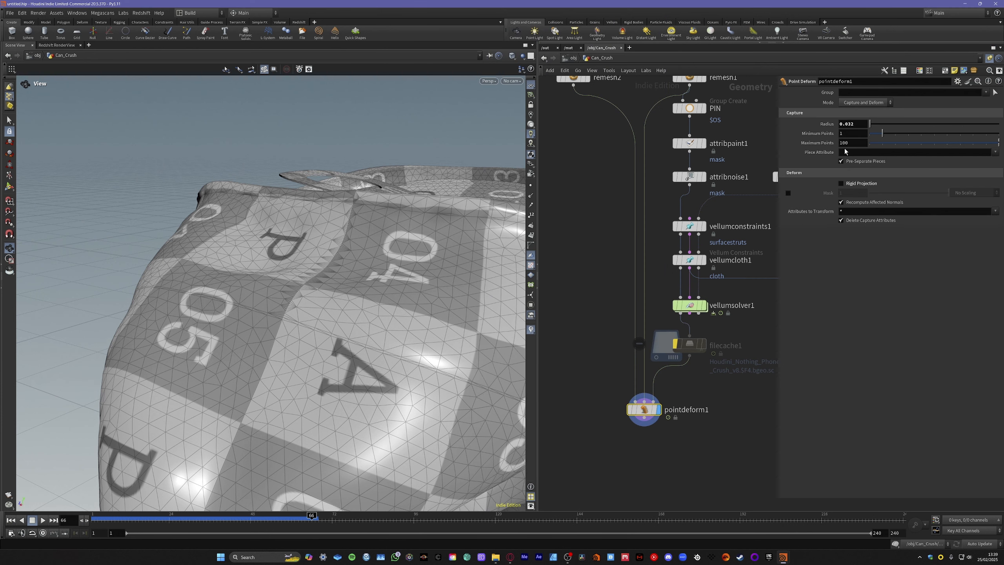
pyautogui.click(839, 143)
pyautogui.write('0')
pyautogui.press('Return')
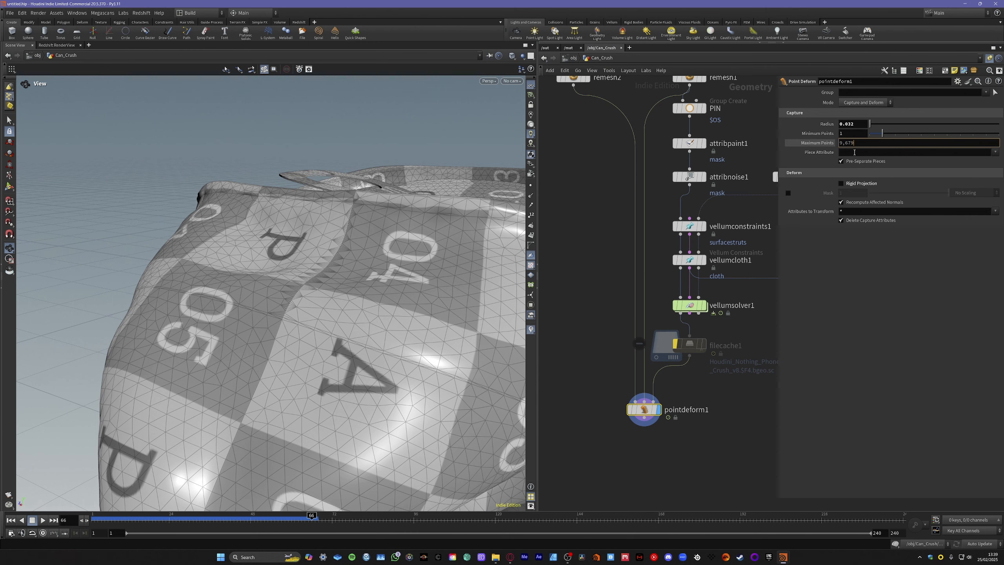
pyautogui.click(822, 144)
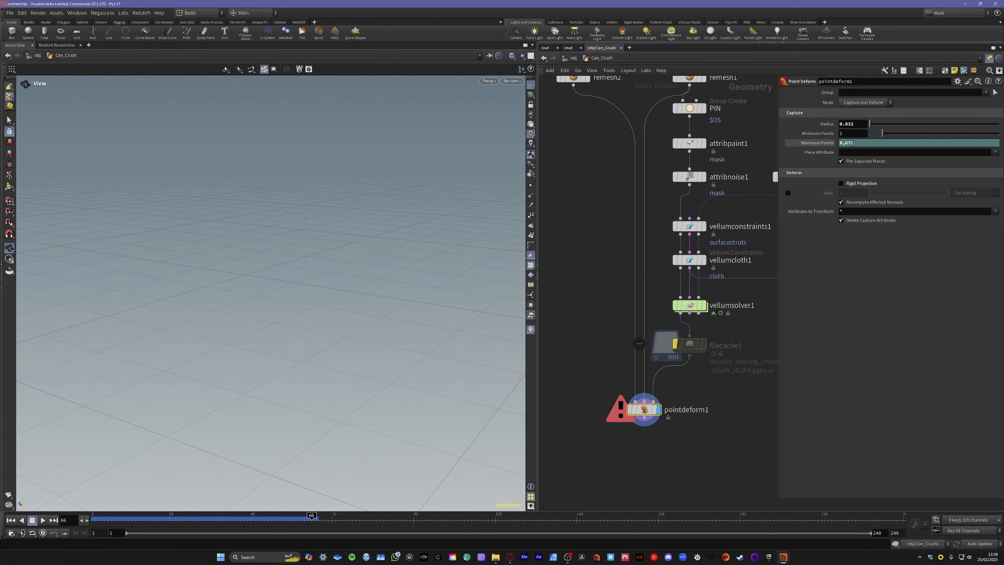
pyautogui.click(847, 143)
pyautogui.press('BackSpace')
pyautogui.press('Return')
pyautogui.rightClick(814, 145)
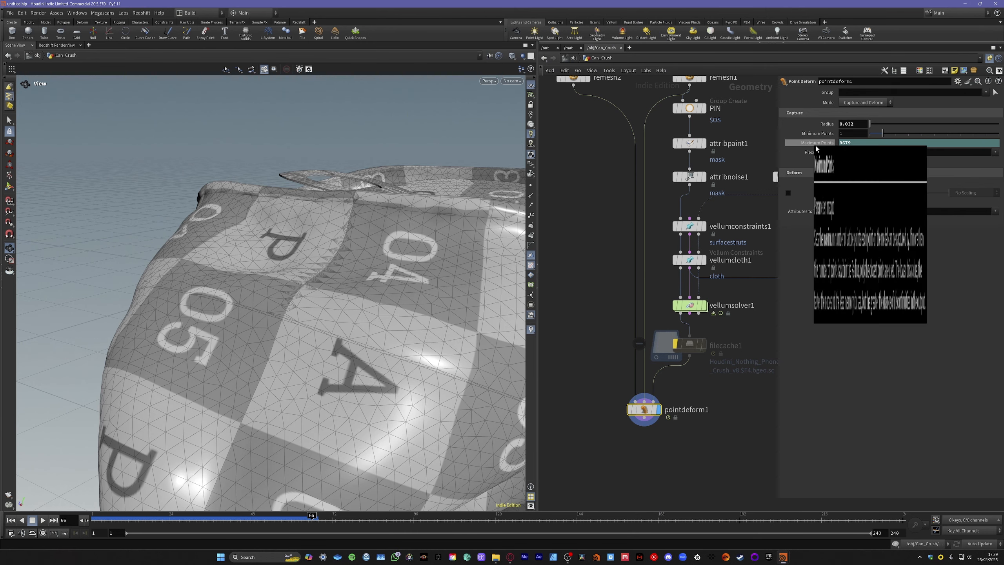
pyautogui.click(832, 252)
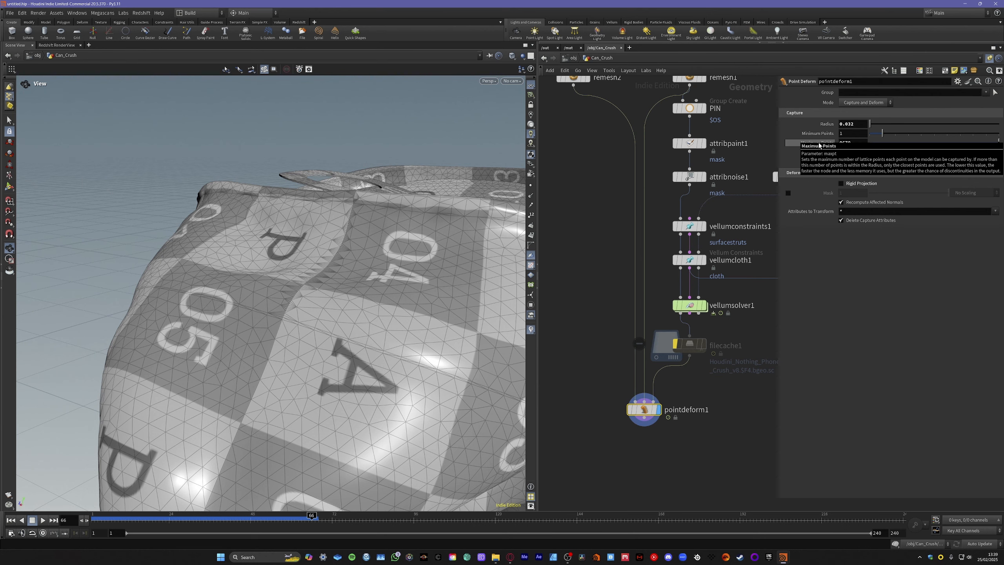
pyautogui.scroll(-8, 274, 352)
pyautogui.moveTo(273, 352); pyautogui.dragTo(399, 255)
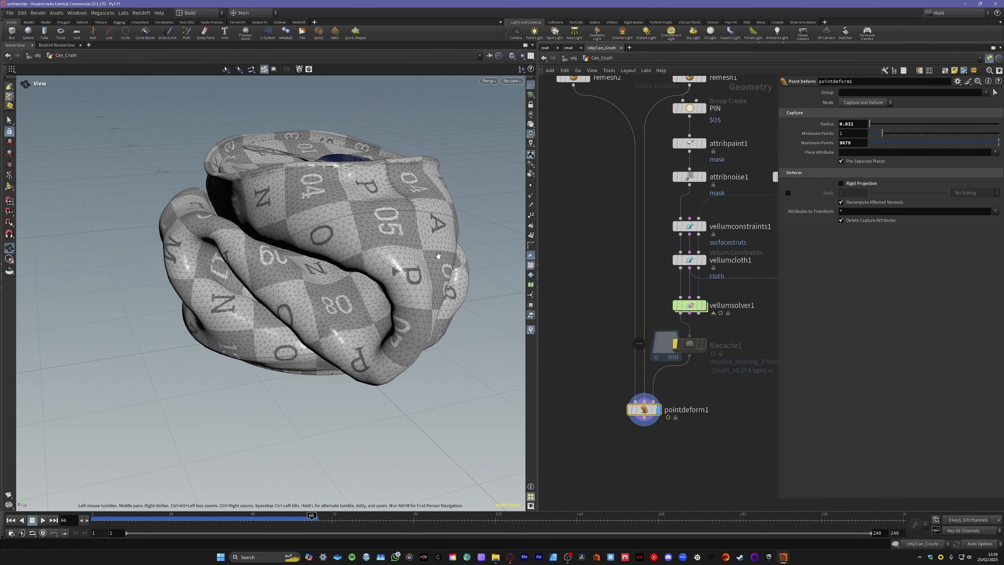
# Restore Maximum Points on pointdeform1 to 100, keeping the capture radius at 0.032
pyautogui.doubleClick(854, 145)
pyautogui.write('100')
pyautogui.moveTo(300, 269); pyautogui.dragTo(343, 273)
pyautogui.moveTo(360, 310); pyautogui.dragTo(368, 281)
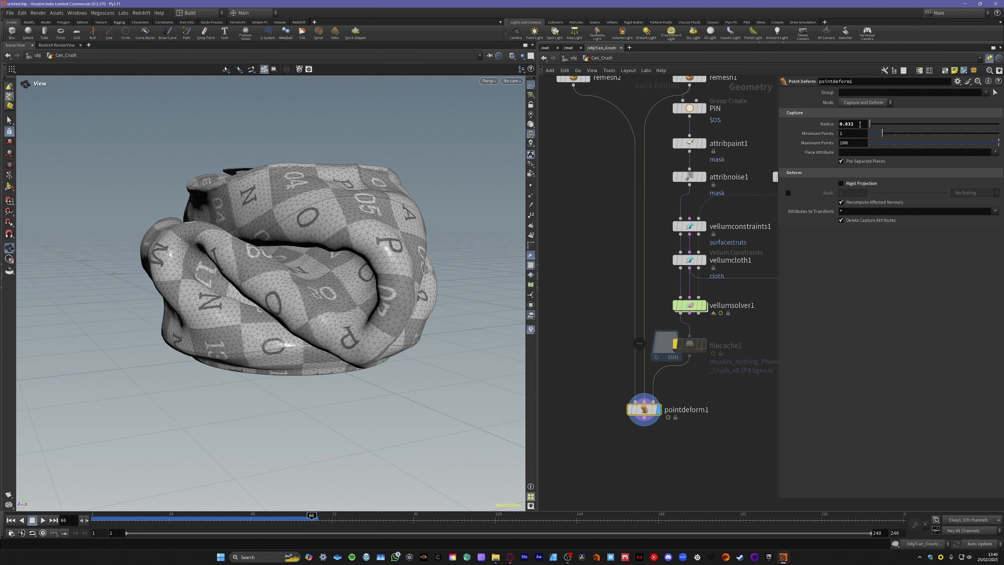
pyautogui.moveTo(860, 124); pyautogui.dragTo(814, 149, button='middle')
pyautogui.moveTo(800, 149); pyautogui.dragTo(867, 144, button='middle')
pyautogui.click(679, 449)
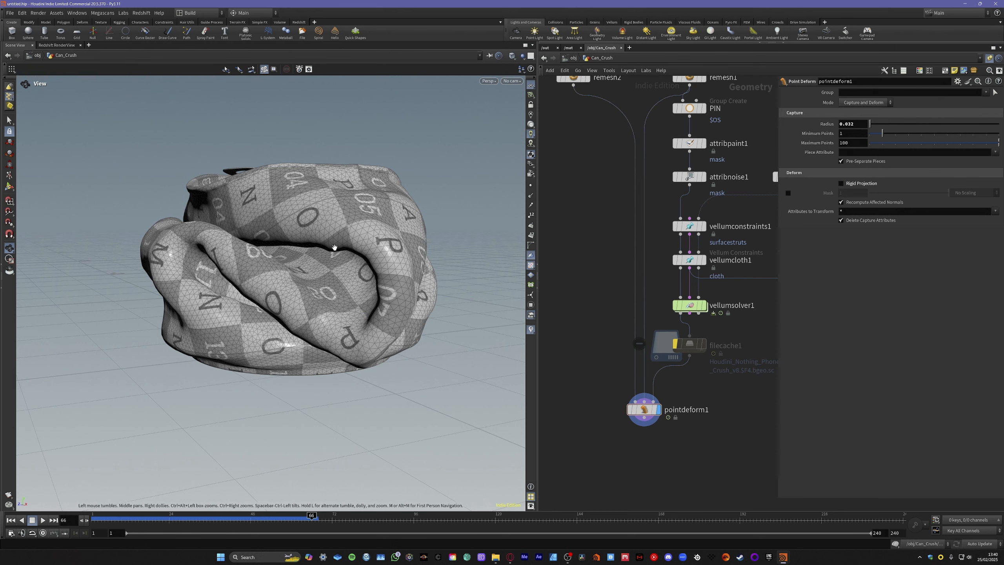
# Append a Subdivide node below pointdeform1 and display the subdivided crushed can
pyautogui.moveTo(335, 246); pyautogui.dragTo(341, 411)
pyautogui.moveTo(415, 406); pyautogui.dragTo(324, 364, button='middle')
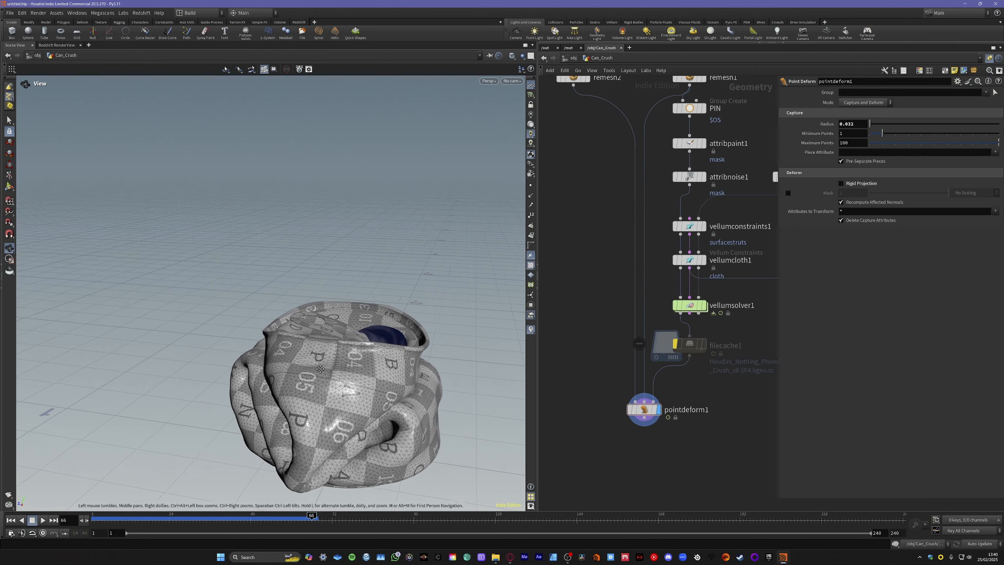
pyautogui.moveTo(344, 384); pyautogui.dragTo(234, 363)
pyautogui.moveTo(332, 410); pyautogui.dragTo(270, 355, button='middle')
pyautogui.moveTo(270, 355); pyautogui.dragTo(346, 358)
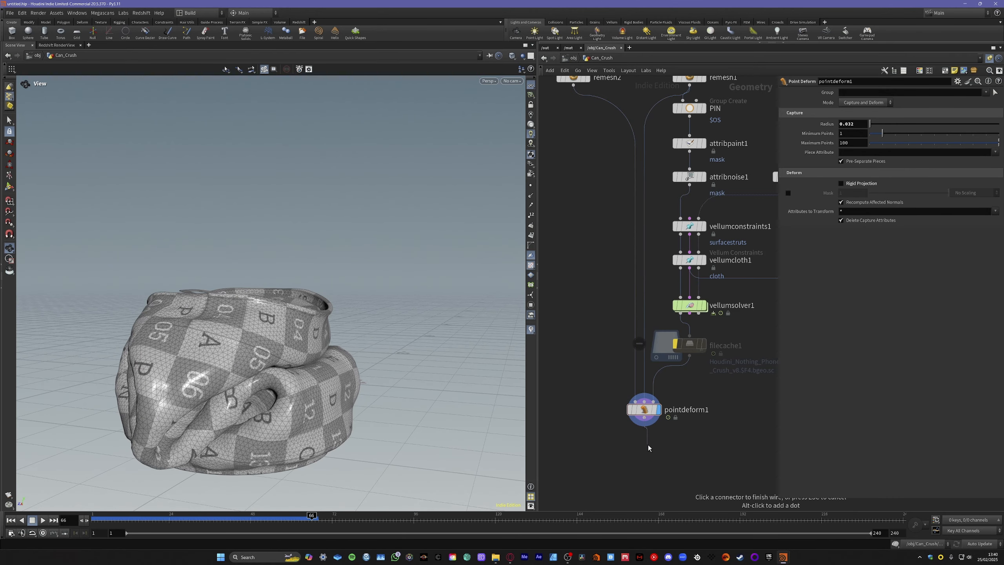
pyautogui.press('Tab')
pyautogui.write('su')
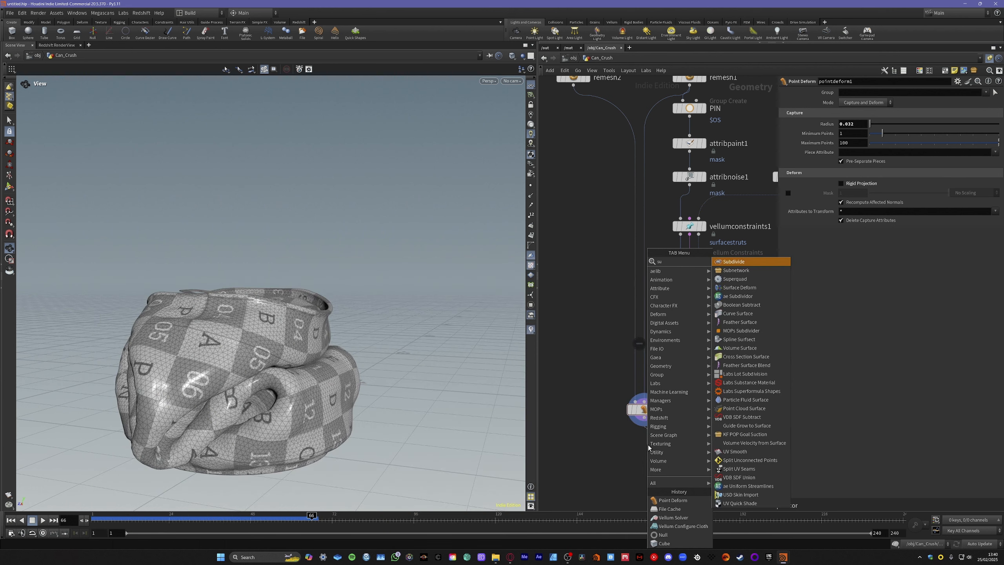
pyautogui.press('Return')
pyautogui.click(649, 444)
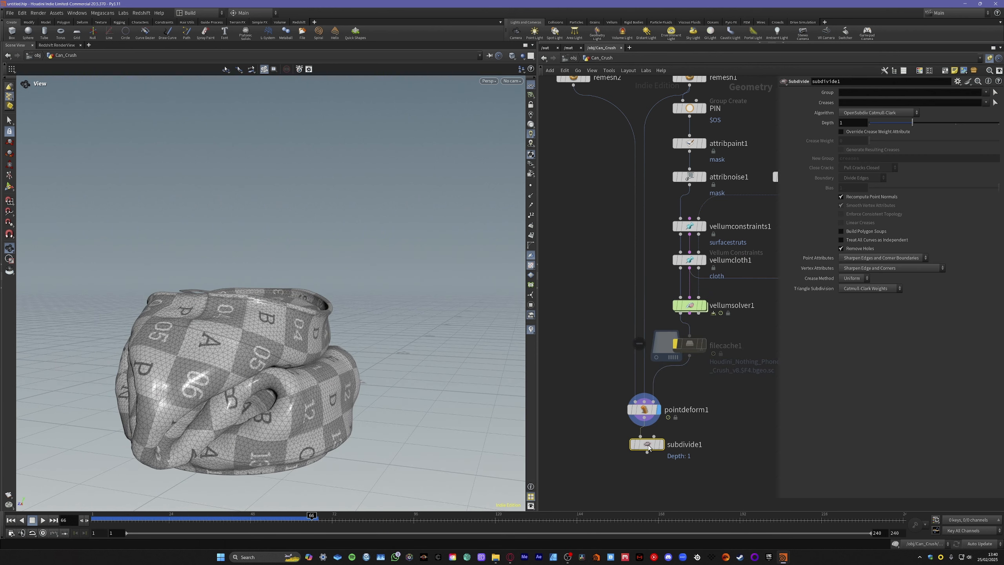
pyautogui.moveTo(648, 445); pyautogui.dragTo(645, 439)
pyautogui.click(657, 439)
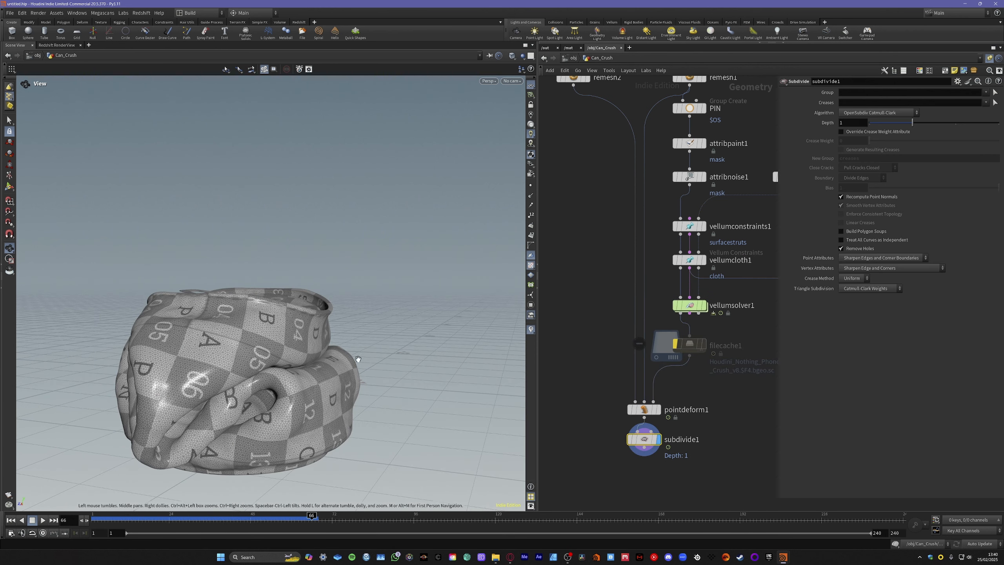
pyautogui.moveTo(358, 359); pyautogui.dragTo(341, 303)
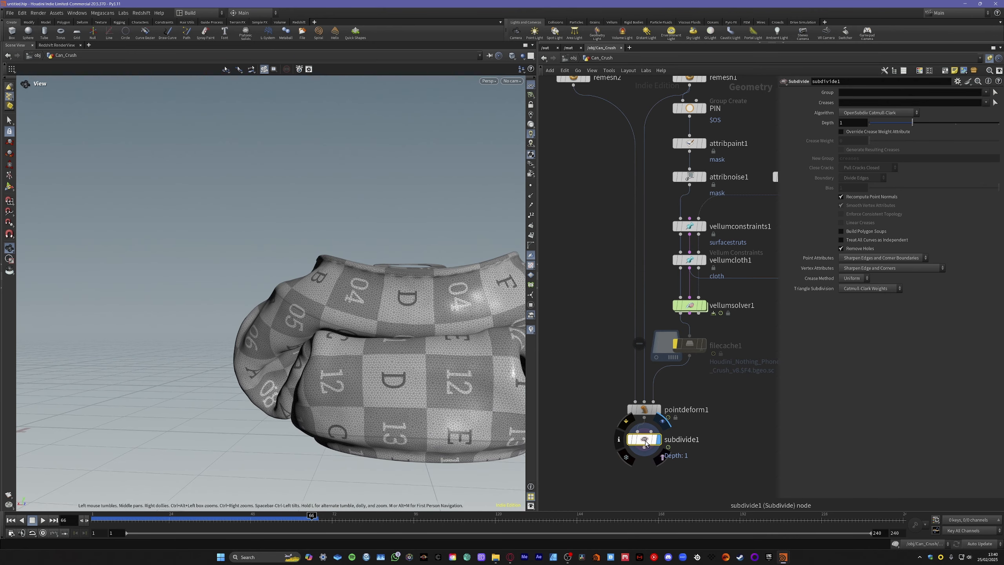
# Bypass subdivide1, check the remesh2 settings, and space subdivide1 further below pointdeform1
pyautogui.click(632, 439)
pyautogui.moveTo(579, 162); pyautogui.dragTo(603, 272, button='middle')
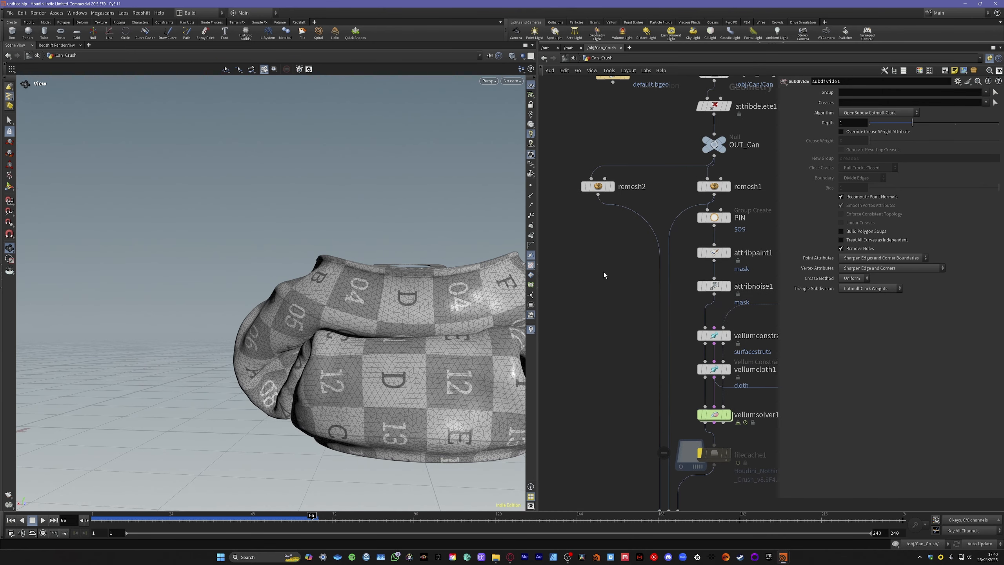
pyautogui.click(599, 186)
pyautogui.moveTo(622, 418); pyautogui.dragTo(607, 318, button='middle')
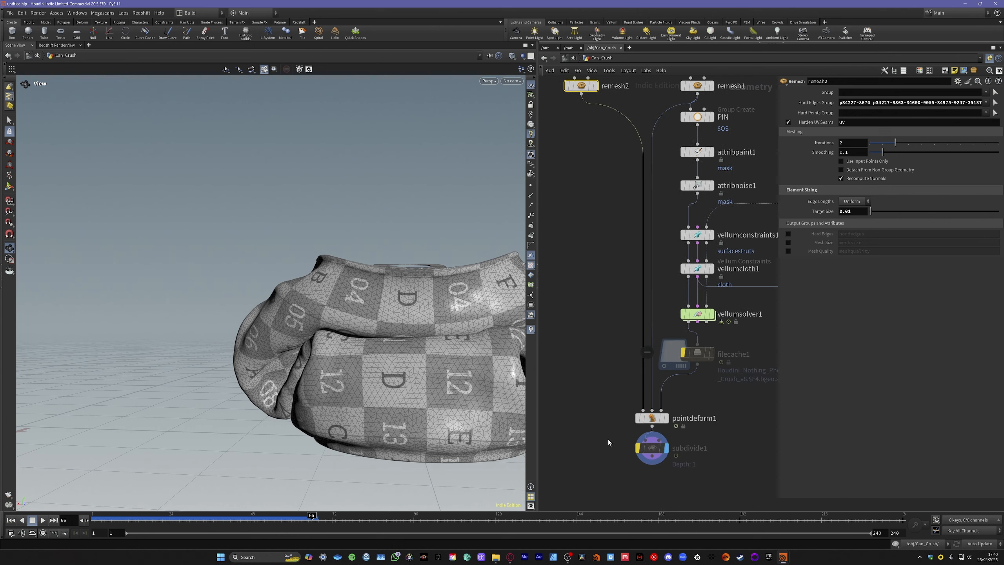
pyautogui.moveTo(608, 441); pyautogui.dragTo(606, 391, button='middle')
pyautogui.click(606, 389)
pyautogui.moveTo(652, 413); pyautogui.dragTo(651, 425)
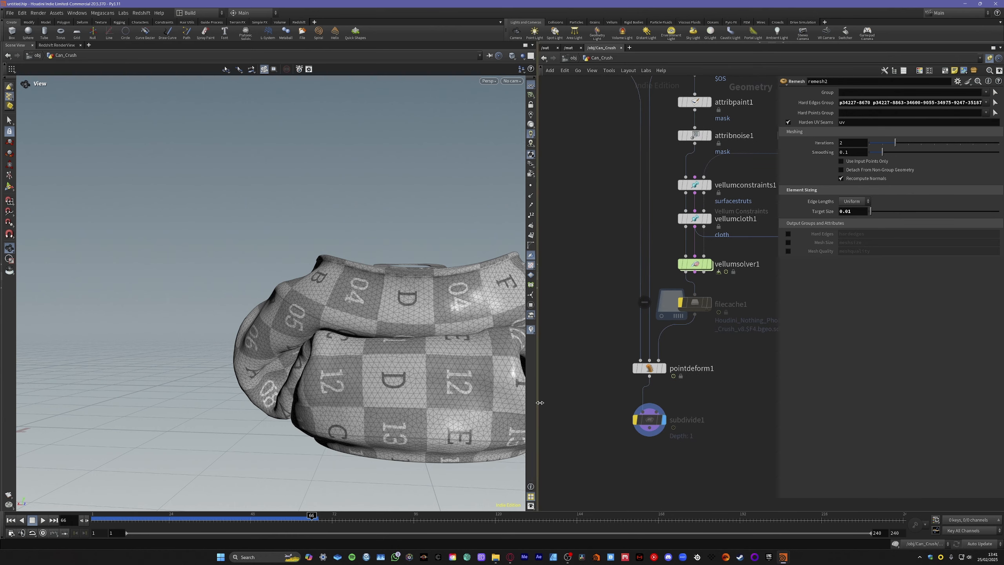
# Scrub the timeline back to frame 15 and on to frame 11 to examine the can's early deformation
pyautogui.moveTo(241, 420); pyautogui.dragTo(142, 502)
pyautogui.scroll(-3, 339, 315)
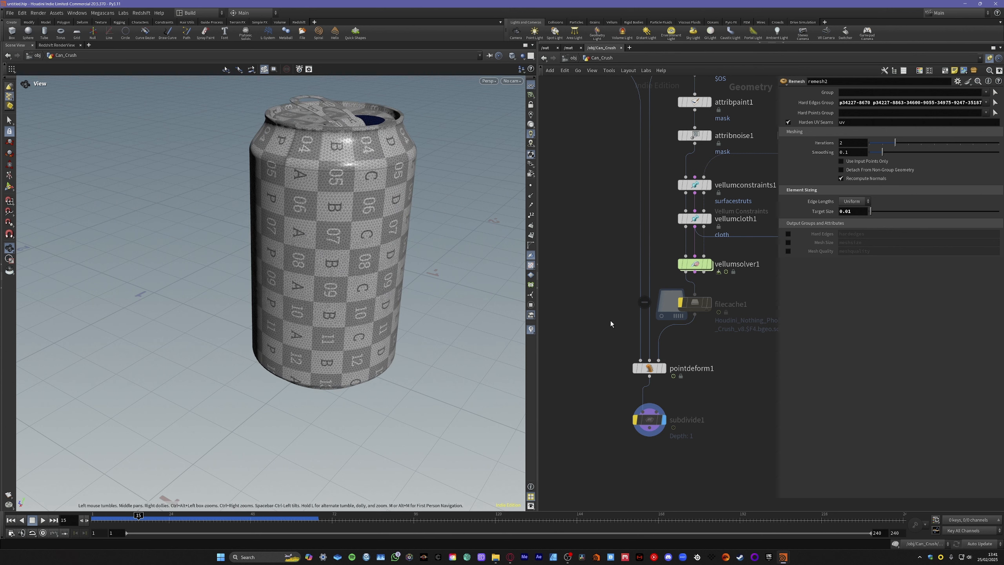
pyautogui.moveTo(694, 168); pyautogui.dragTo(654, 253, button='middle')
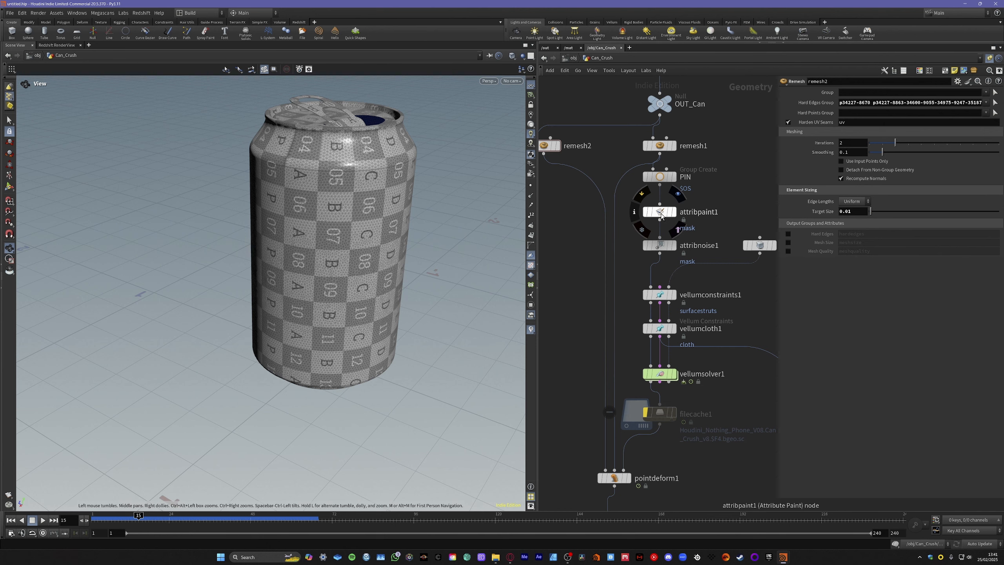
pyautogui.moveTo(175, 514); pyautogui.dragTo(130, 509)
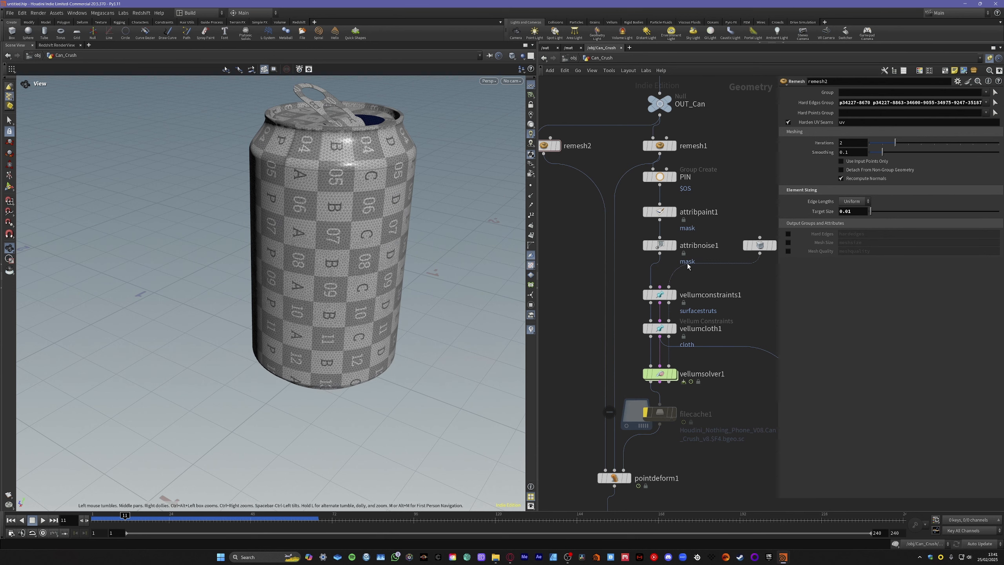
pyautogui.moveTo(669, 424); pyautogui.dragTo(707, 298, button='middle')
pyautogui.moveTo(729, 364); pyautogui.dragTo(686, 469, button='middle')
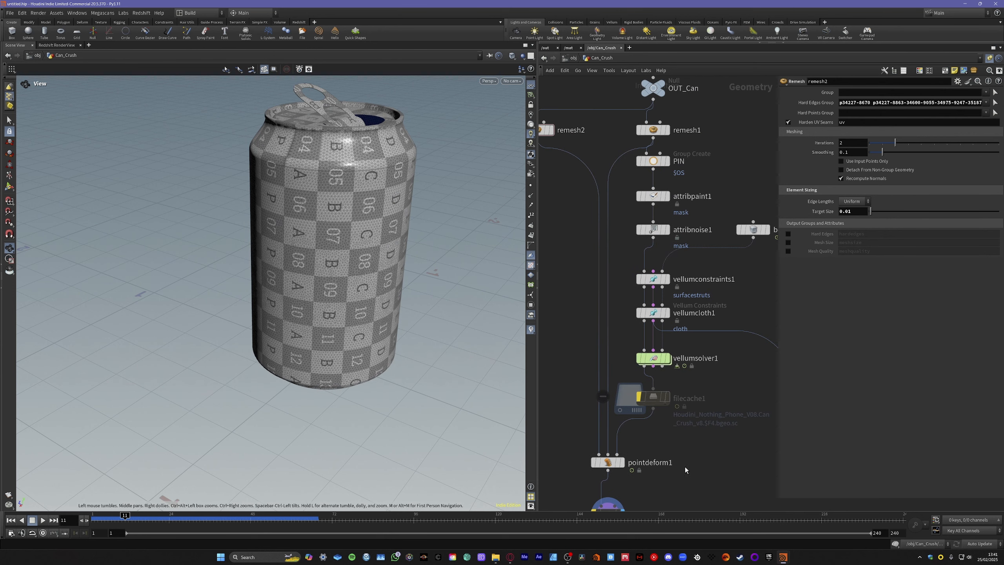
# Review the noise and fractal settings of attribnoise1, the can's shape, and the capture settings of pointdeform1
pyautogui.click(653, 229)
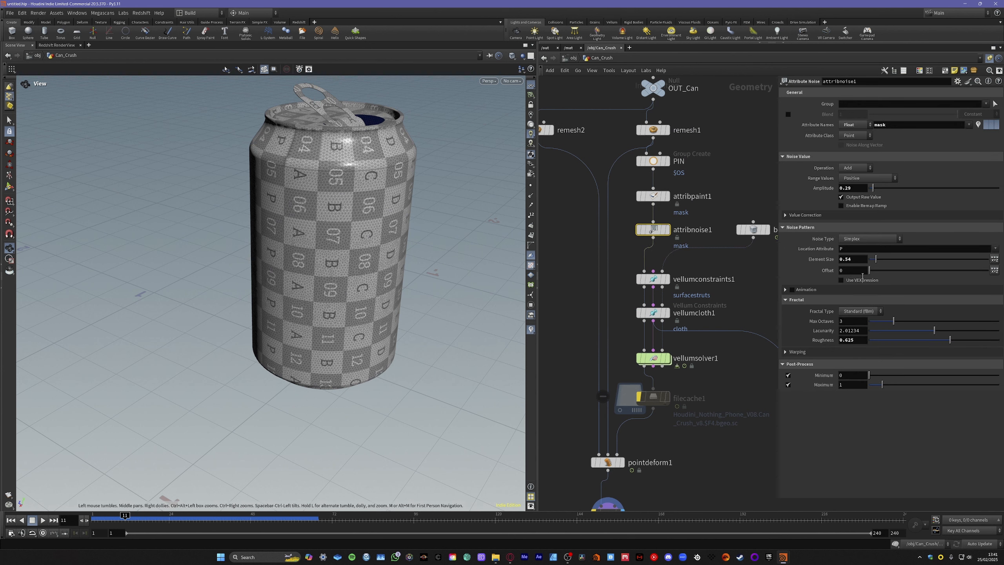
pyautogui.click(786, 300)
pyautogui.click(785, 300)
pyautogui.moveTo(759, 476); pyautogui.dragTo(751, 429, button='middle')
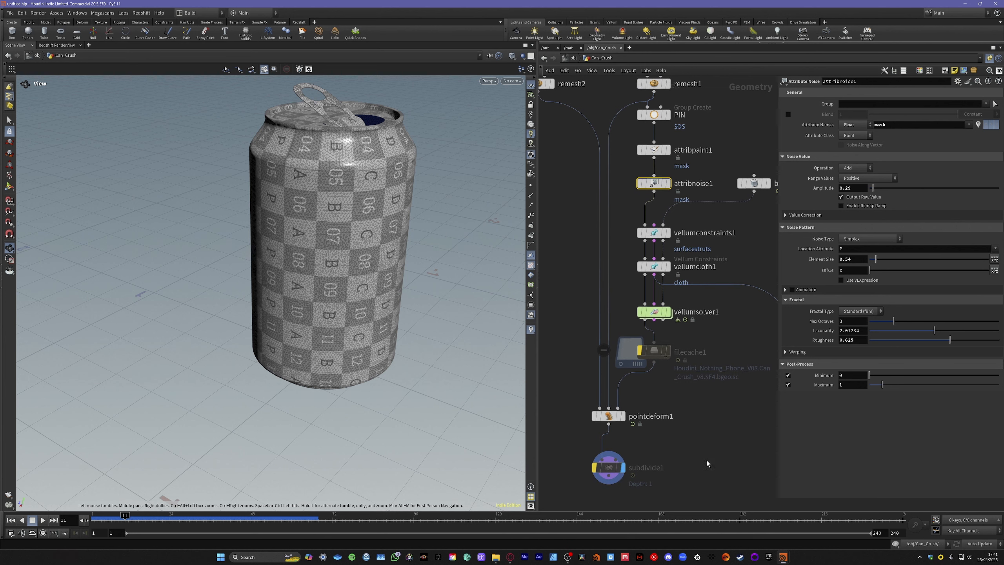
pyautogui.click(609, 471)
pyautogui.moveTo(455, 313); pyautogui.dragTo(293, 356)
pyautogui.click(609, 416)
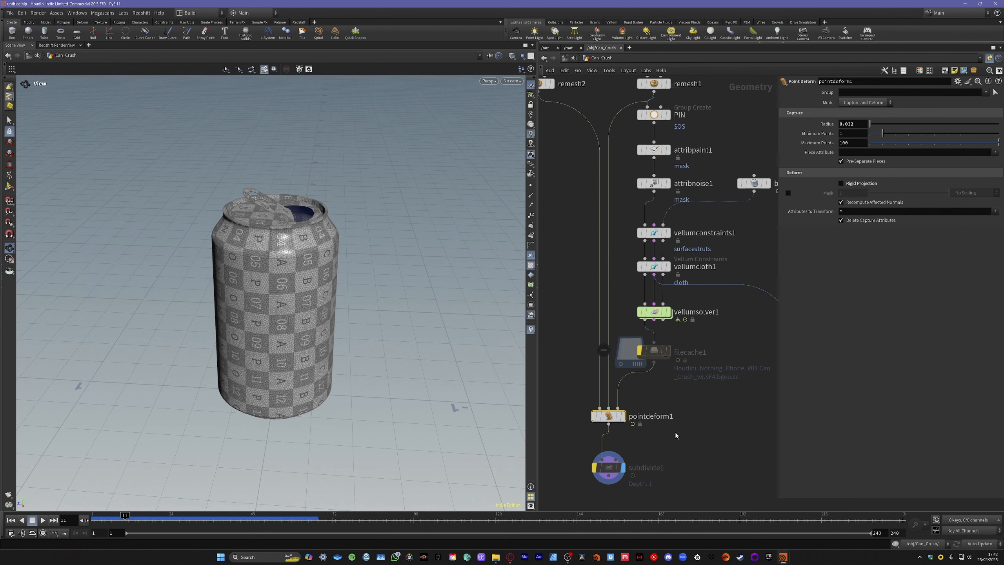
pyautogui.click(678, 428)
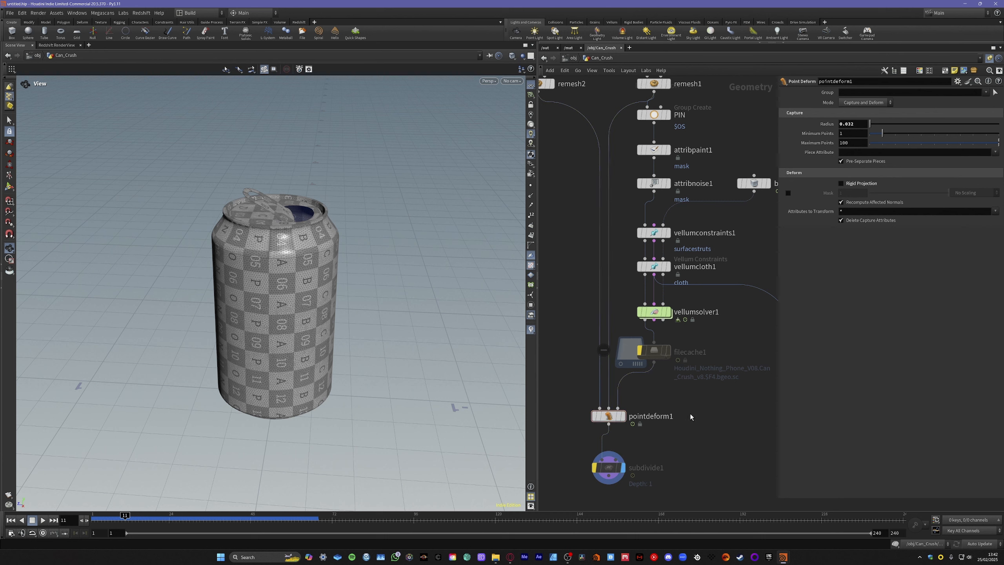